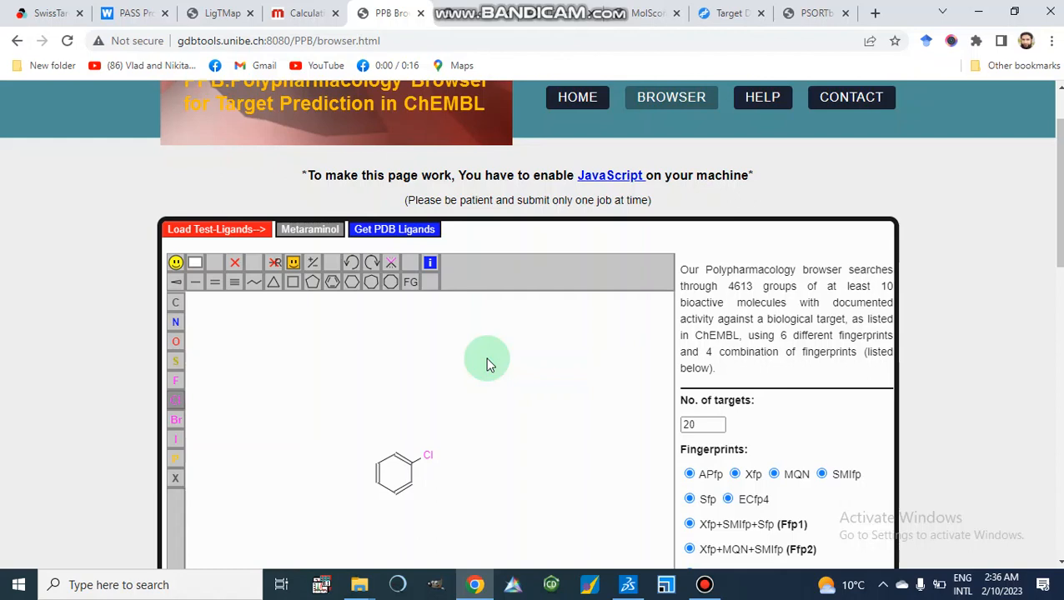
# Switch to the SwissTargetPrediction tab and paste the SMILES OC(=O)CCC1=NC(=C(O1)C1=CC=CC=C1)C1=CC=CC=C1 into the SMILES box.
pyautogui.scroll(1, 488, 364)
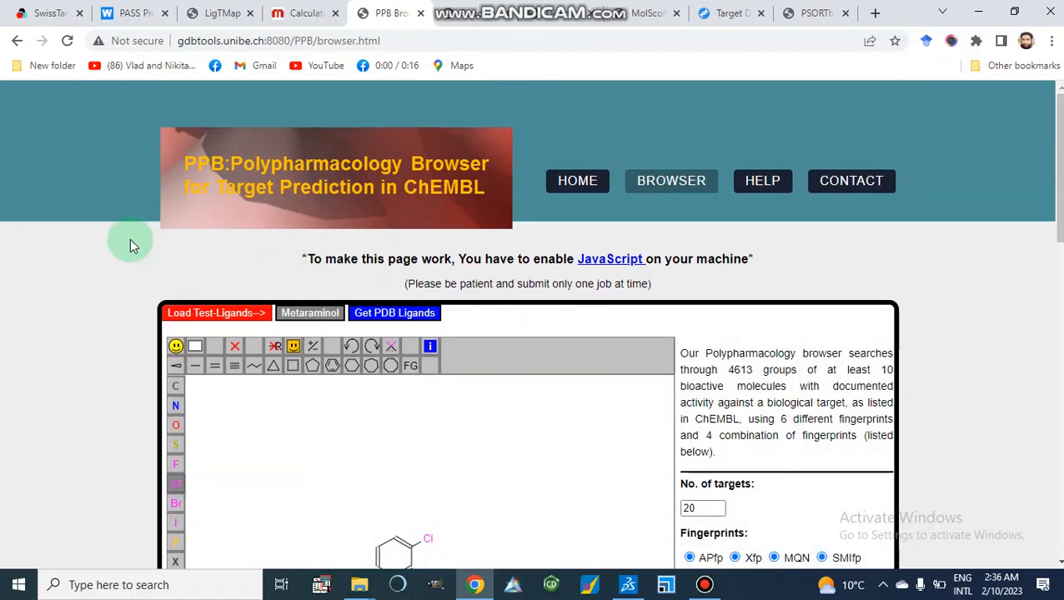
pyautogui.click(47, 13)
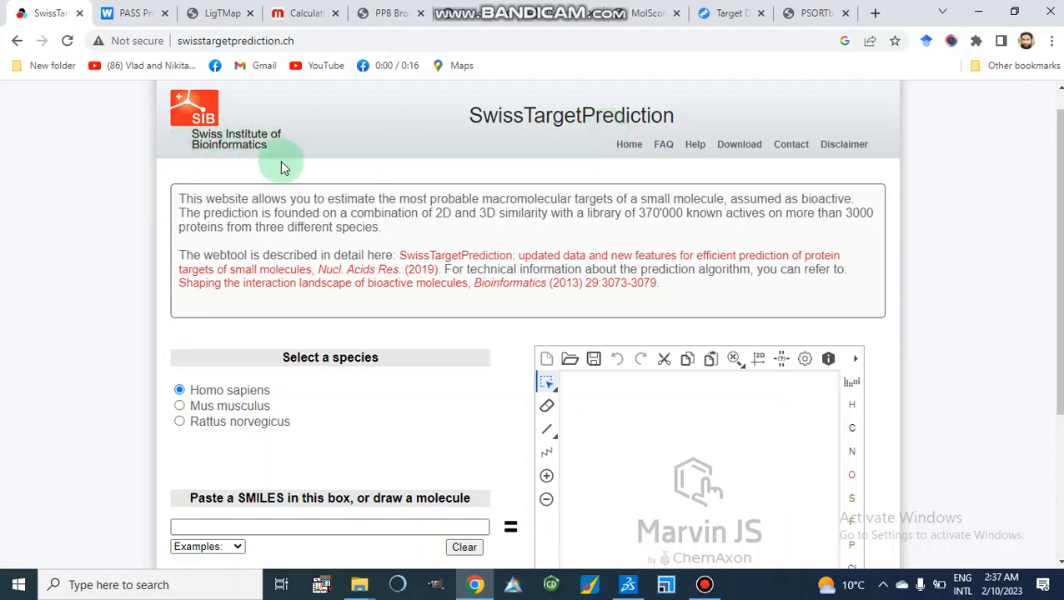
pyautogui.scroll(-2, 280, 160)
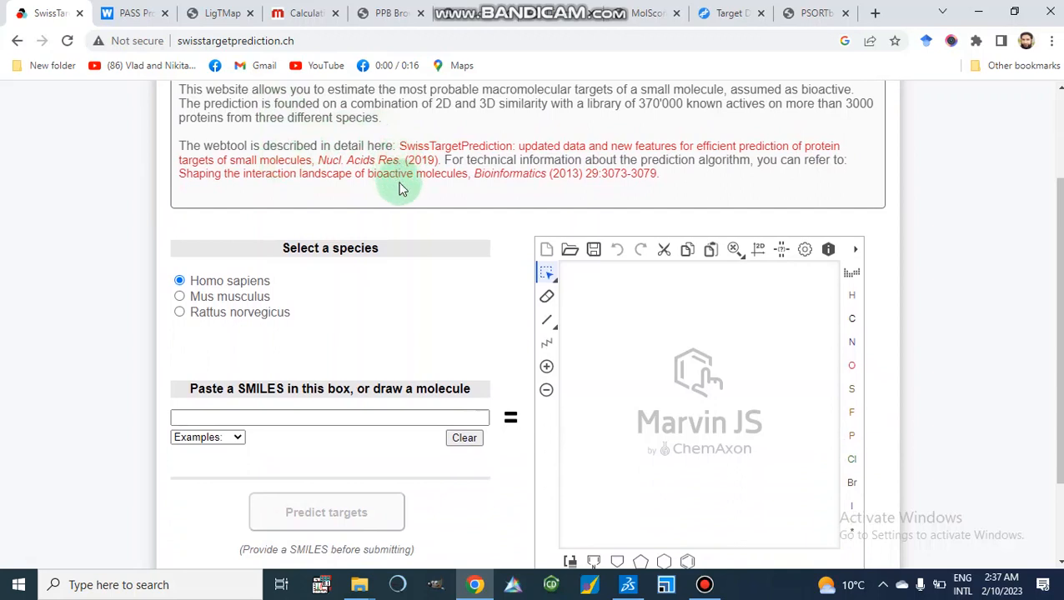
pyautogui.scroll(-1, 398, 189)
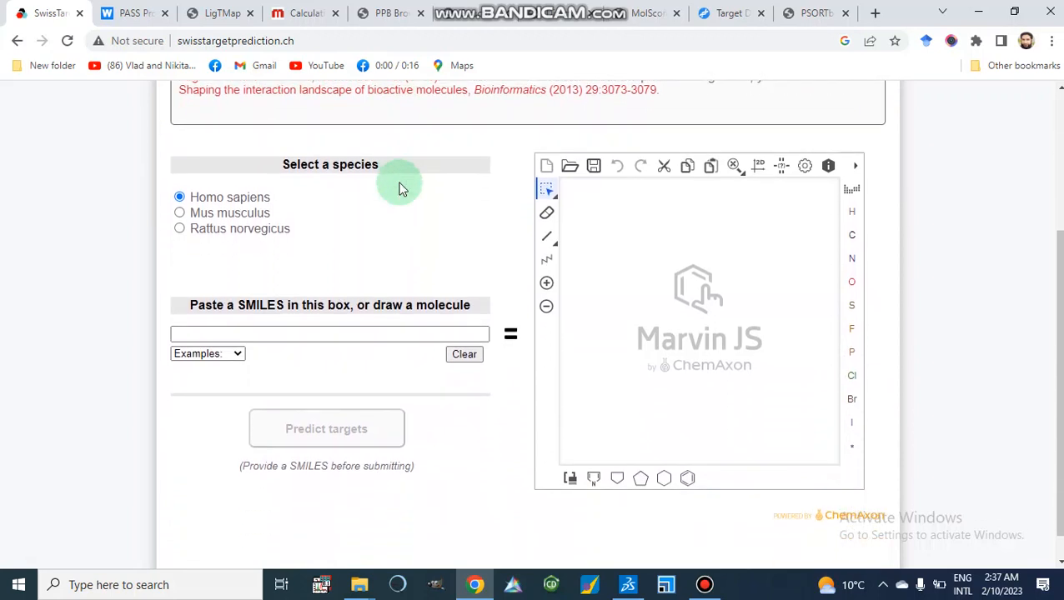
pyautogui.click(286, 332)
pyautogui.rightClick(288, 333)
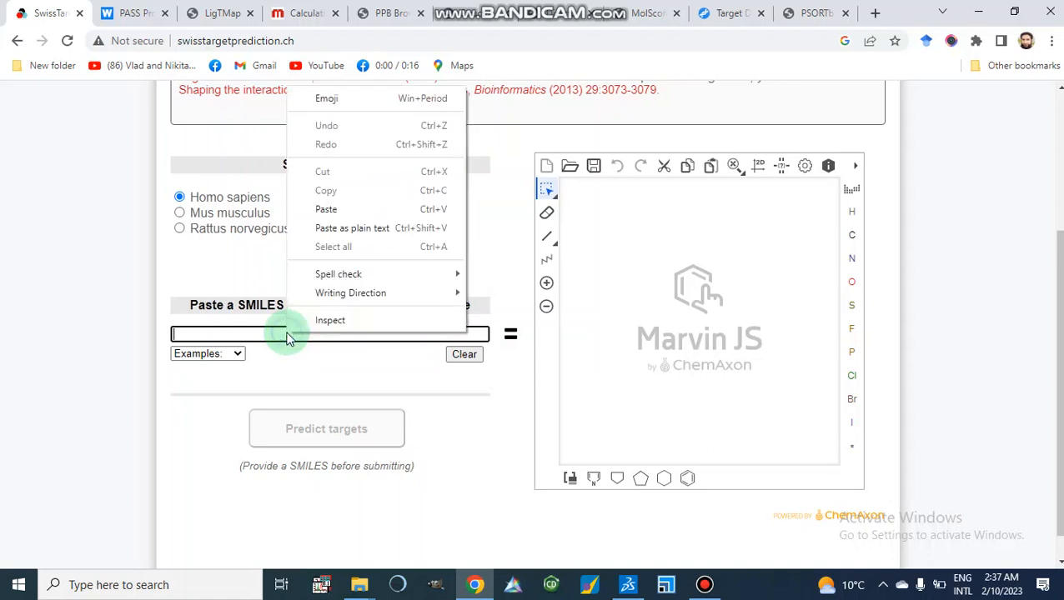
pyautogui.click(310, 208)
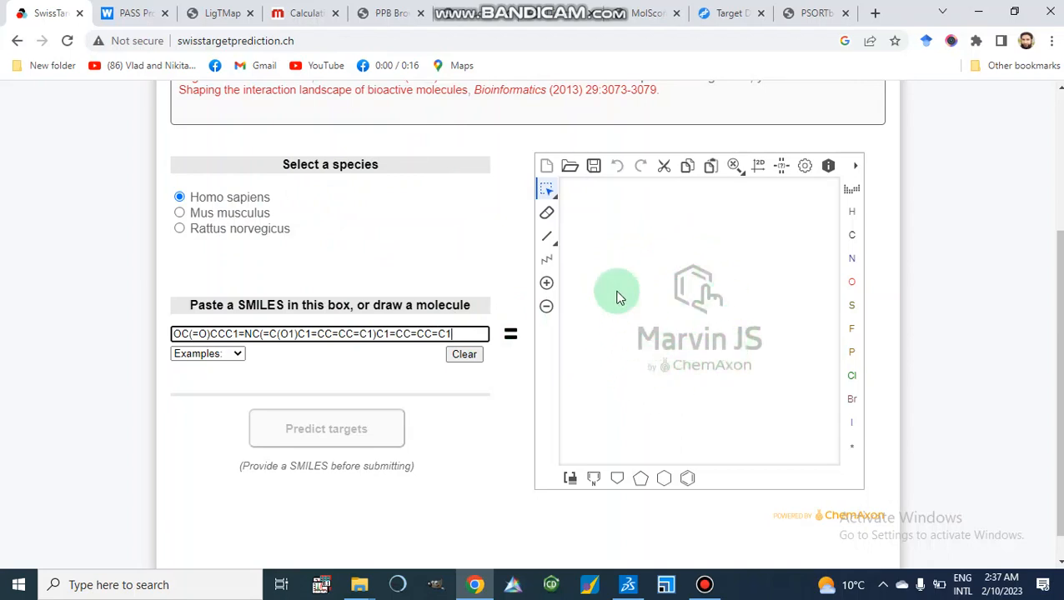
# Select Homo sapiens as the species and run the target prediction for the molecule.
pyautogui.click(180, 213)
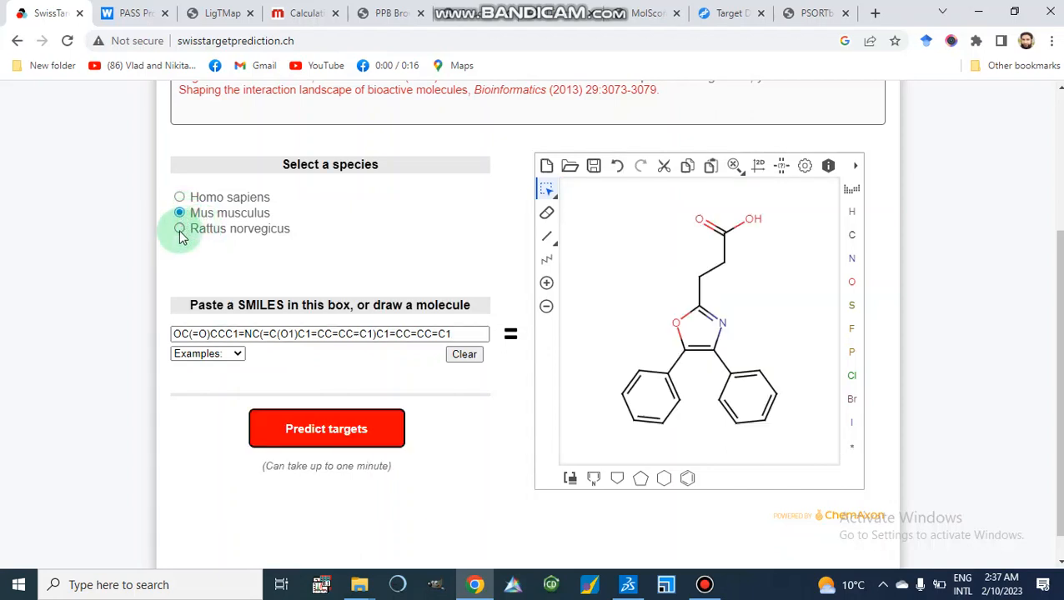
pyautogui.click(180, 230)
pyautogui.click(180, 200)
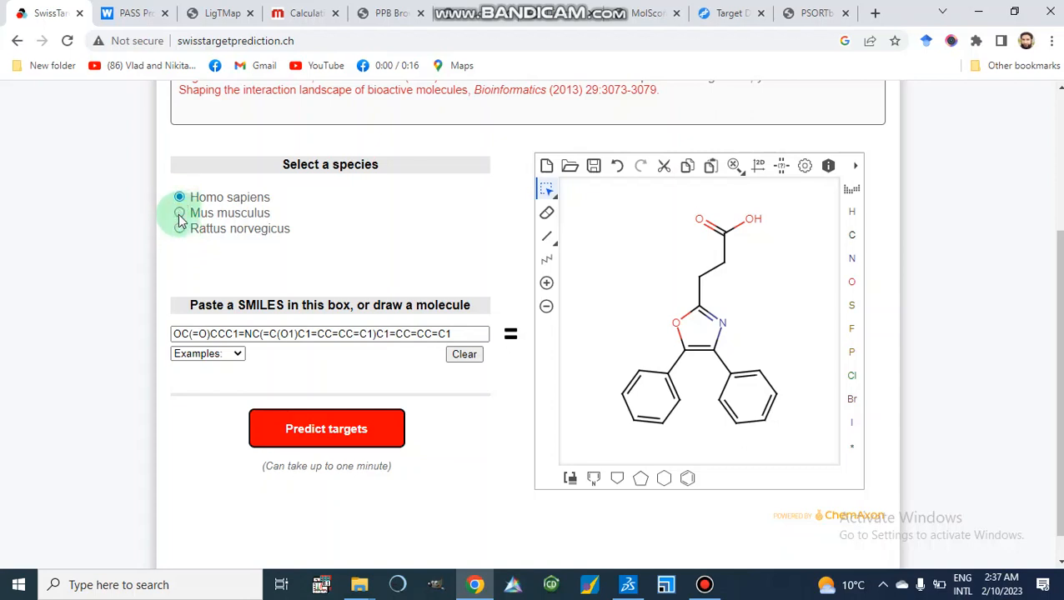
pyautogui.click(179, 214)
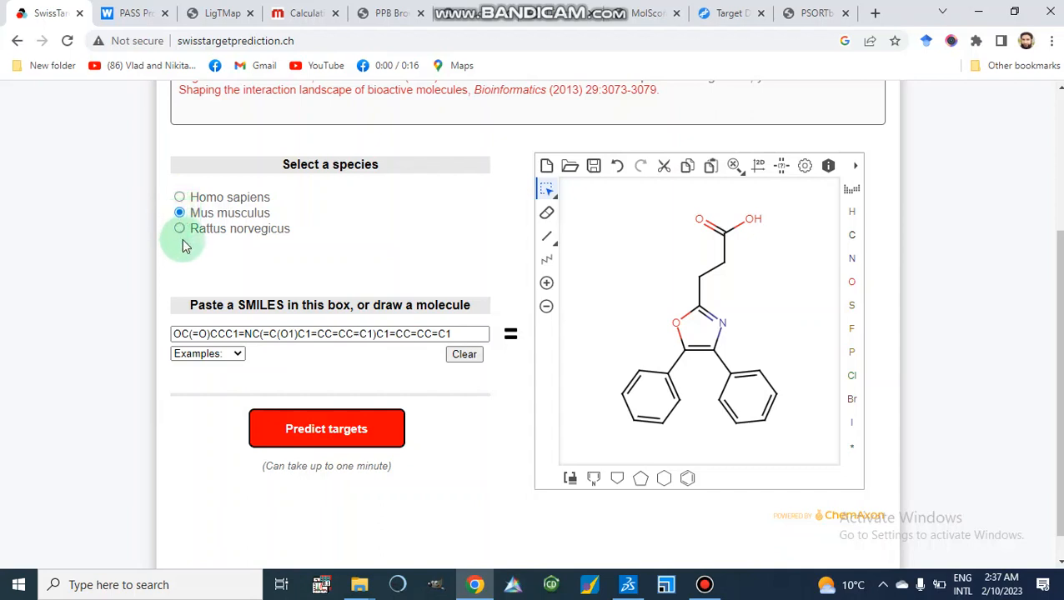
pyautogui.click(182, 234)
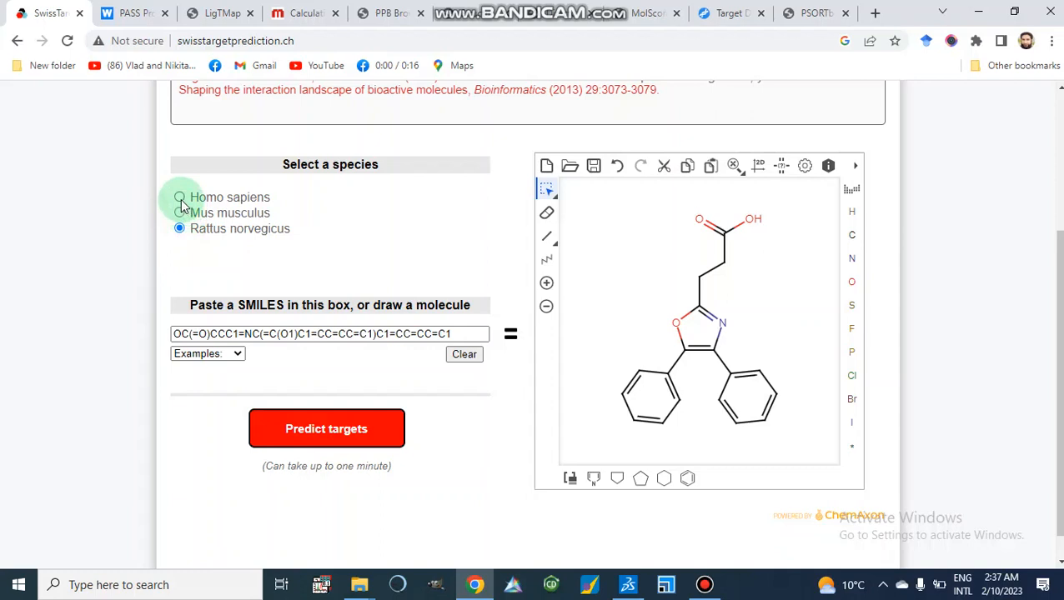
pyautogui.click(181, 202)
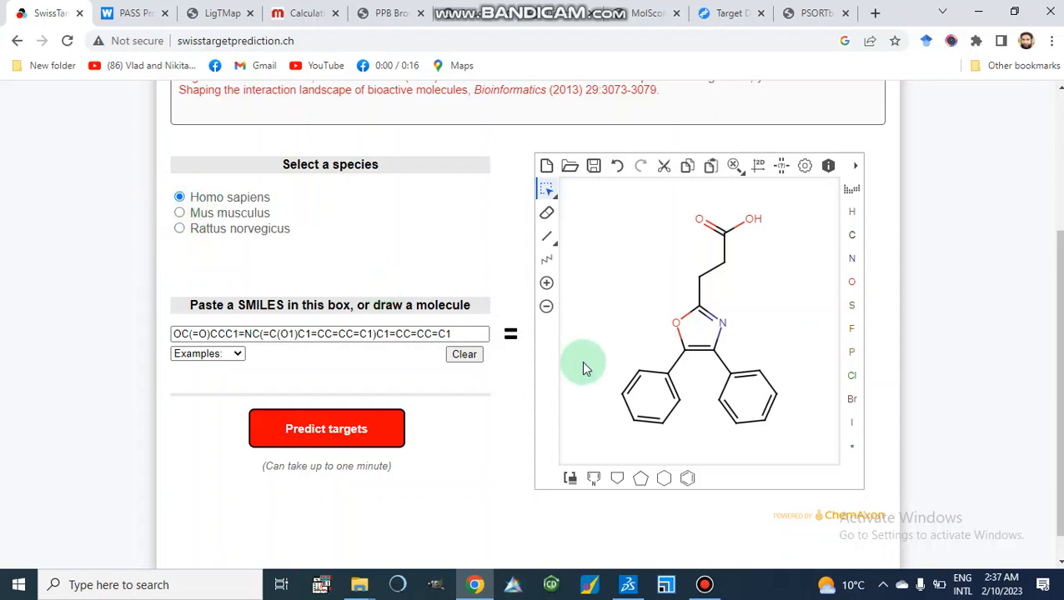
pyautogui.click(317, 435)
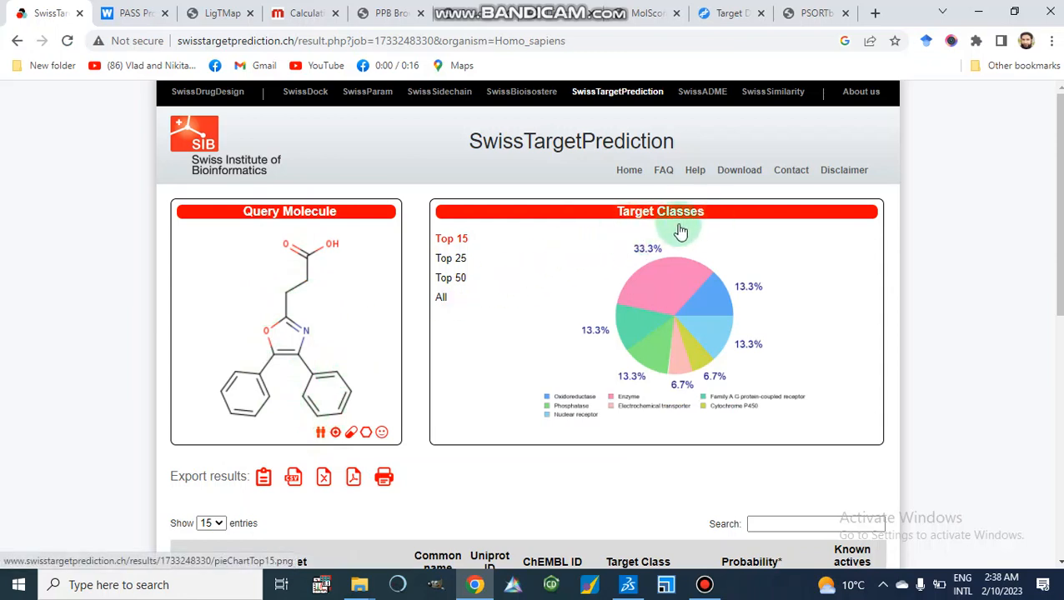
# Open the target classes pie chart on its own to view it, then return to the results tab.
pyautogui.scroll(-1, 680, 231)
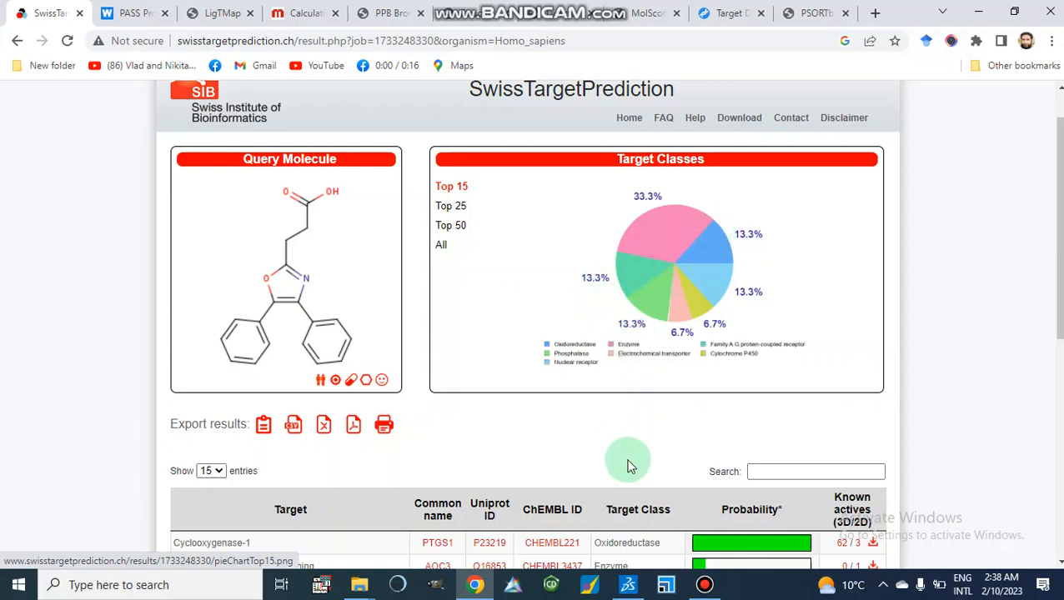
pyautogui.click(594, 382)
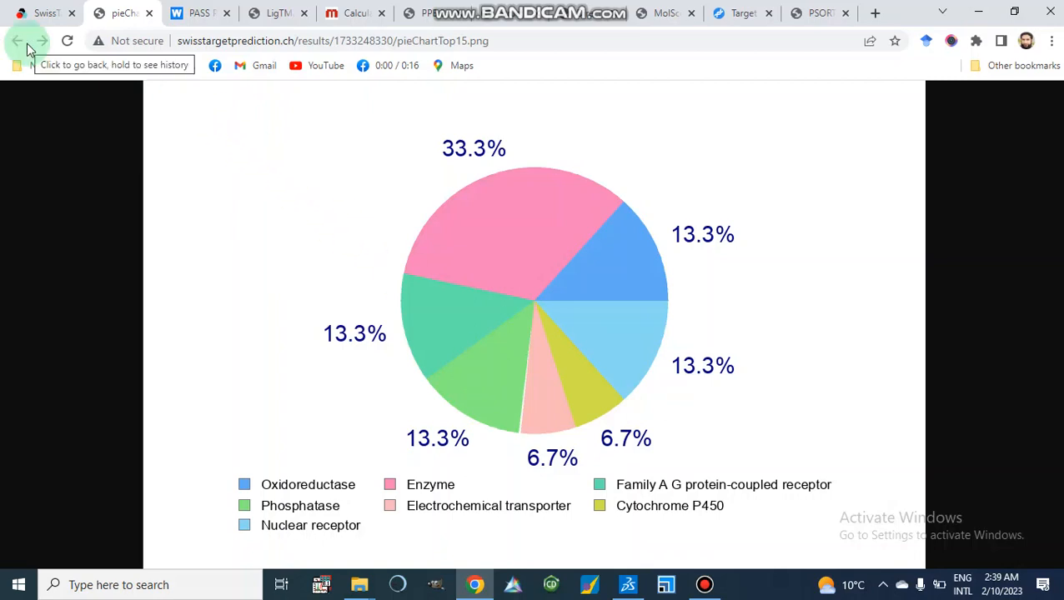
pyautogui.click(44, 14)
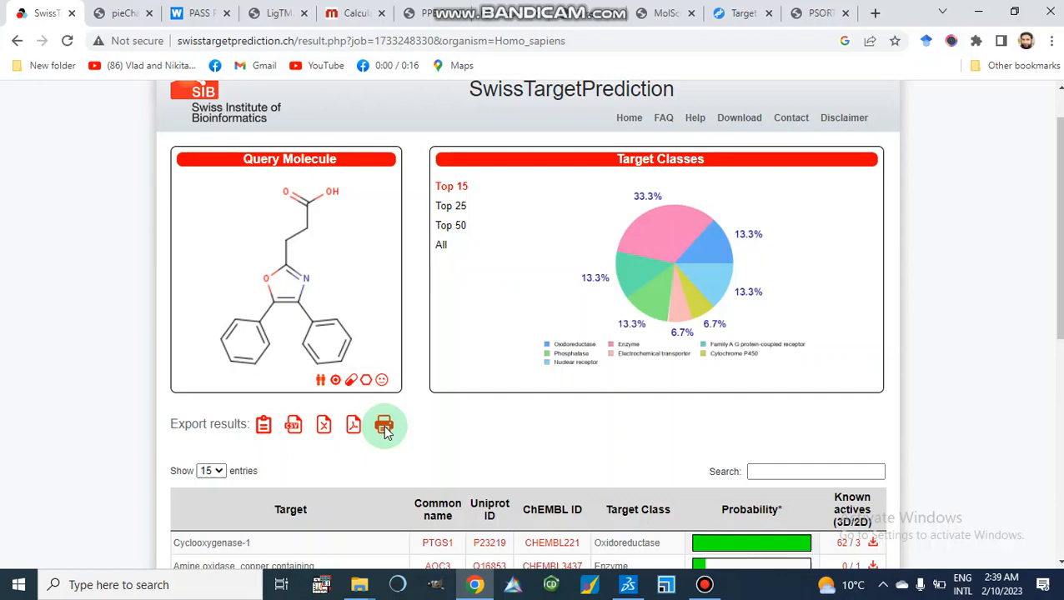
# Scroll through the table of predicted targets to review the first 15 entries.
pyautogui.scroll(-3, 385, 431)
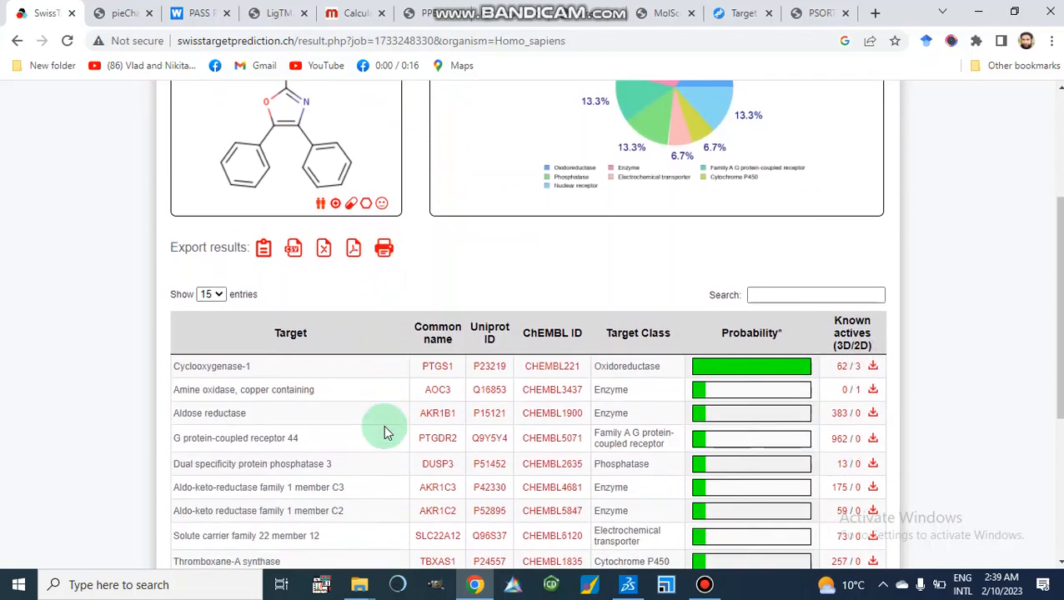
pyautogui.scroll(-1, 384, 424)
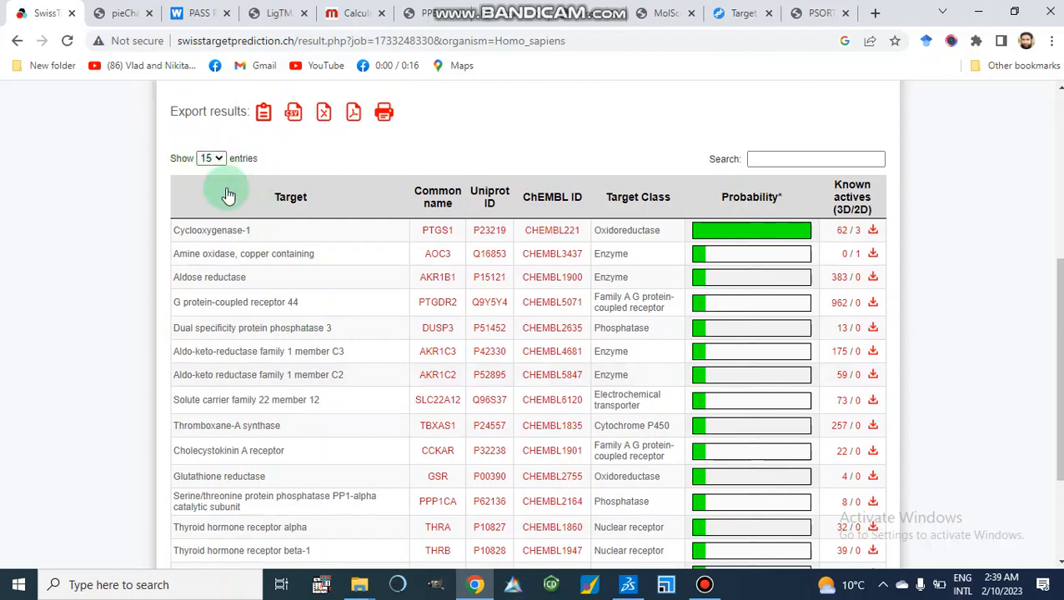
pyautogui.scroll(-1, 285, 327)
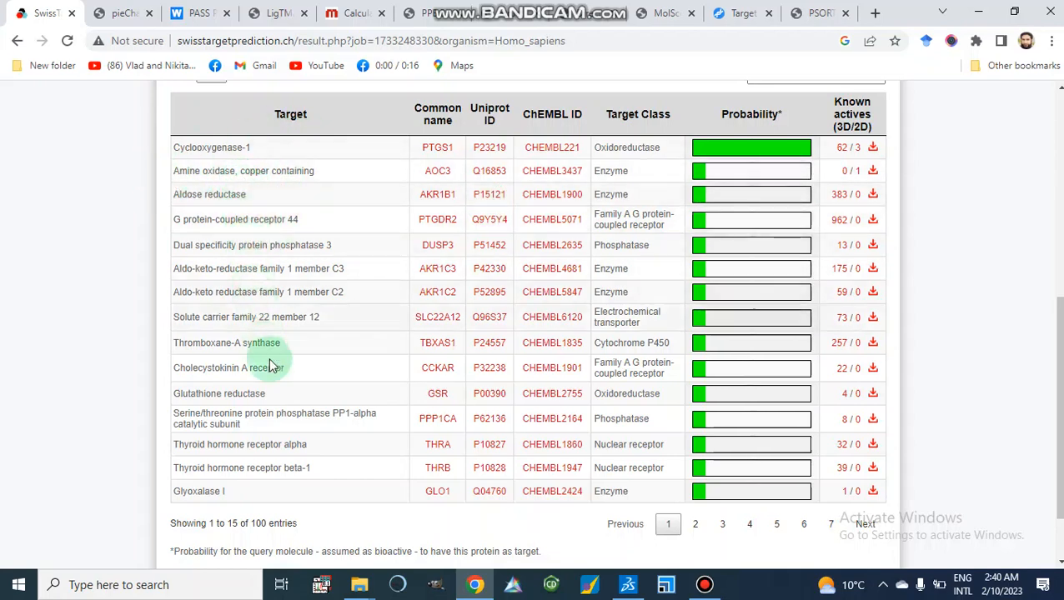
pyautogui.scroll(-1, 268, 368)
pyautogui.scroll(1, 270, 360)
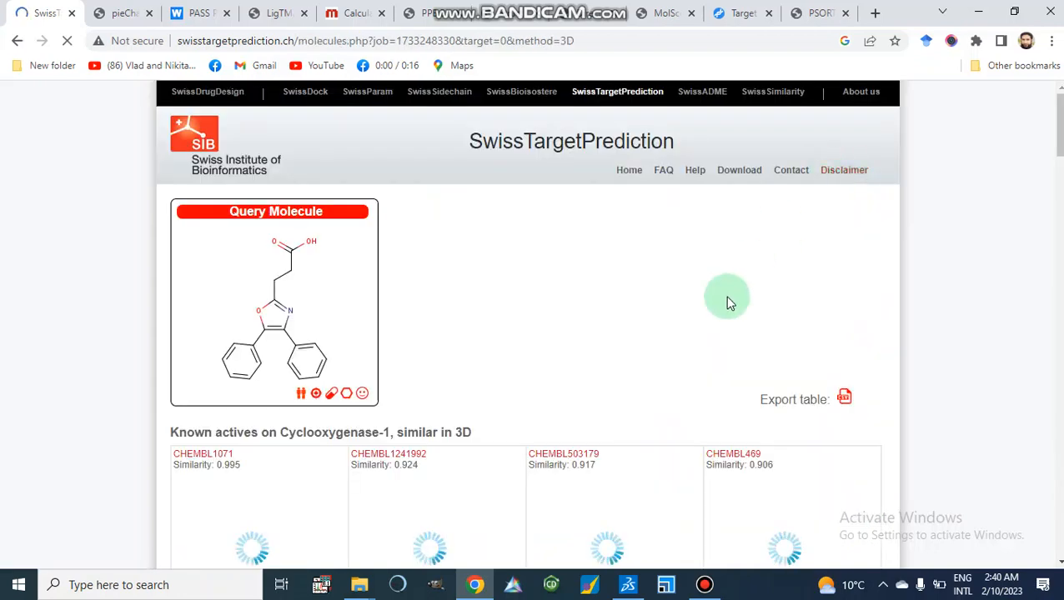
# Browse the known actives on Cyclooxygenase-1 similar in 3D, then go back to the target results.
pyautogui.scroll(-2, 727, 302)
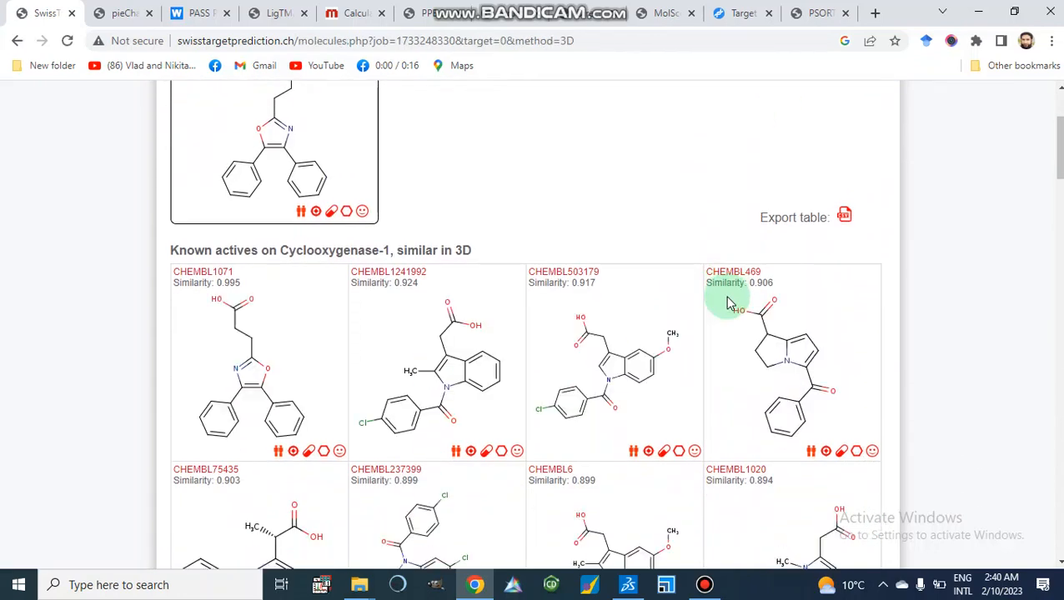
pyautogui.scroll(-6, 727, 302)
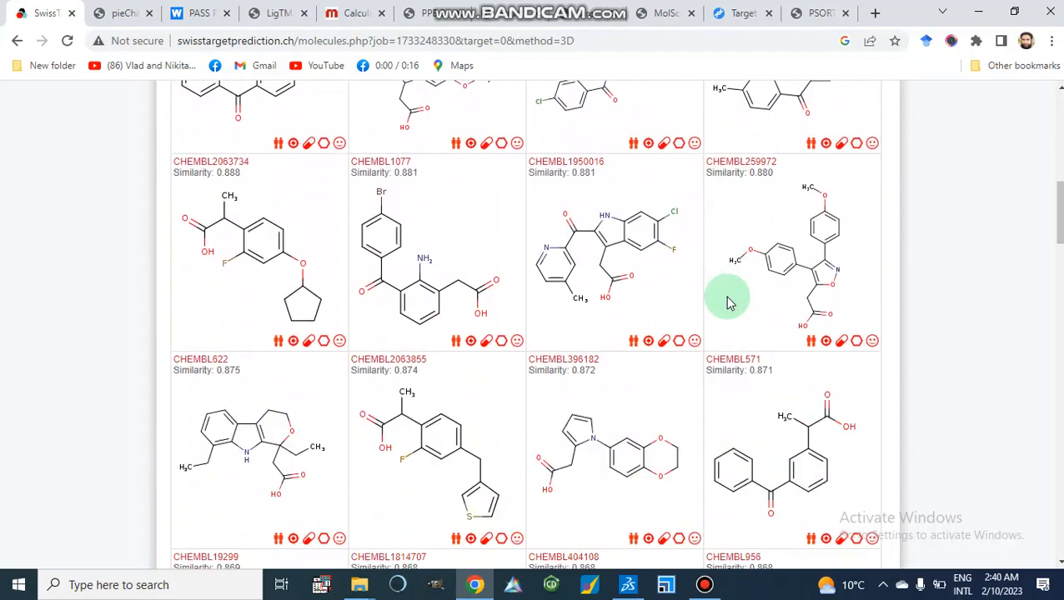
pyautogui.scroll(-6, 727, 302)
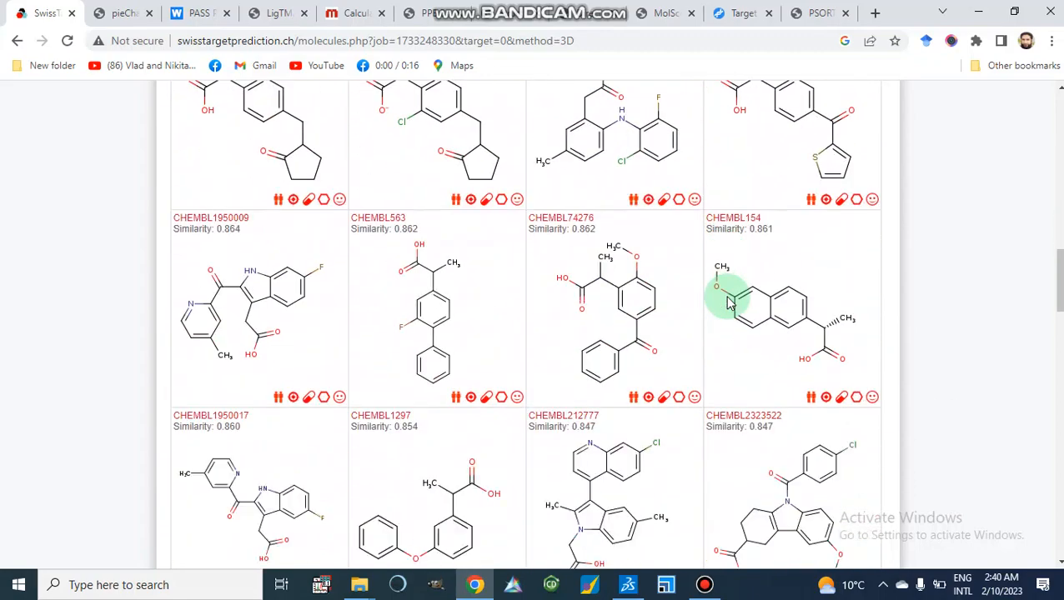
pyautogui.scroll(5, 727, 302)
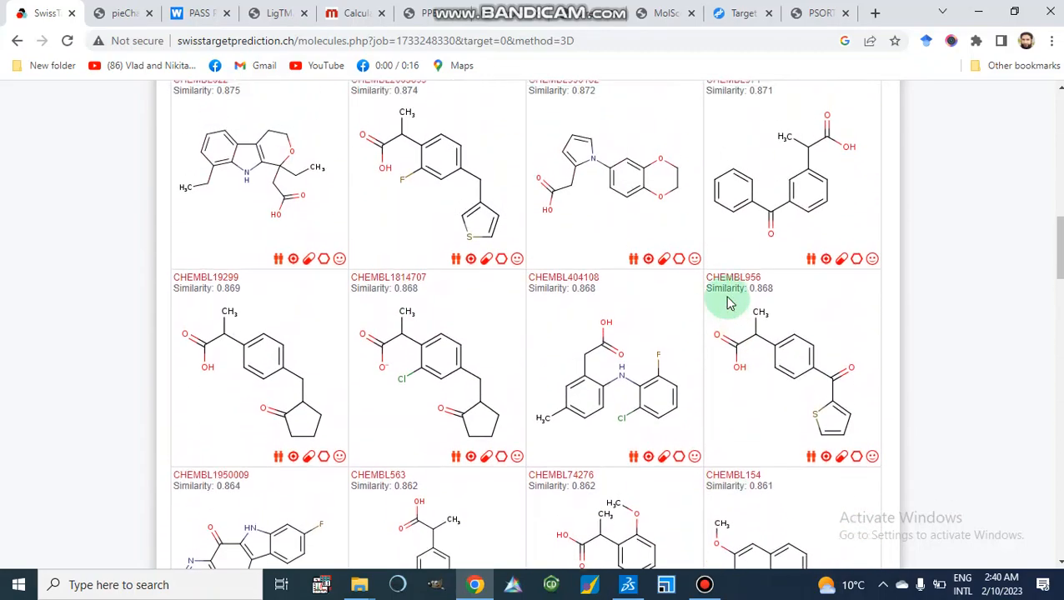
pyautogui.scroll(-2, 728, 297)
pyautogui.scroll(-8, 728, 297)
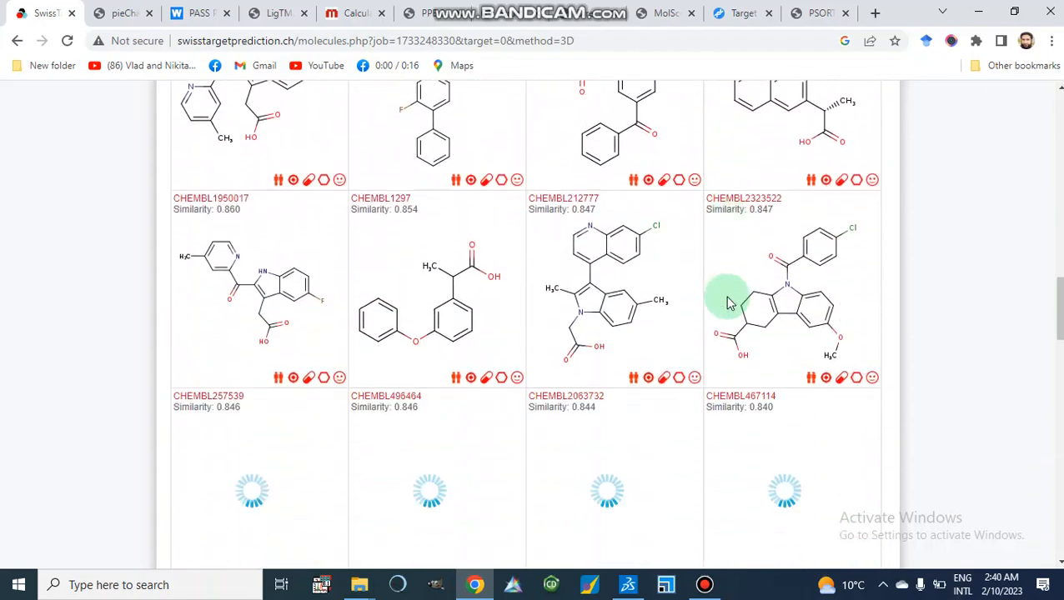
pyautogui.scroll(-6, 727, 303)
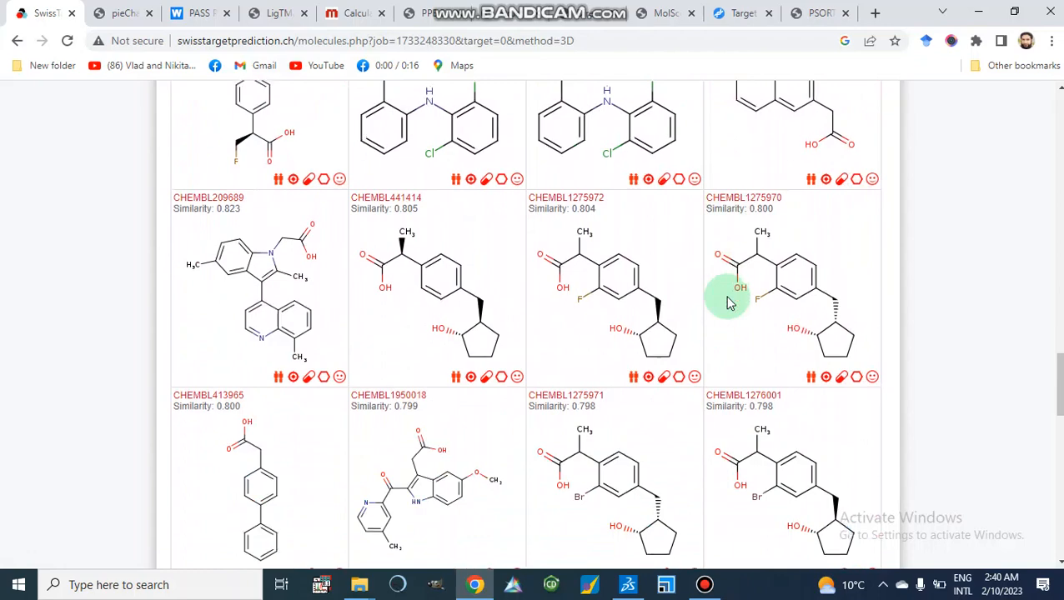
pyautogui.scroll(1, 728, 303)
pyautogui.scroll(-4, 727, 304)
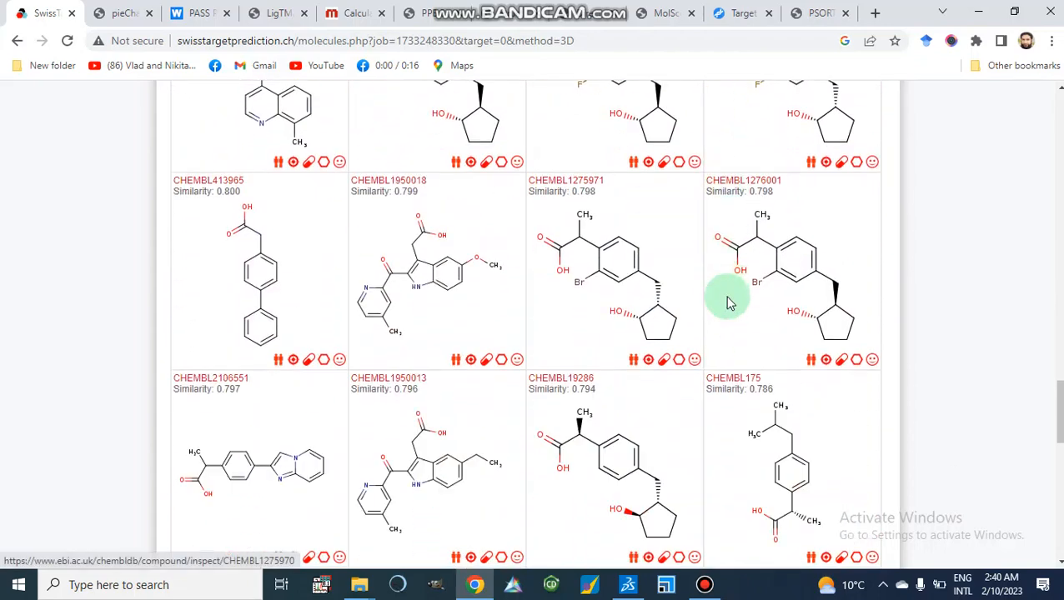
pyautogui.scroll(-3, 728, 303)
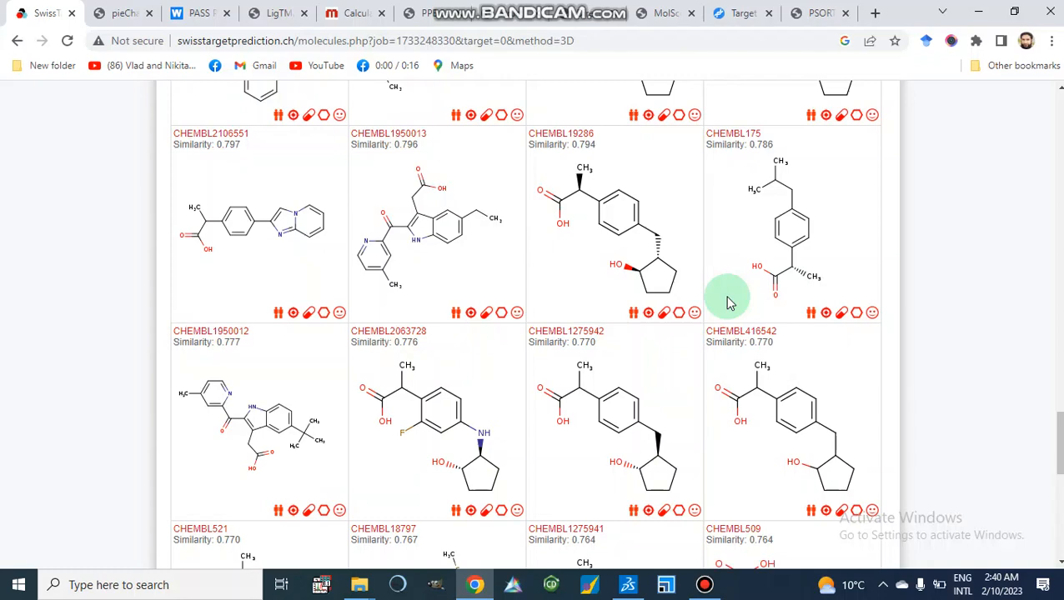
pyautogui.scroll(-3, 727, 304)
pyautogui.scroll(5, 727, 303)
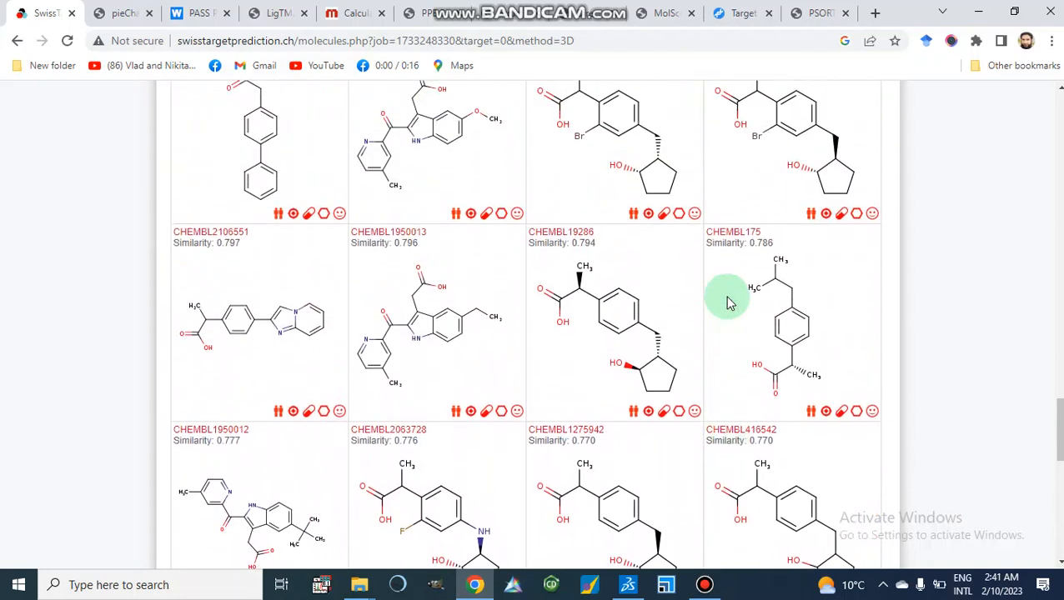
pyautogui.scroll(9, 728, 303)
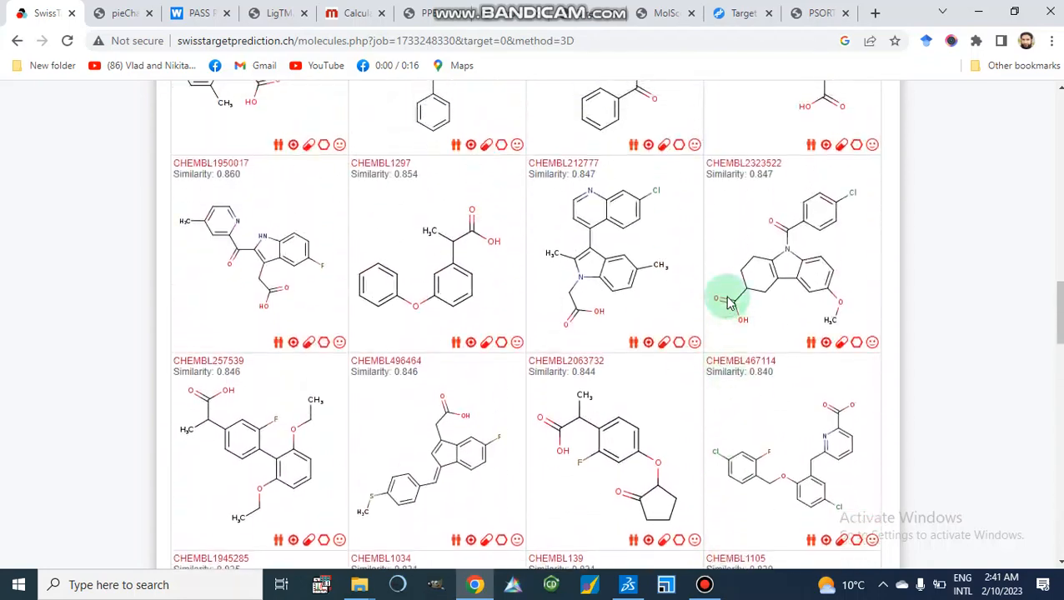
pyautogui.scroll(7, 728, 304)
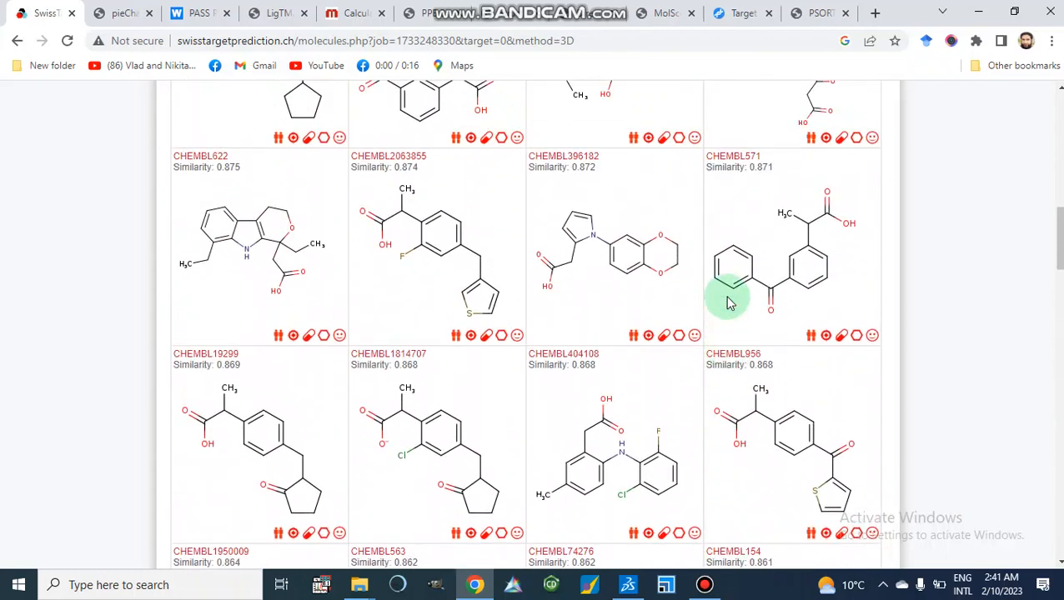
pyautogui.scroll(11, 728, 303)
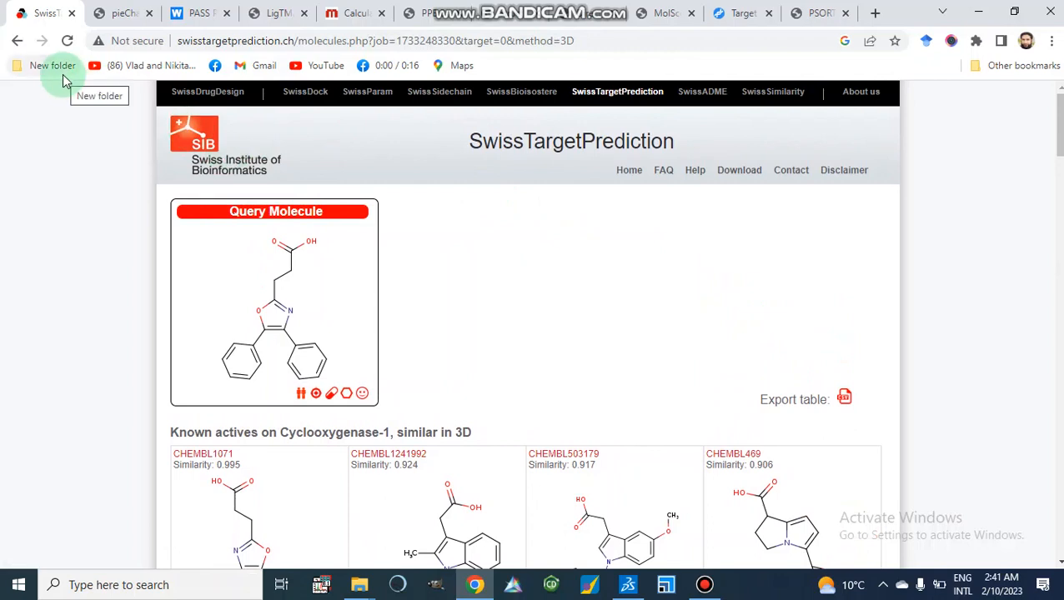
pyautogui.click(17, 43)
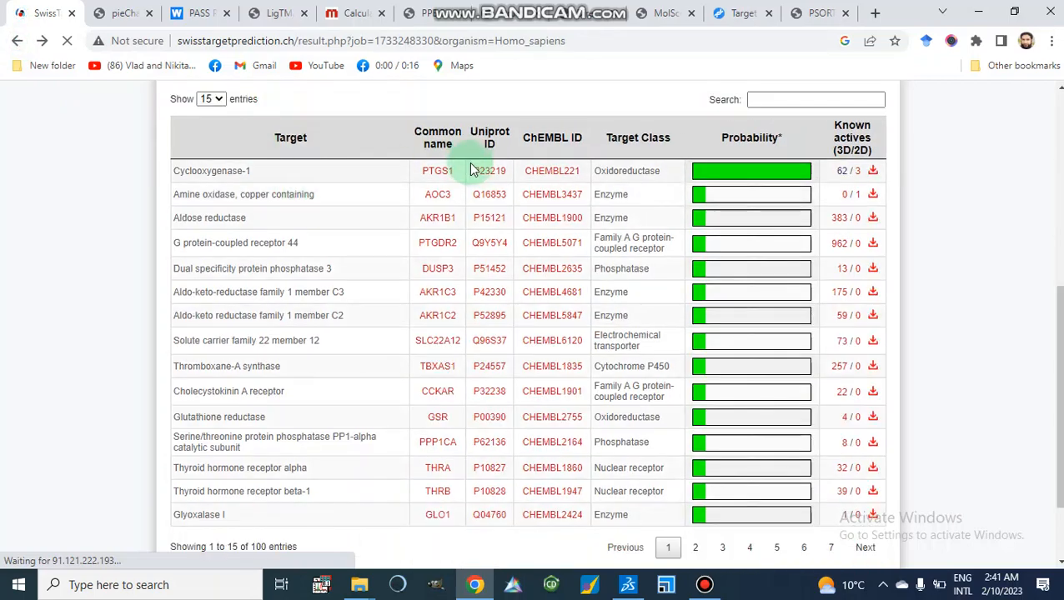
# Open the second page of the predicted targets table.
pyautogui.scroll(-1, 614, 311)
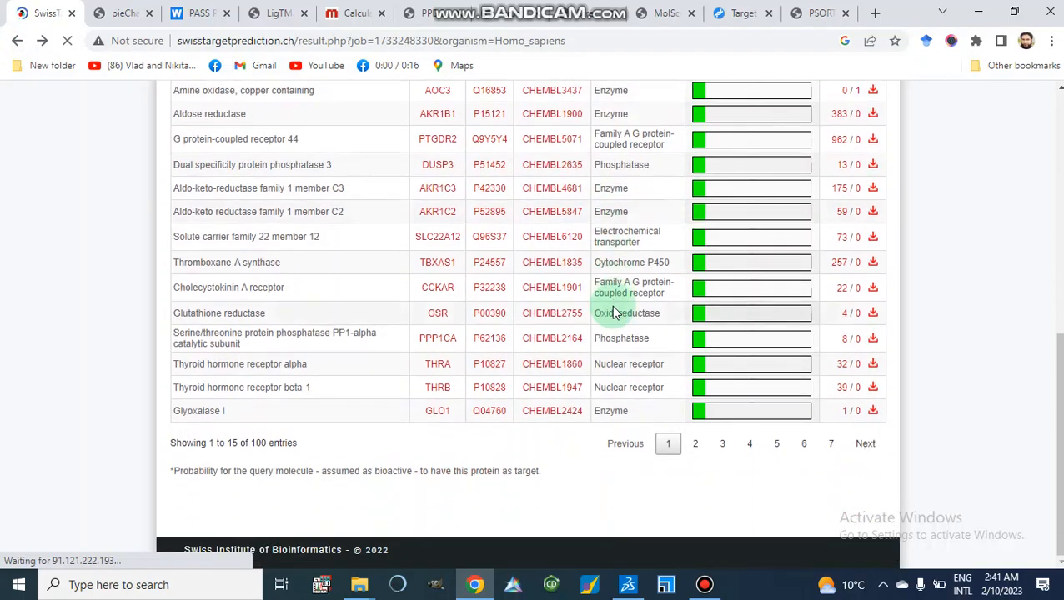
pyautogui.scroll(1, 615, 310)
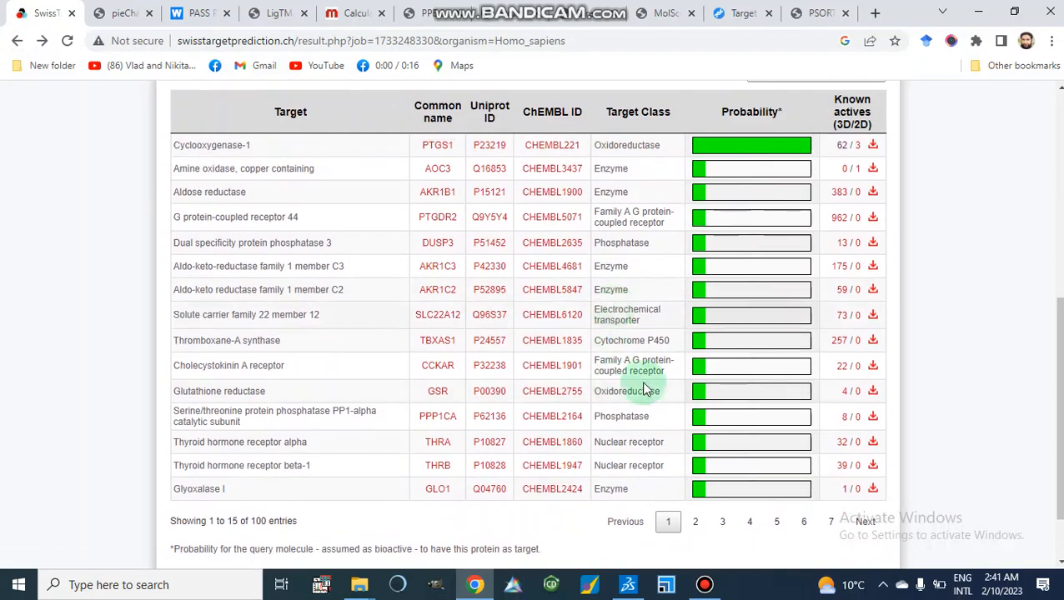
pyautogui.click(695, 522)
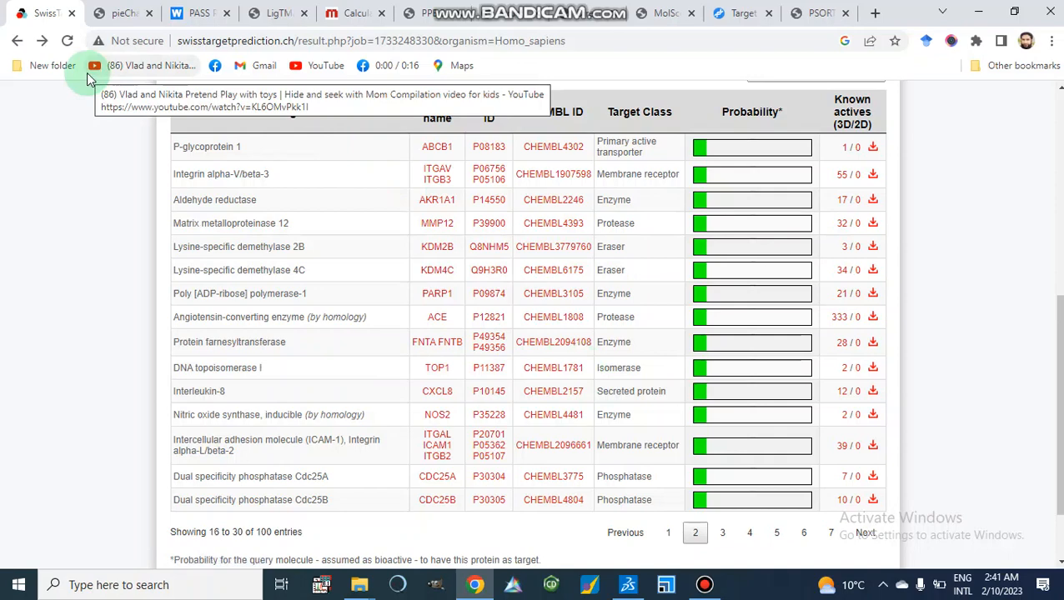
# Switch through the open tabs to the Way2Drug PASS Targets prediction page.
pyautogui.click(123, 15)
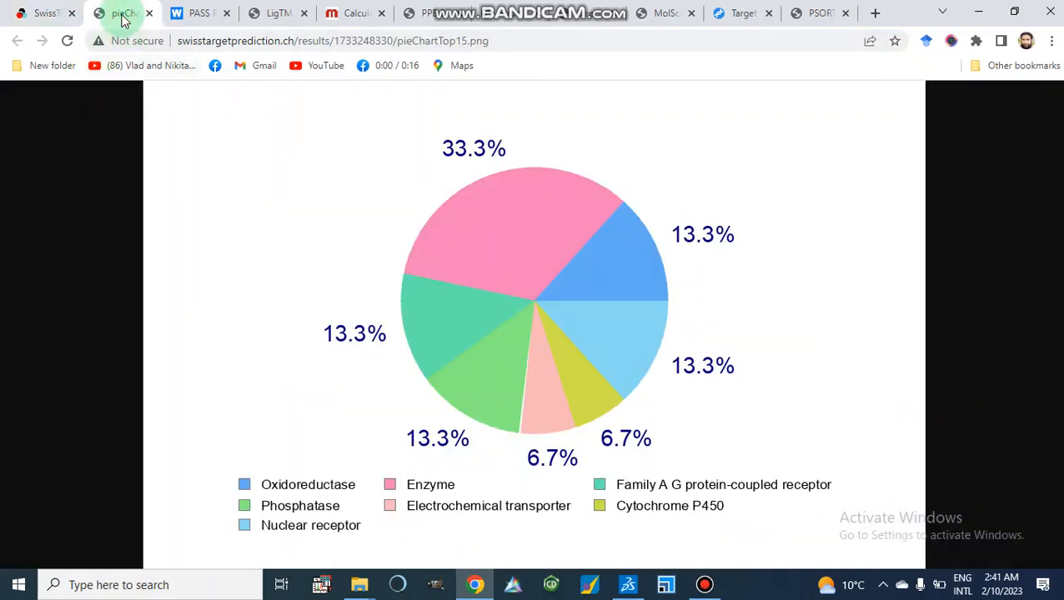
pyautogui.click(199, 15)
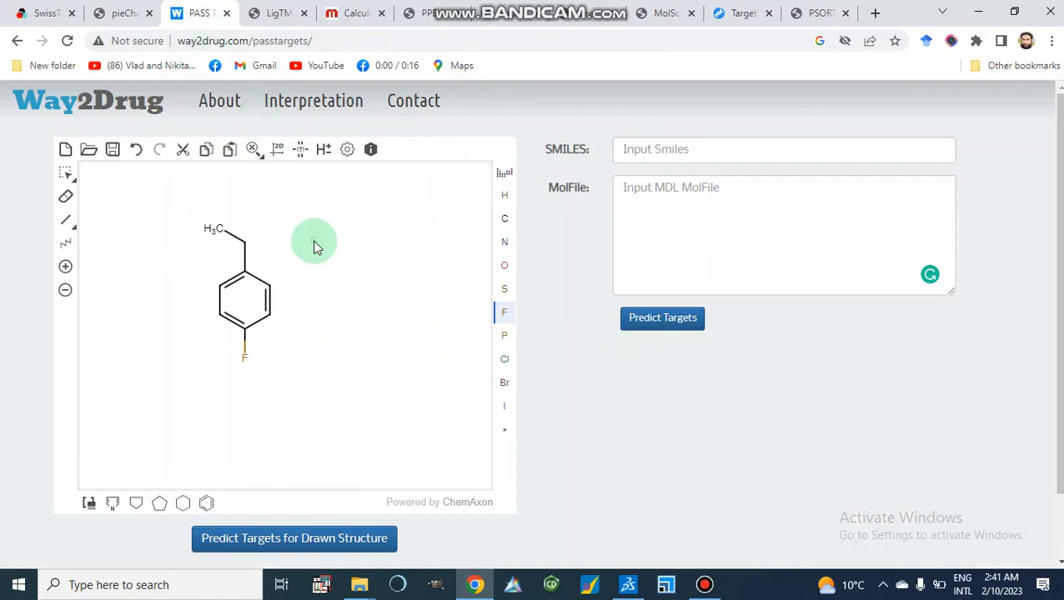
pyautogui.scroll(-2, 315, 247)
pyautogui.scroll(2, 314, 247)
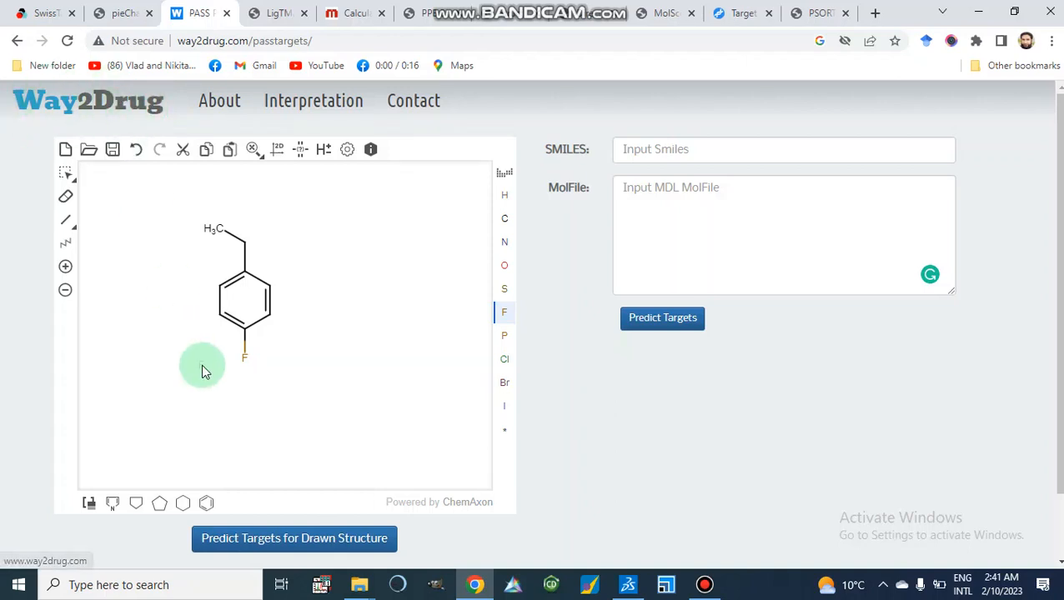
pyautogui.scroll(-1, 201, 364)
pyautogui.scroll(1, 201, 364)
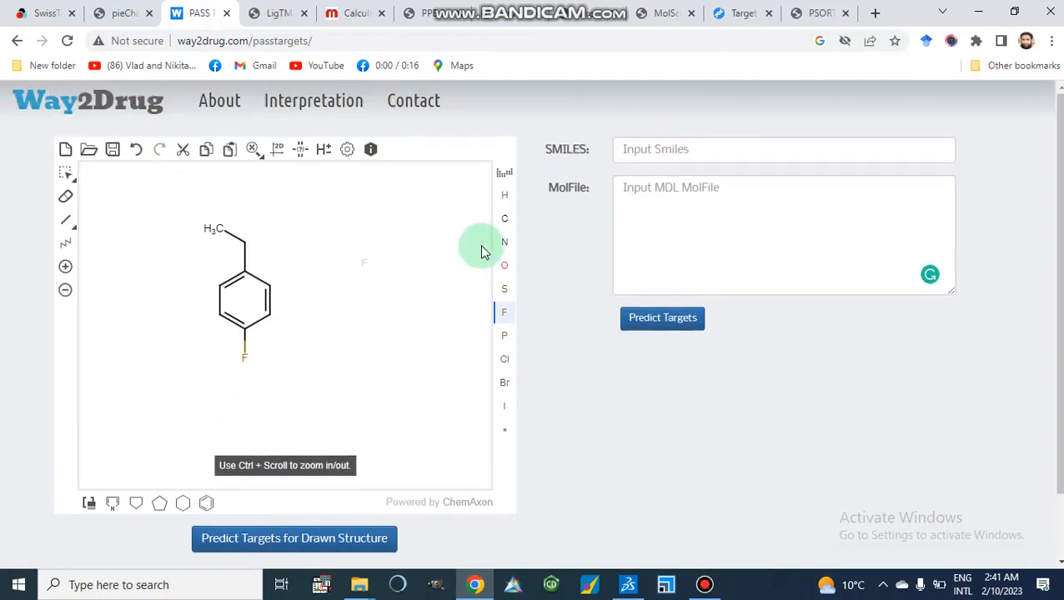
# Paste the compound's SMILES string into the SMILES field of PASS Targets.
pyautogui.click(651, 154)
pyautogui.rightClick(651, 154)
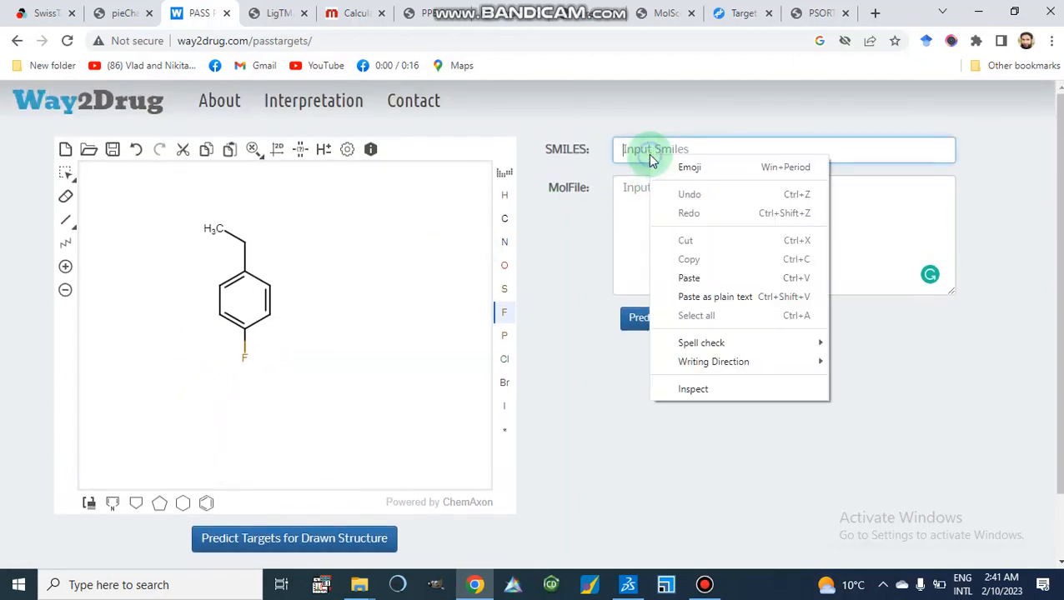
pyautogui.click(690, 280)
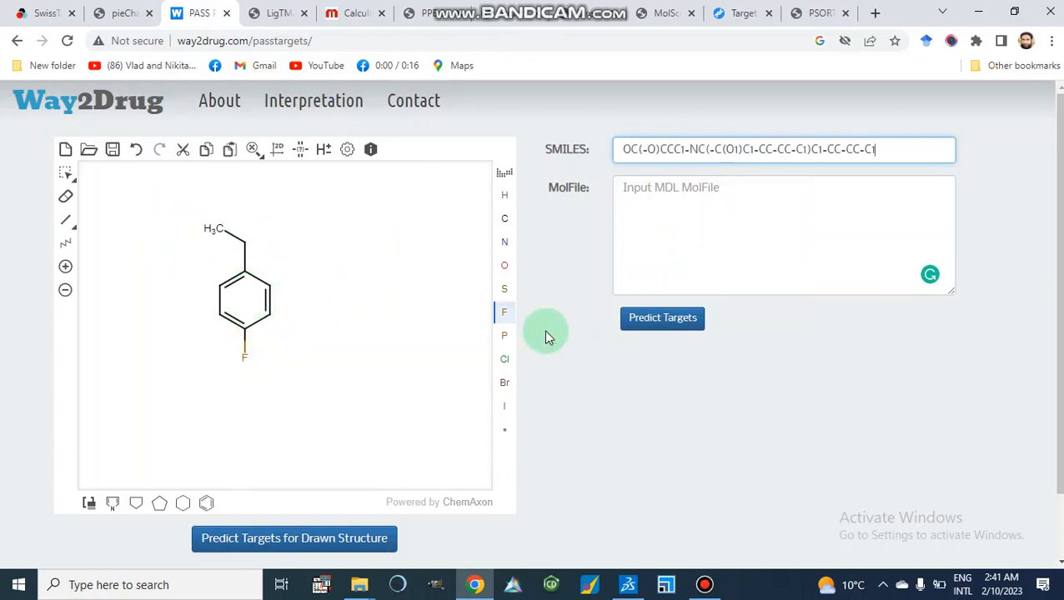
pyautogui.scroll(-2, 546, 336)
pyautogui.scroll(2, 546, 336)
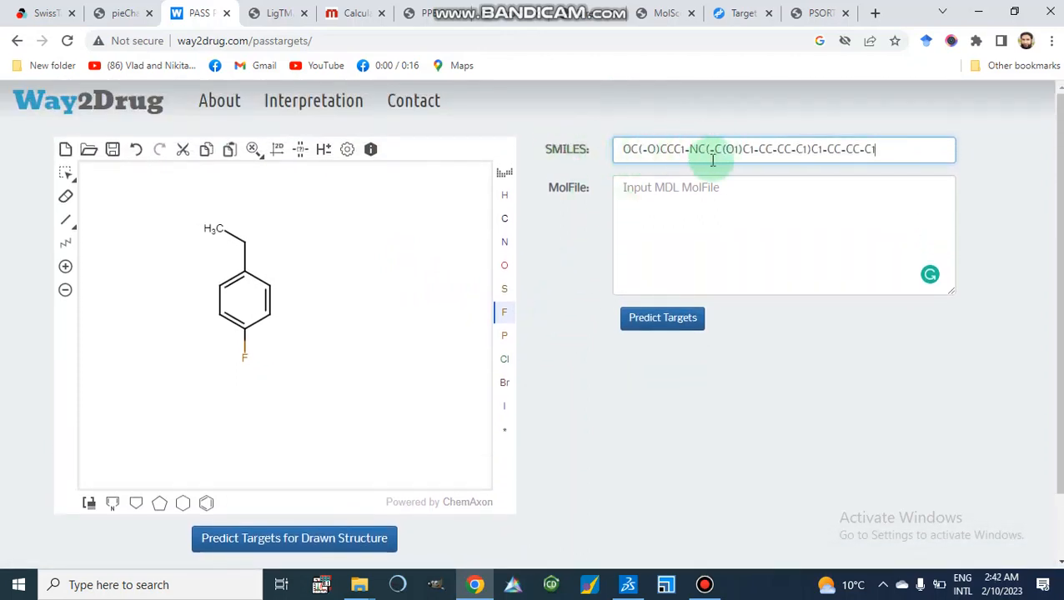
# Open the About information for PASS Targets, read it, and close the dialog.
pyautogui.click(657, 321)
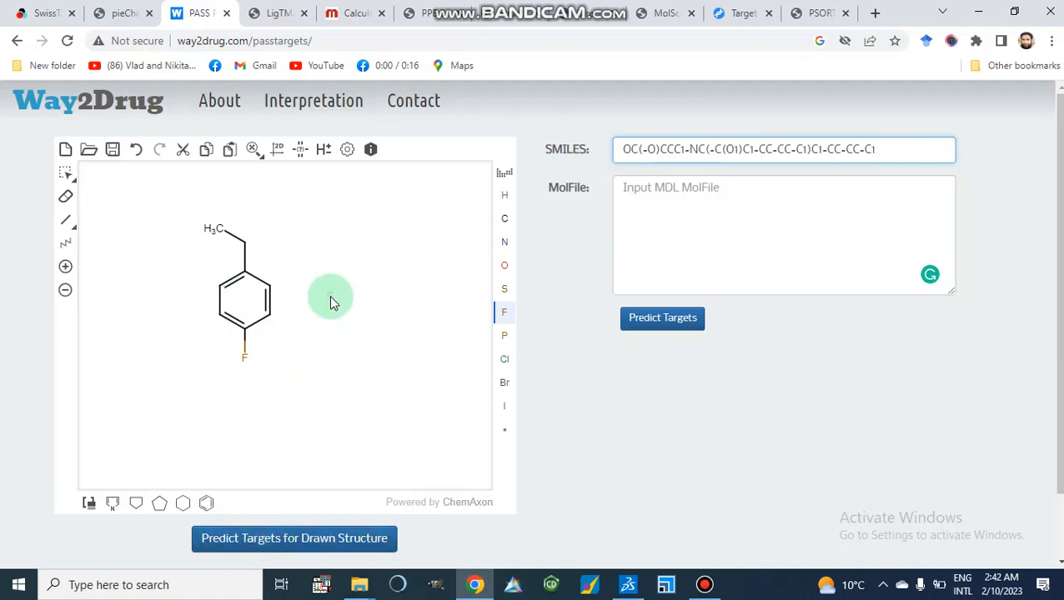
pyautogui.click(227, 112)
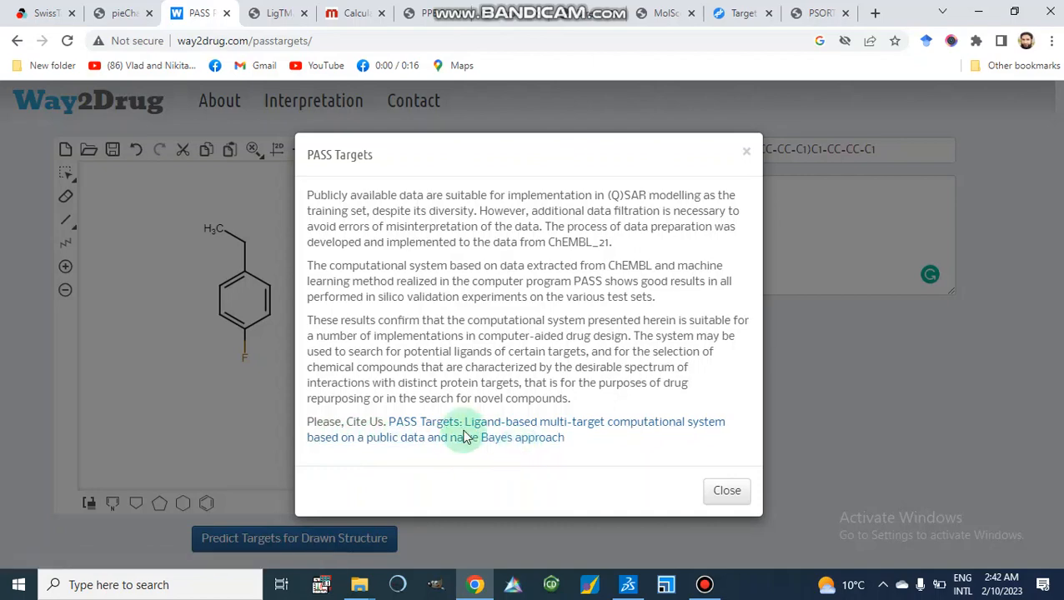
pyautogui.click(727, 492)
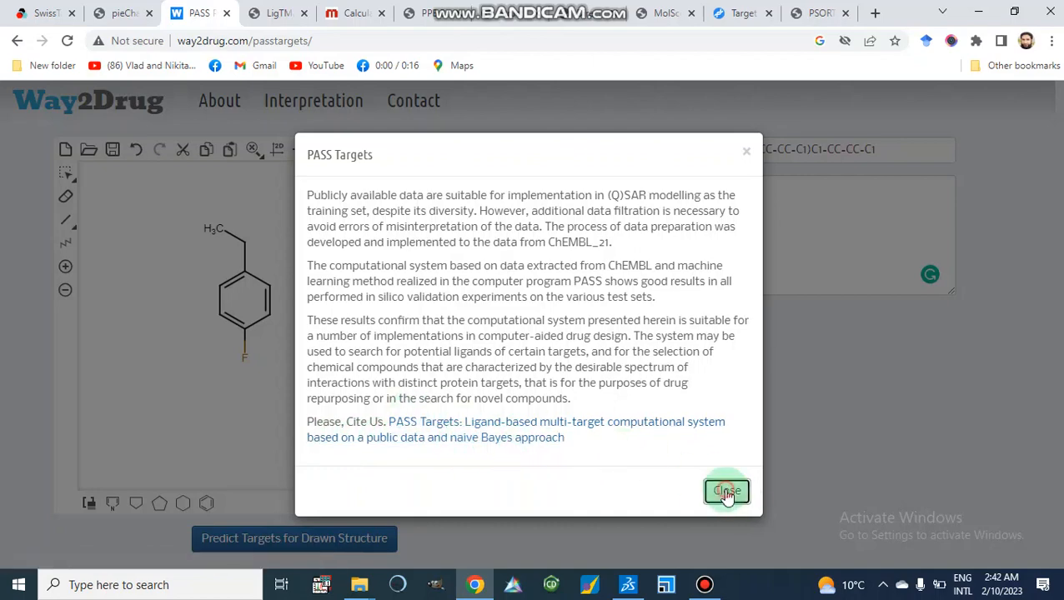
# Open the Interpretation guide for prediction results, read through it, and close it.
pyautogui.click(309, 115)
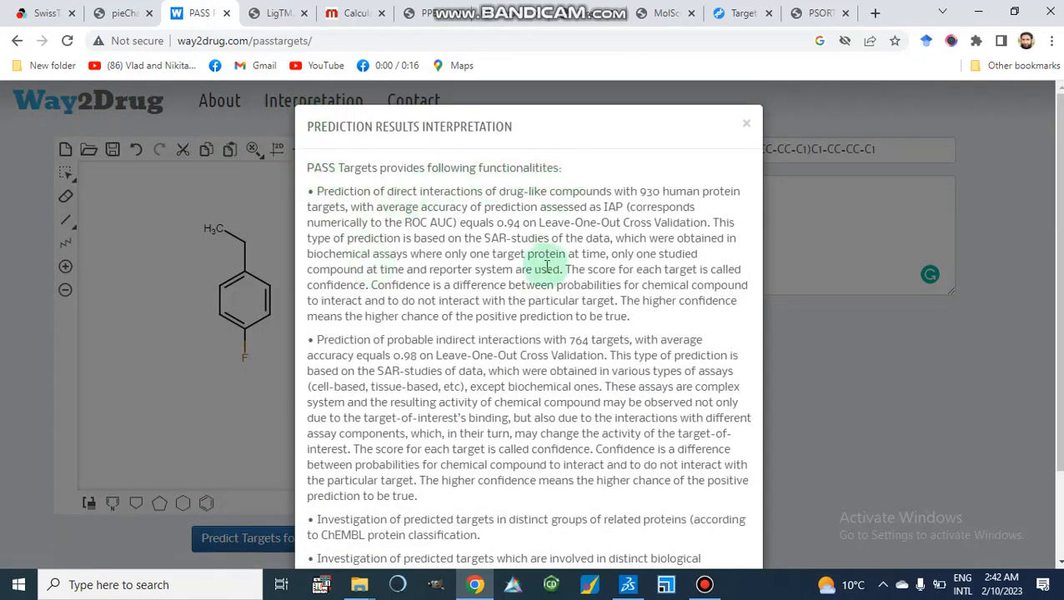
pyautogui.scroll(-2, 526, 398)
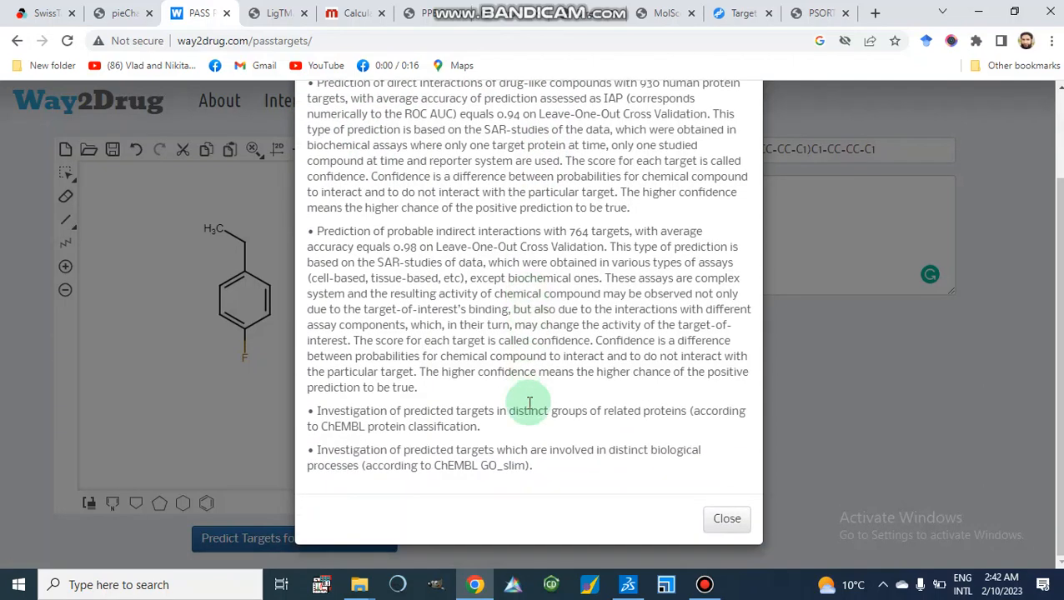
pyautogui.scroll(2, 528, 403)
pyautogui.scroll(-2, 527, 400)
pyautogui.scroll(2, 528, 407)
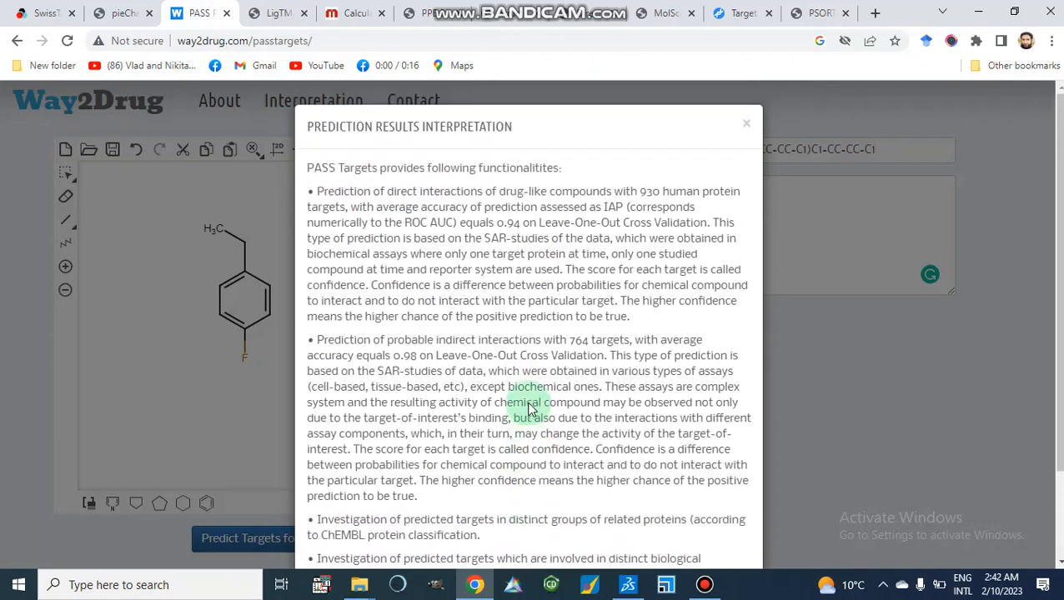
pyautogui.click(743, 125)
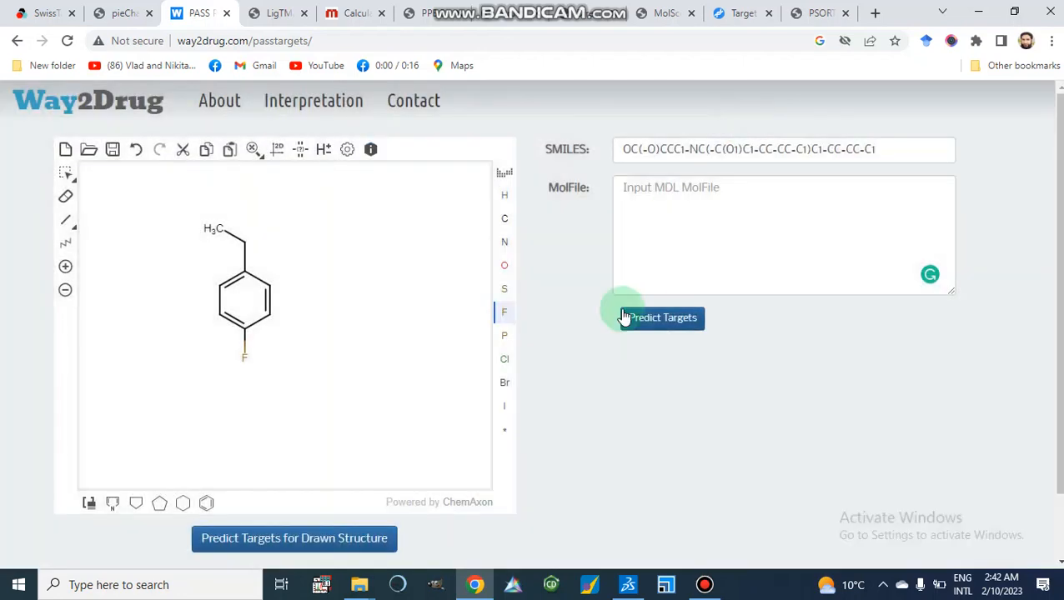
# Run the PASS target prediction for the pasted SMILES.
pyautogui.click(655, 323)
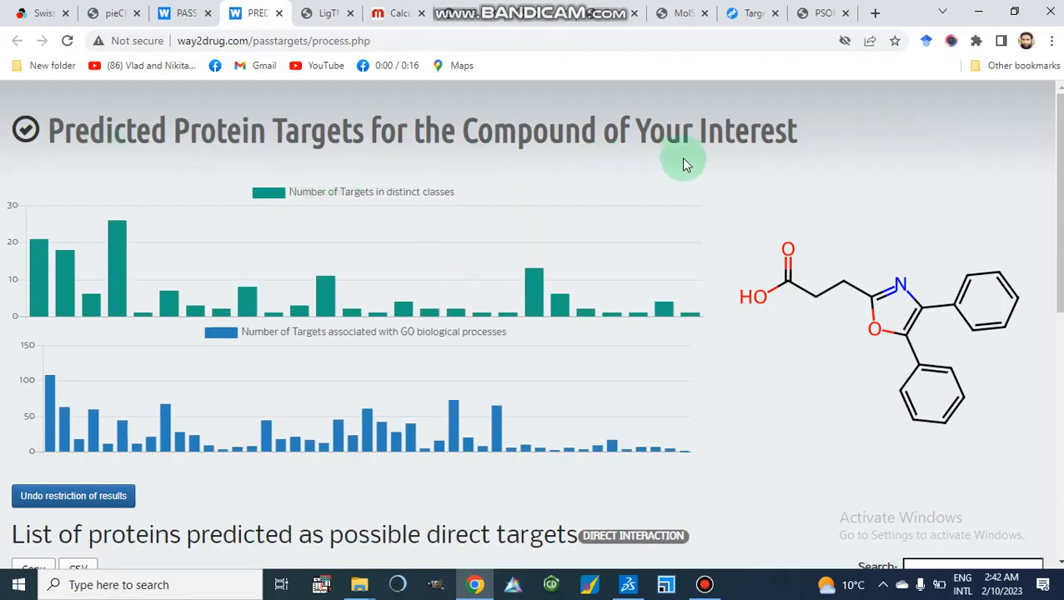
pyautogui.scroll(-1, 682, 158)
pyautogui.scroll(1, 682, 158)
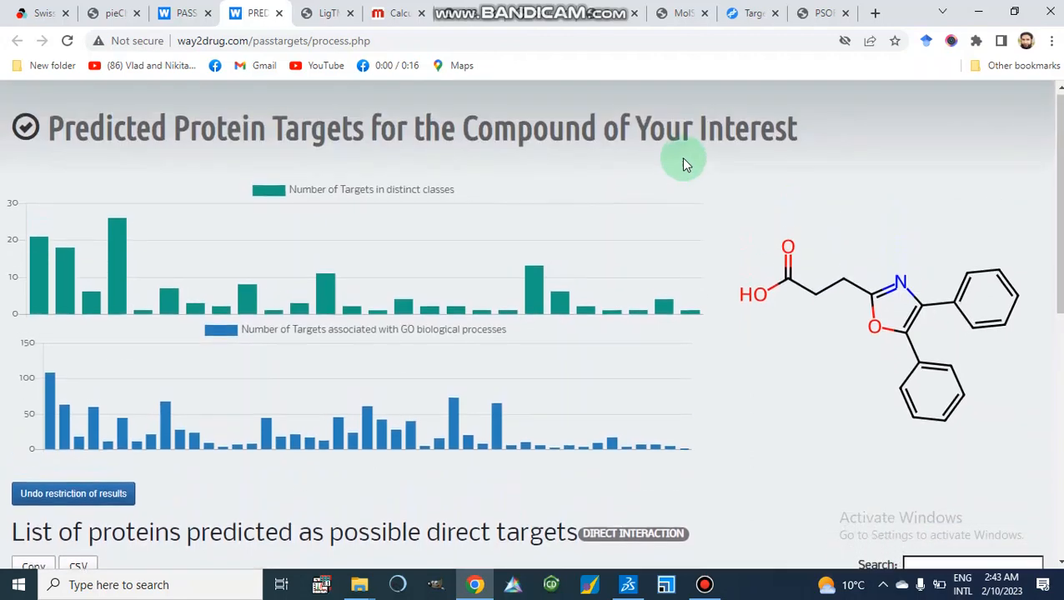
# Inspect the target class bar chart to see how many targets fall in each class.
pyautogui.moveTo(121, 263)
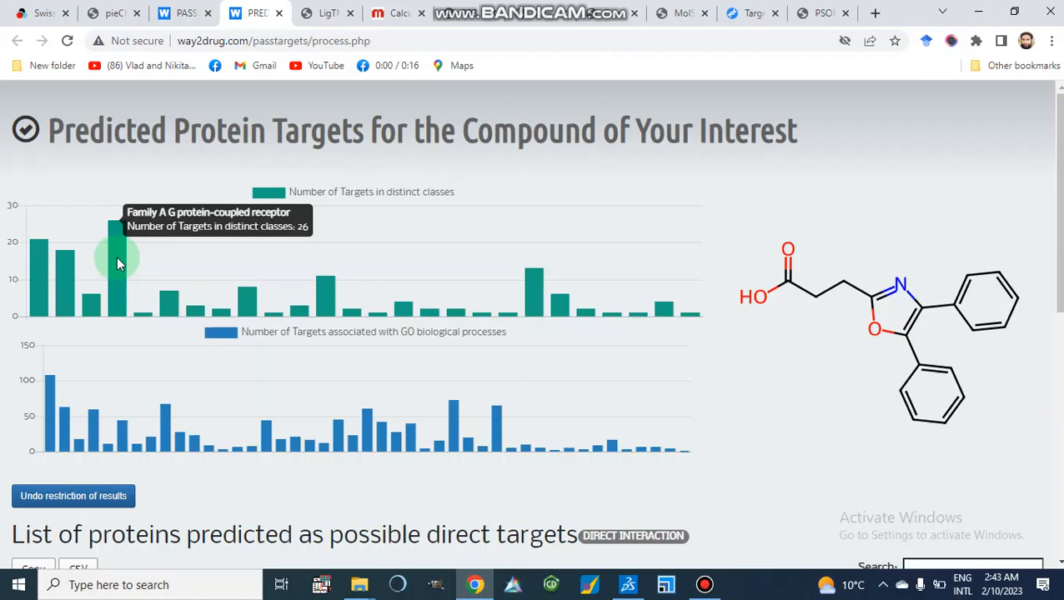
pyautogui.moveTo(40, 264)
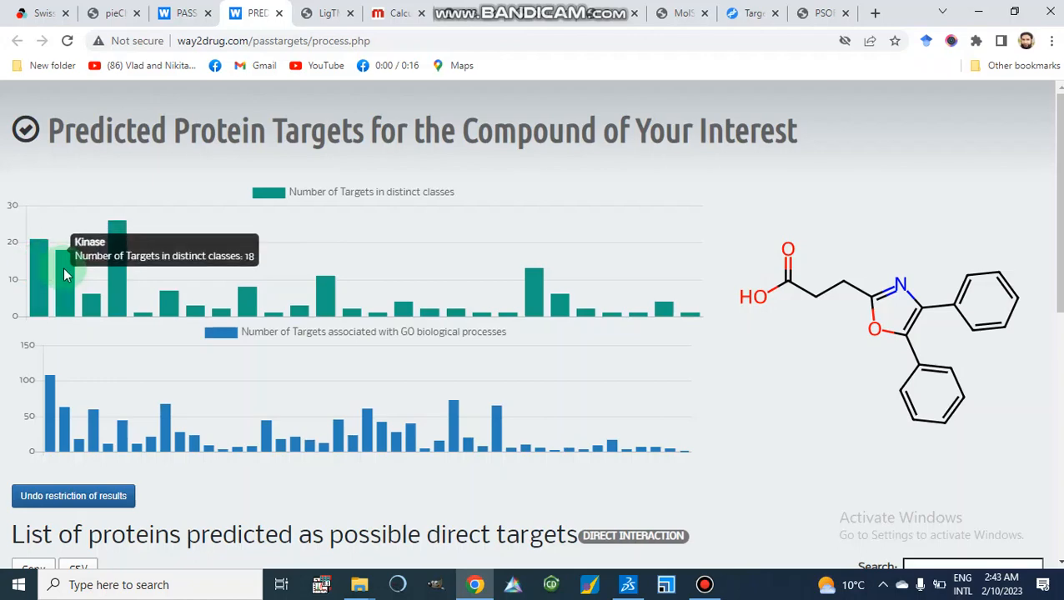
pyautogui.moveTo(92, 304)
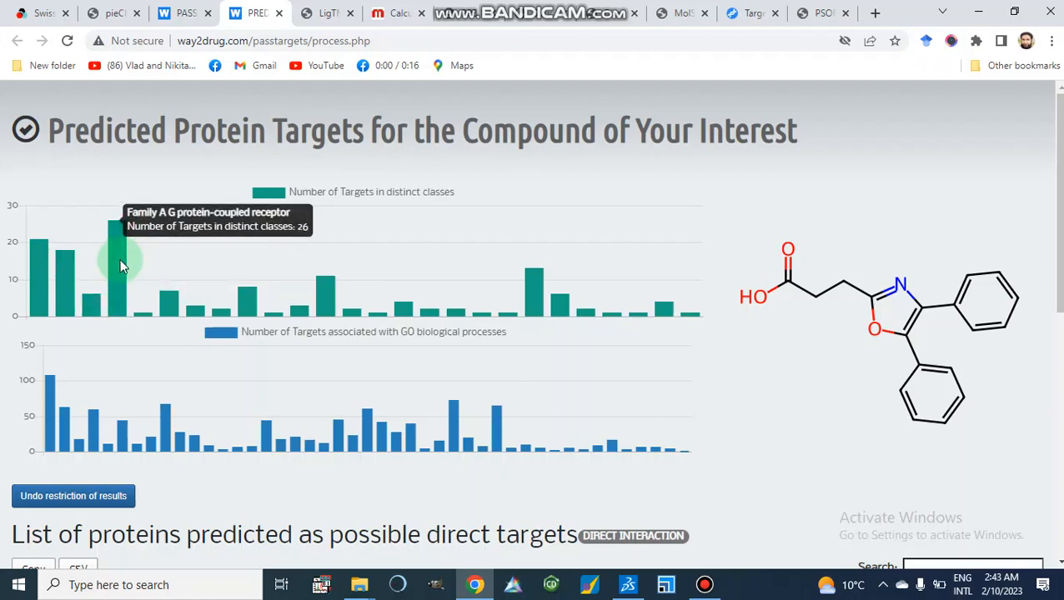
pyautogui.moveTo(173, 306)
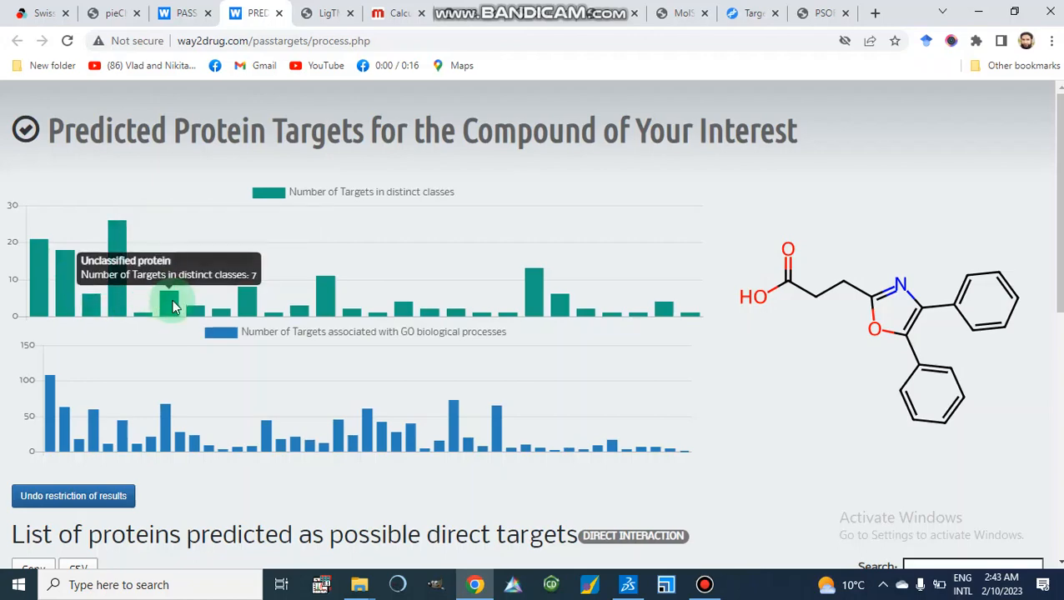
pyautogui.moveTo(334, 292)
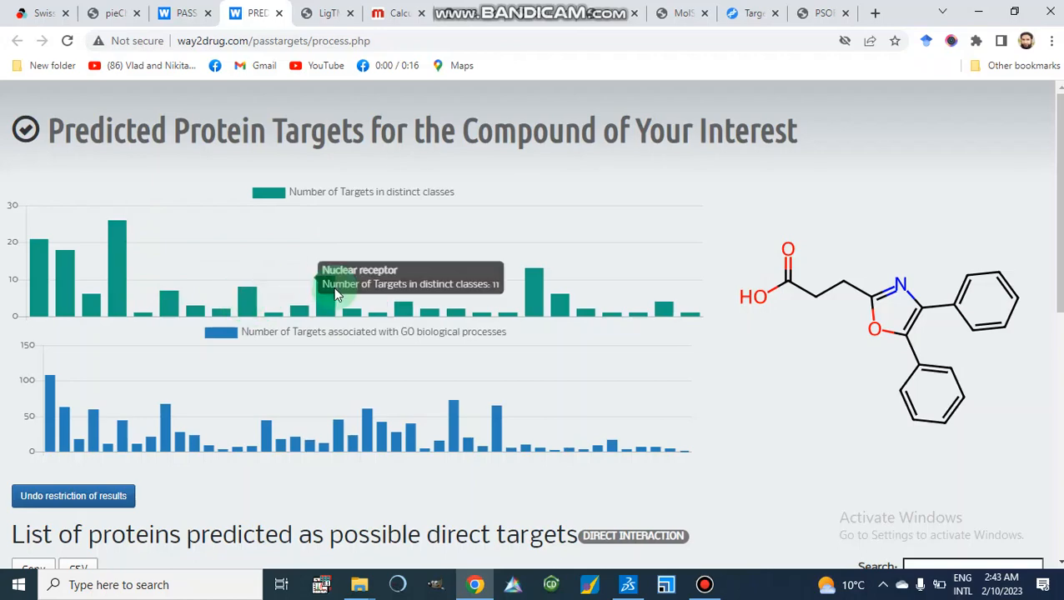
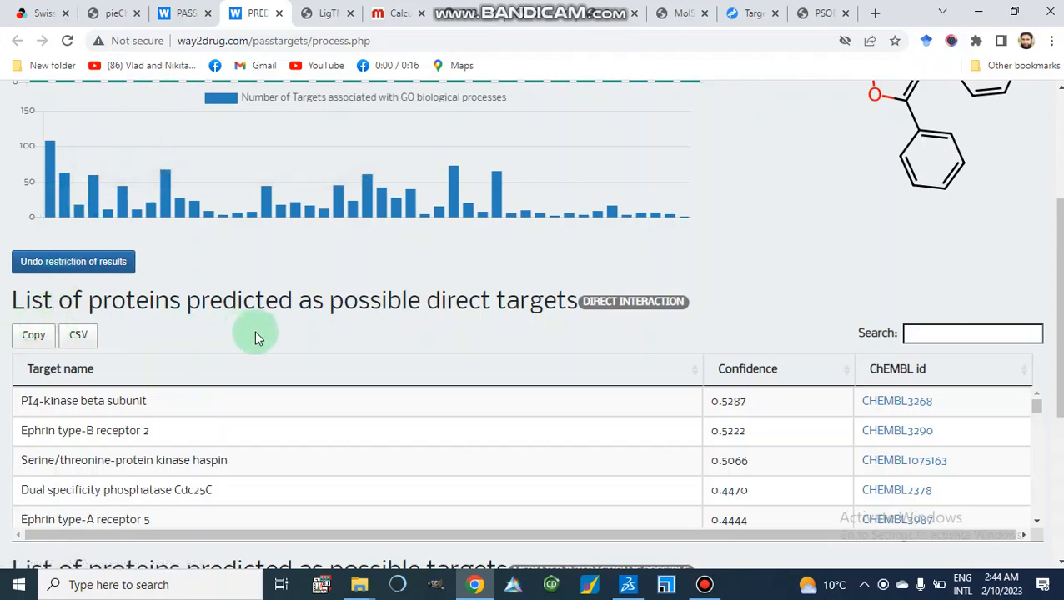
# Review the lists of proteins predicted as direct targets and as possible mediated-interaction targets with their confidence scores.
pyautogui.scroll(-3, 393, 321)
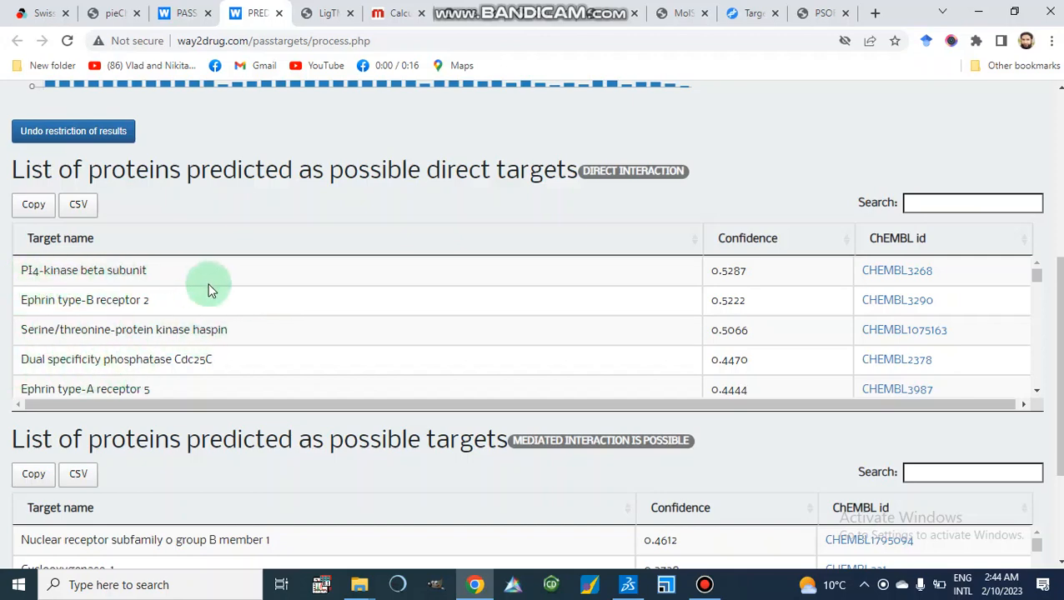
pyautogui.scroll(-6, 350, 341)
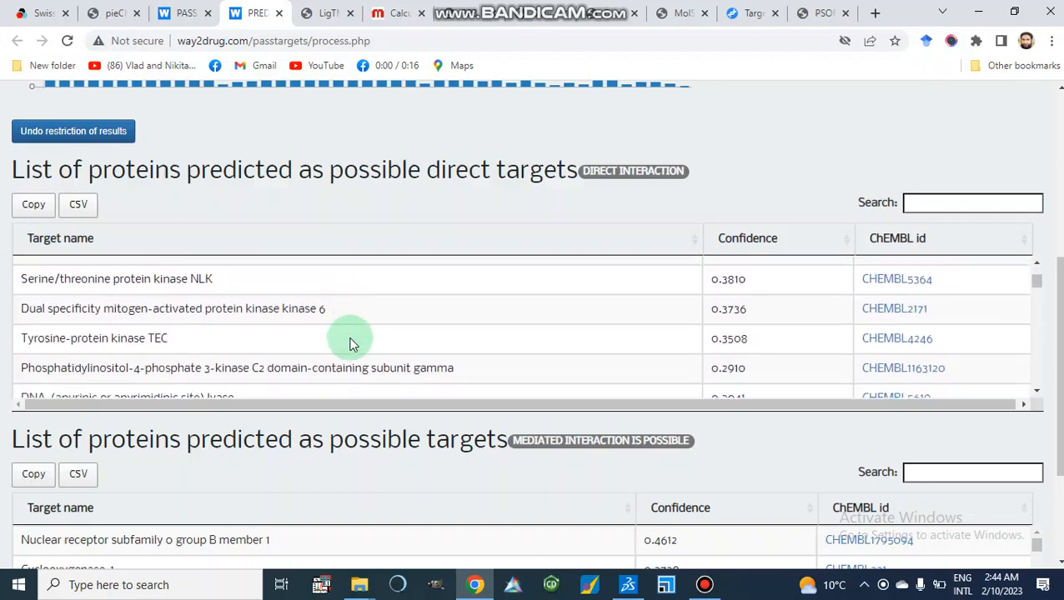
pyautogui.scroll(-3, 350, 341)
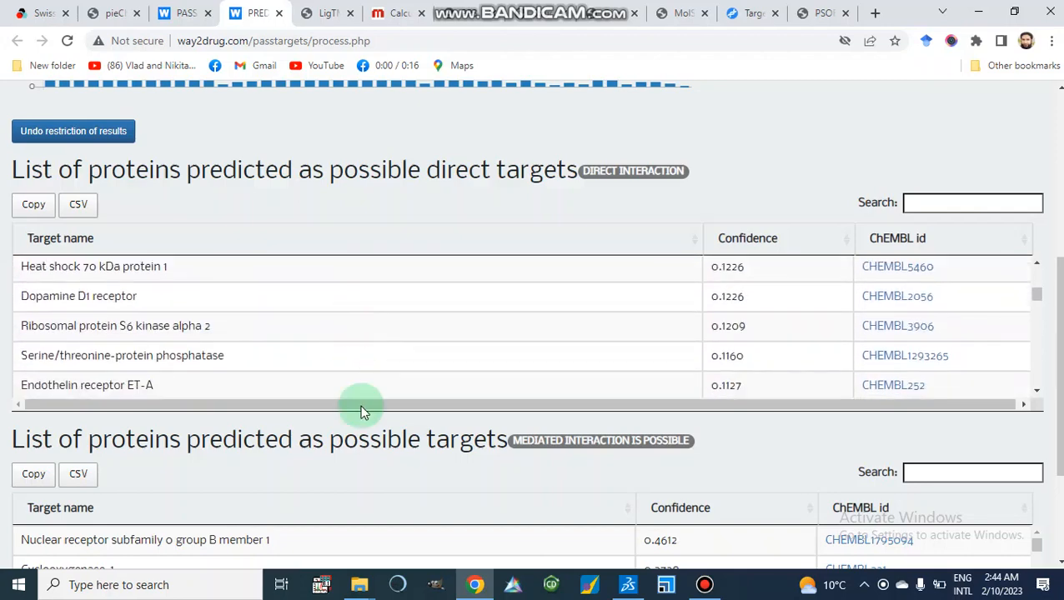
pyautogui.scroll(-2, 367, 431)
pyautogui.scroll(-1, 371, 432)
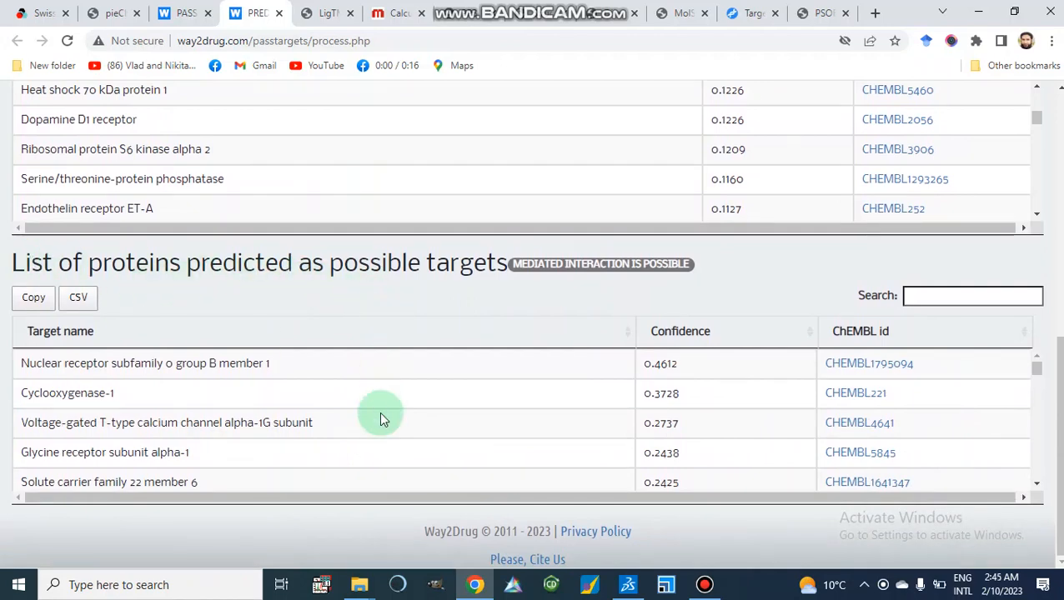
pyautogui.scroll(-1, 379, 413)
pyautogui.scroll(1, 379, 412)
pyautogui.scroll(-3, 379, 411)
pyautogui.scroll(3, 379, 411)
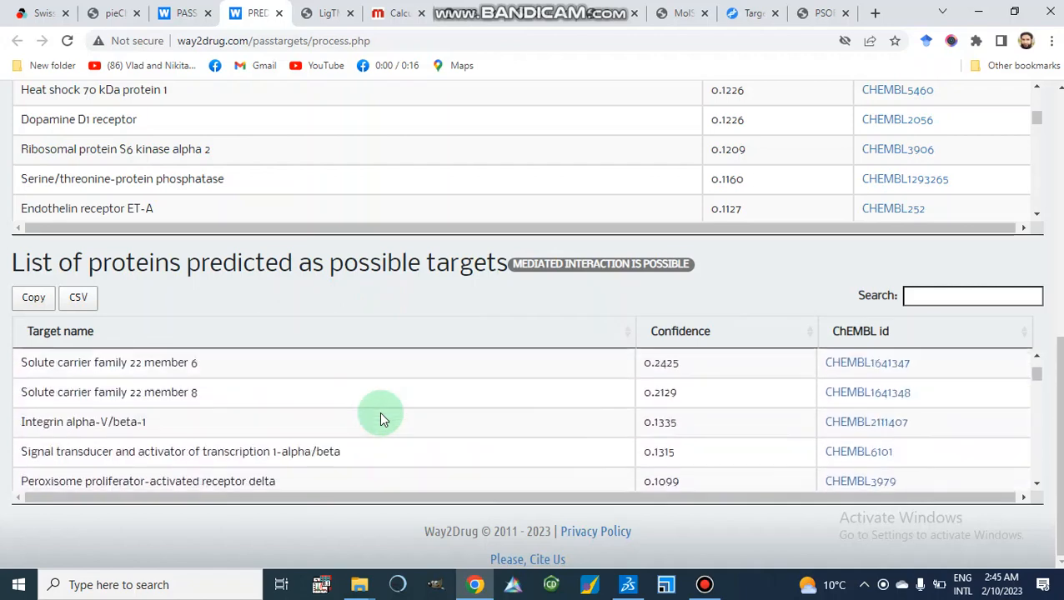
pyautogui.scroll(1, 379, 411)
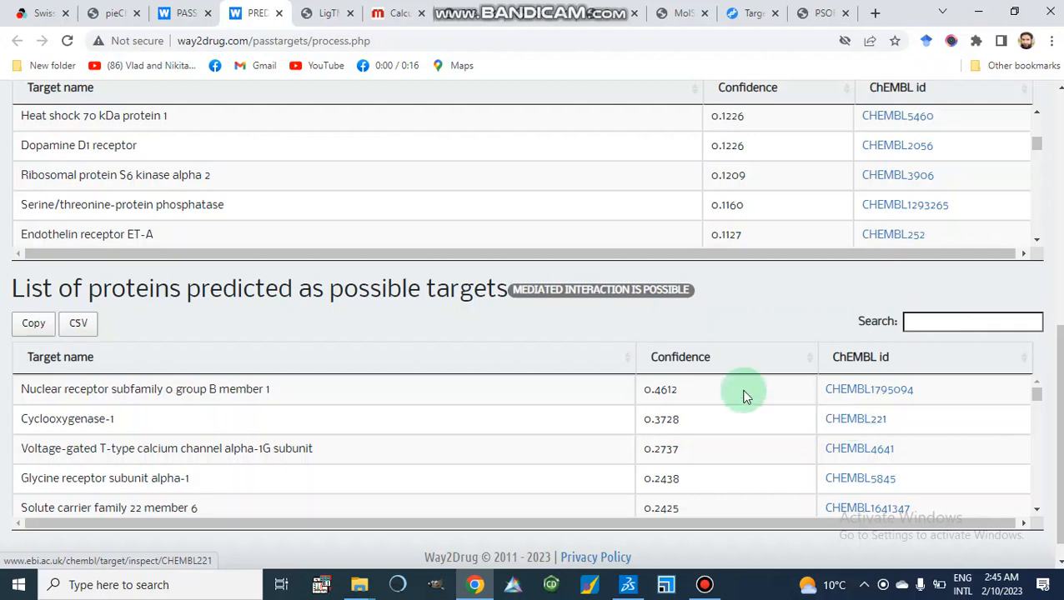
pyautogui.scroll(2, 714, 391)
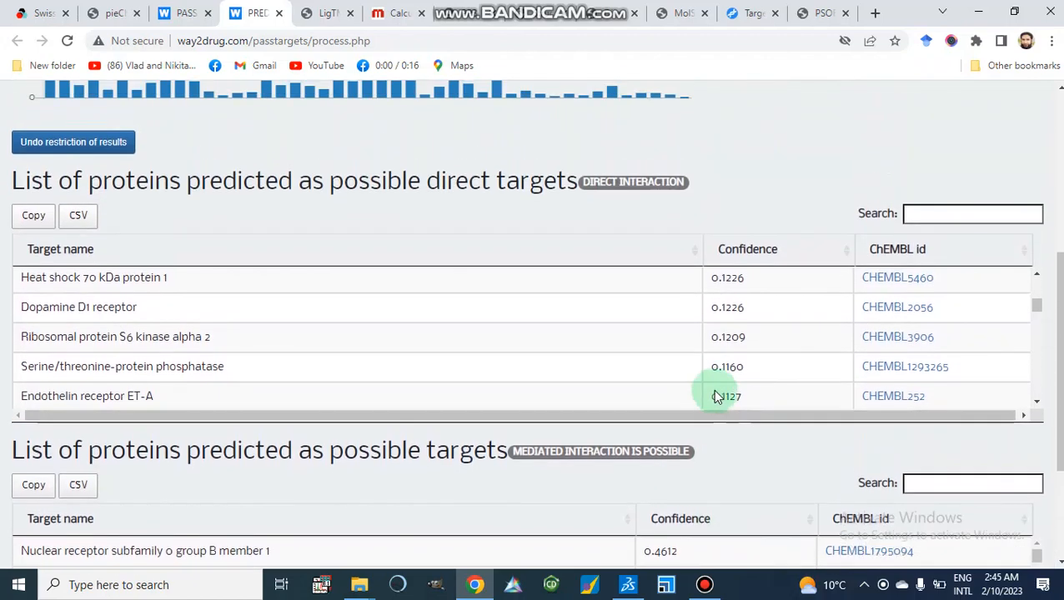
pyautogui.scroll(-3, 713, 392)
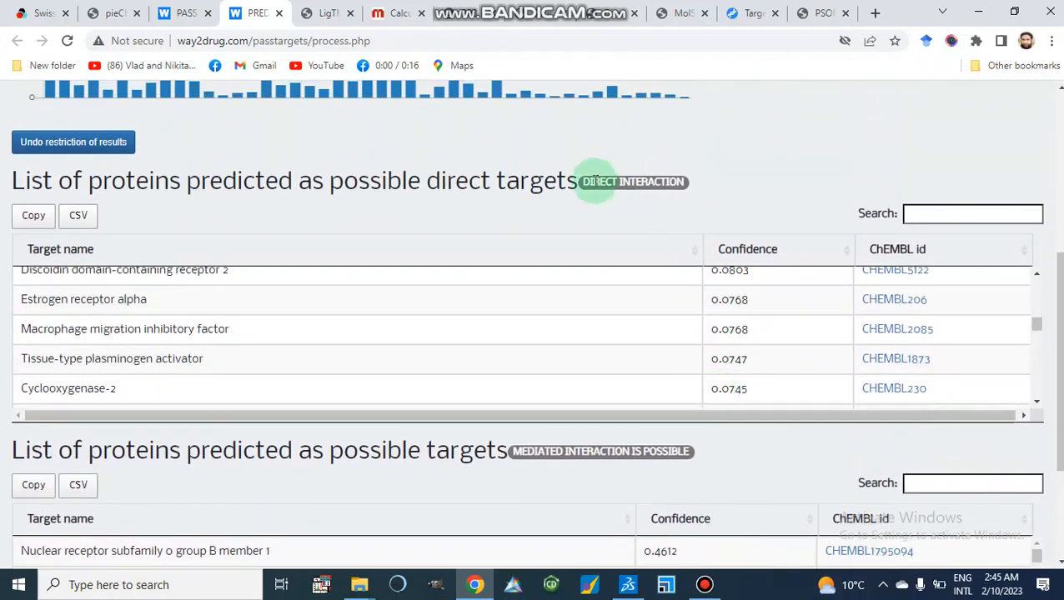
pyautogui.scroll(-3, 624, 220)
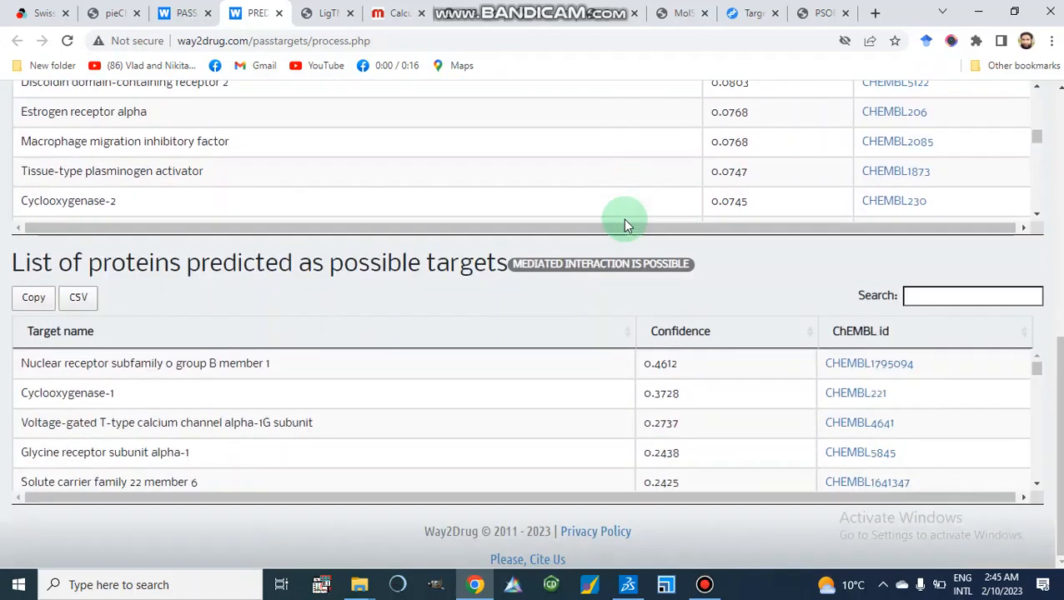
pyautogui.scroll(8, 625, 225)
pyautogui.scroll(1, 625, 223)
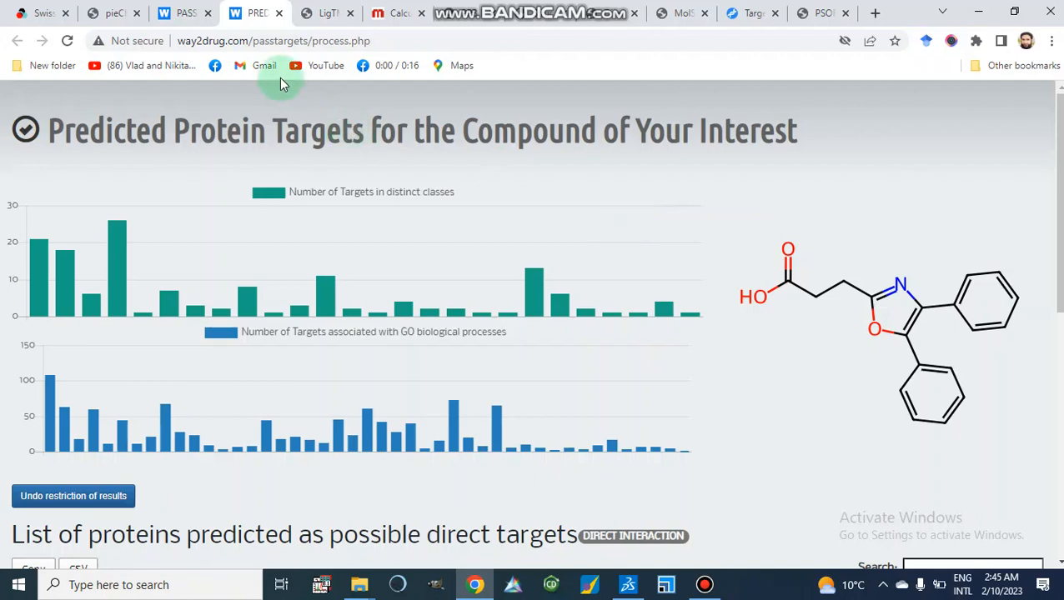
# Switch to the LigTMap tab and choose to draw the molecule instead of typing it.
pyautogui.click(326, 14)
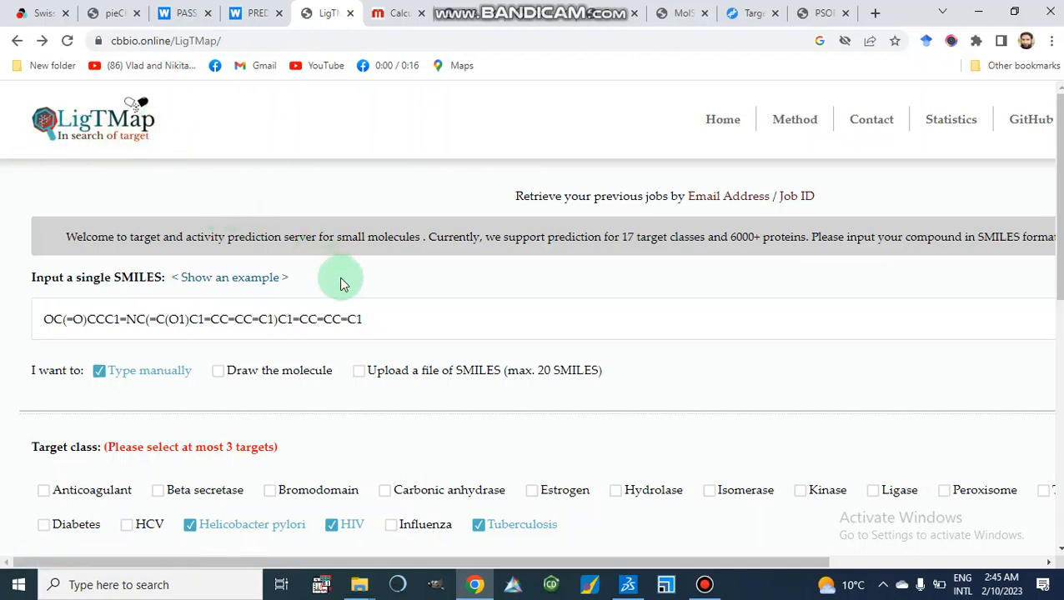
pyautogui.scroll(-2, 340, 276)
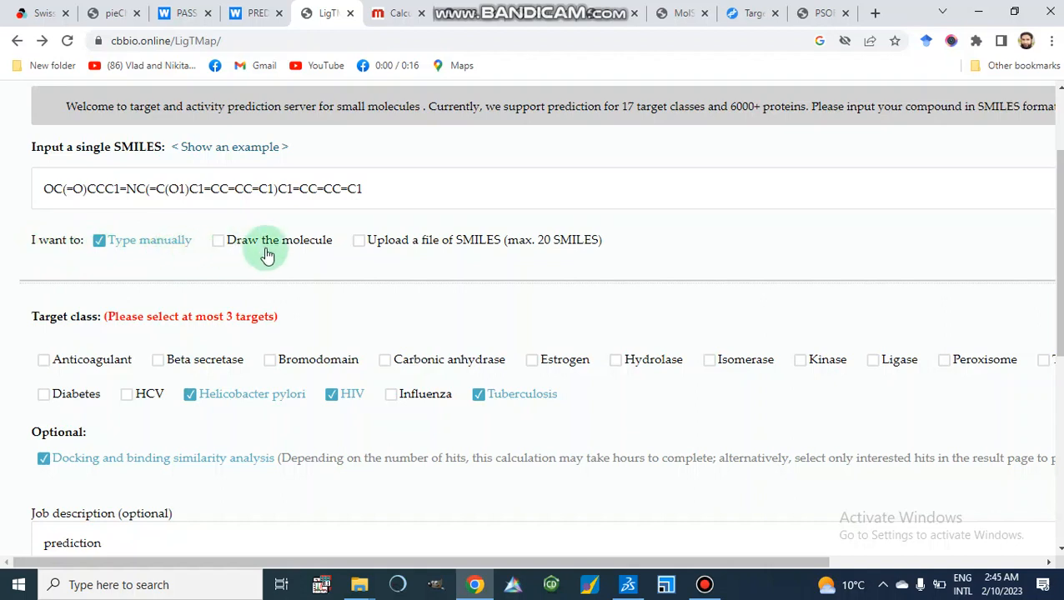
pyautogui.click(219, 241)
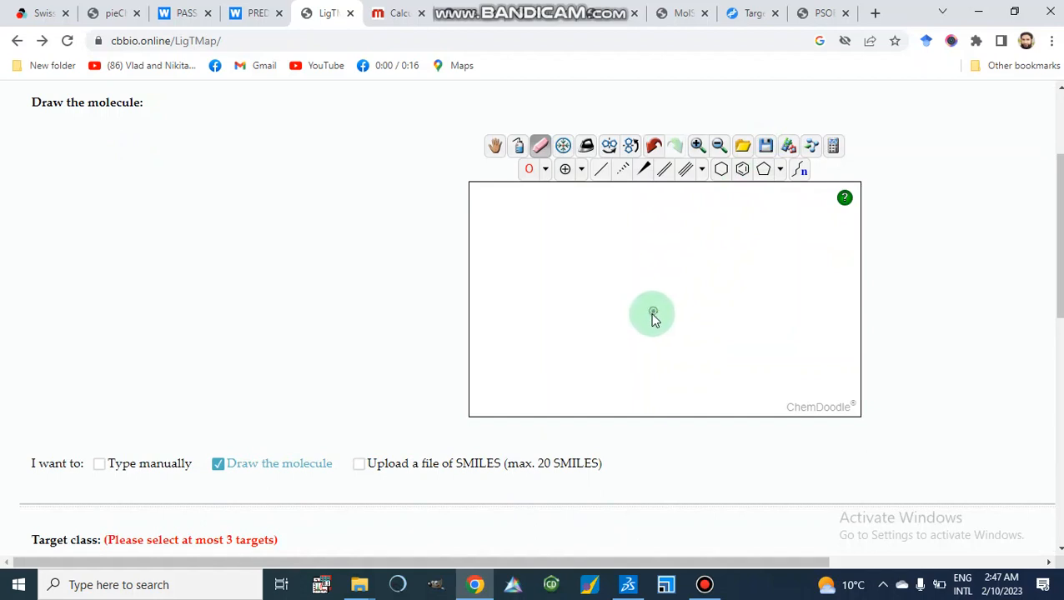
# Sketch a benzene ring with two substituent chains, one ending in bromine, on the drawing canvas.
pyautogui.click(741, 171)
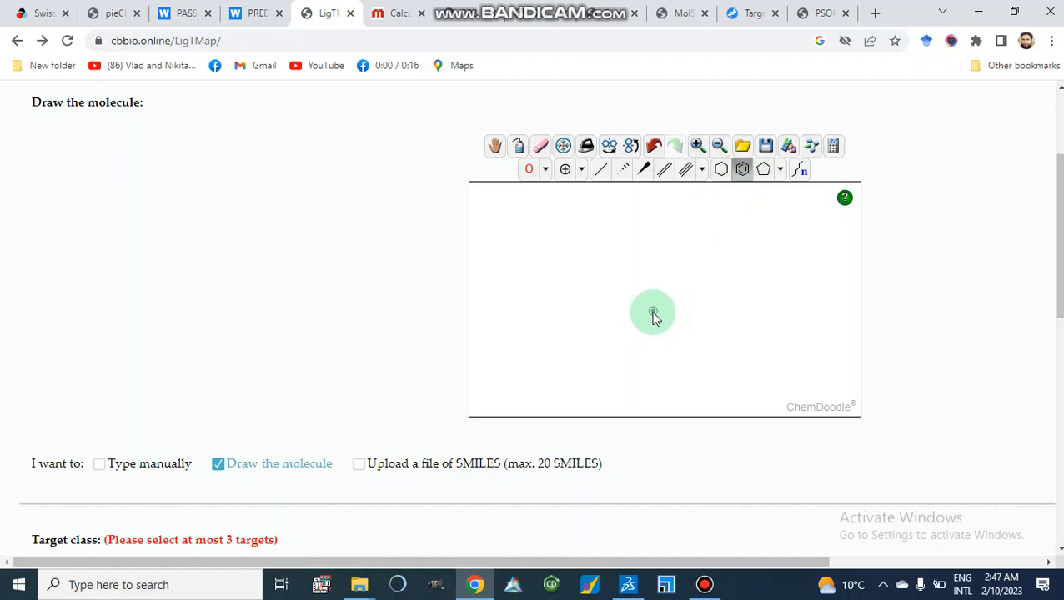
pyautogui.click(653, 315)
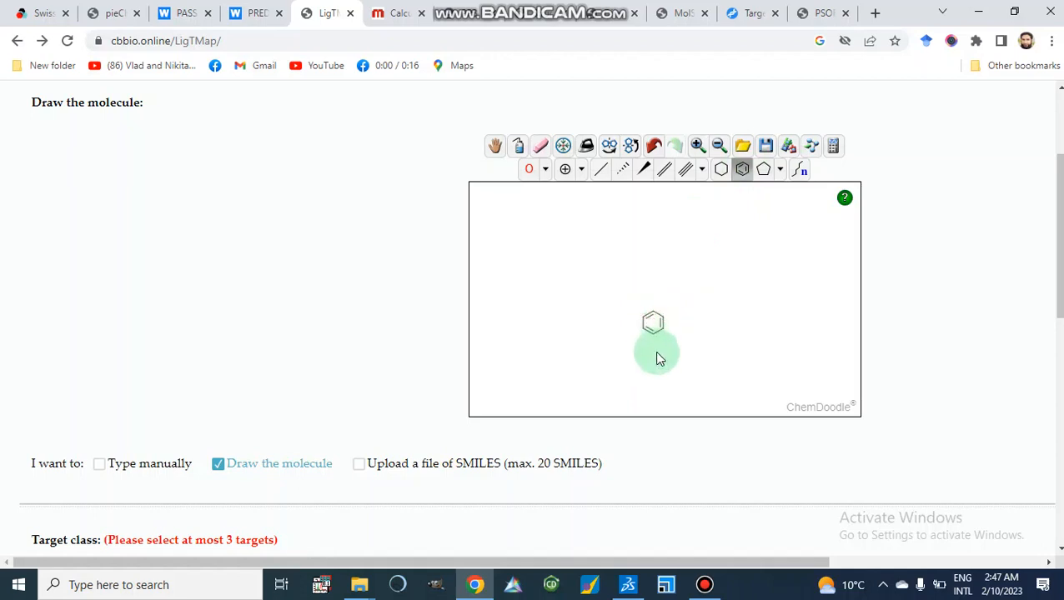
pyautogui.click(601, 170)
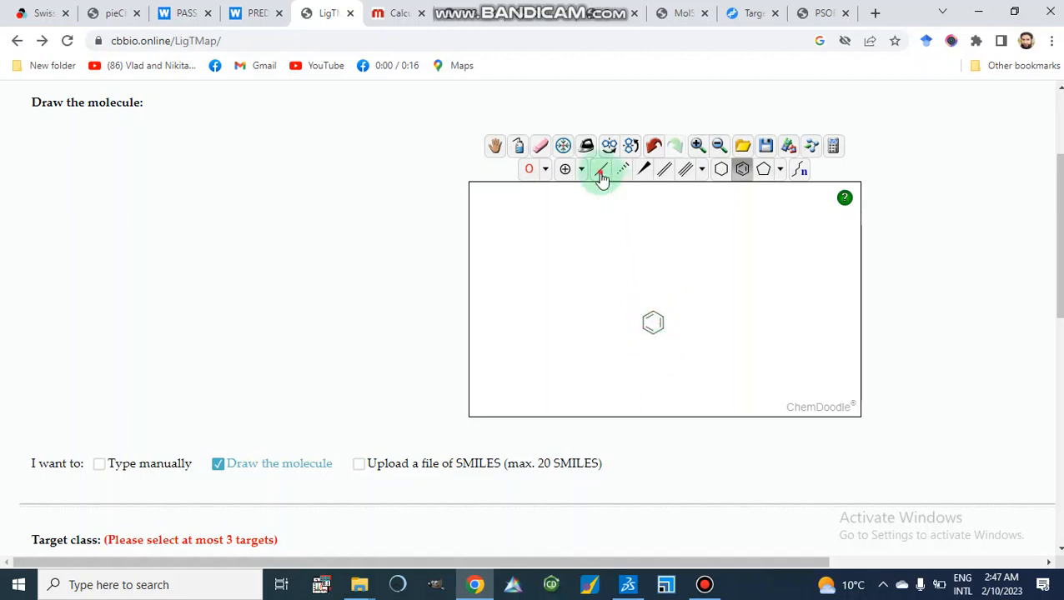
pyautogui.click(664, 322)
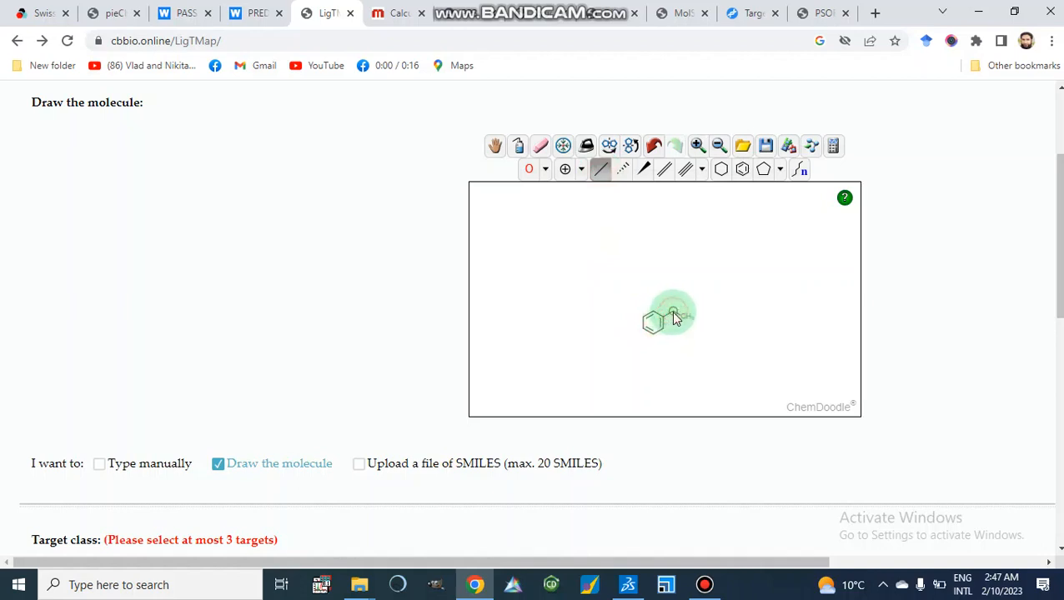
pyautogui.click(674, 315)
pyautogui.click(663, 169)
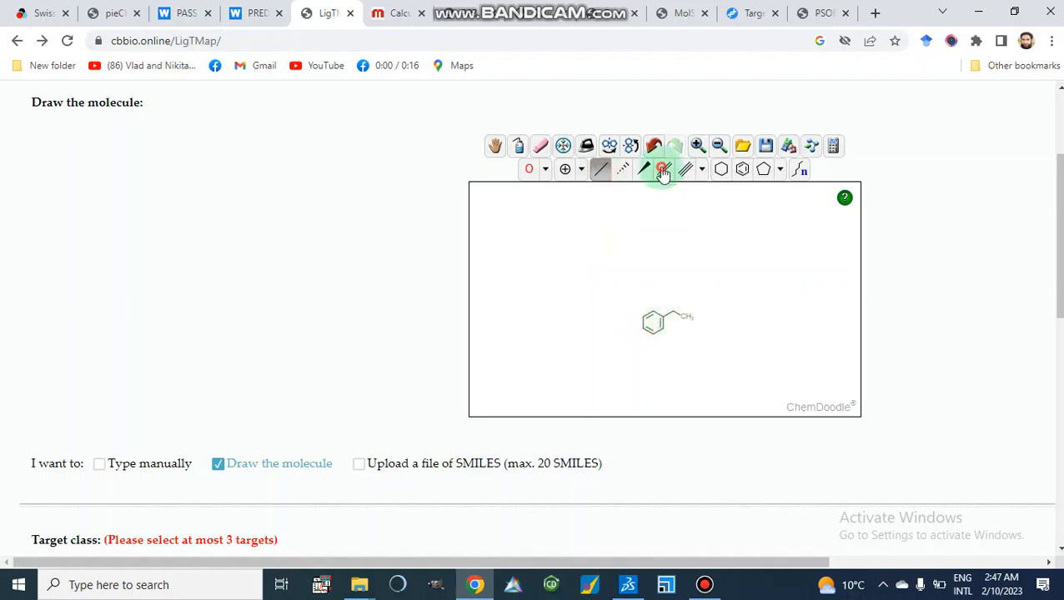
pyautogui.click(654, 336)
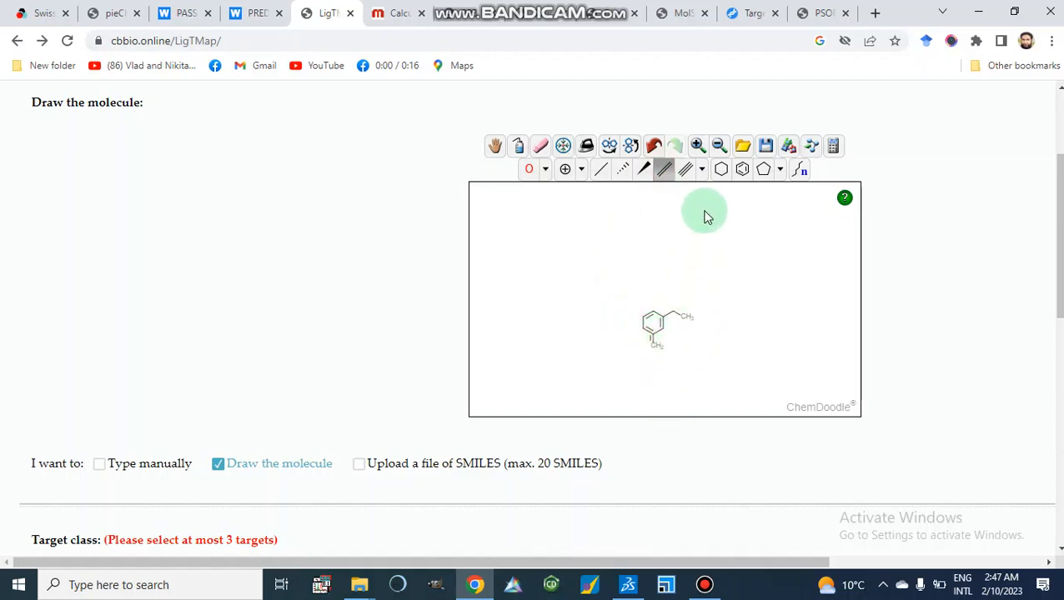
pyautogui.click(545, 169)
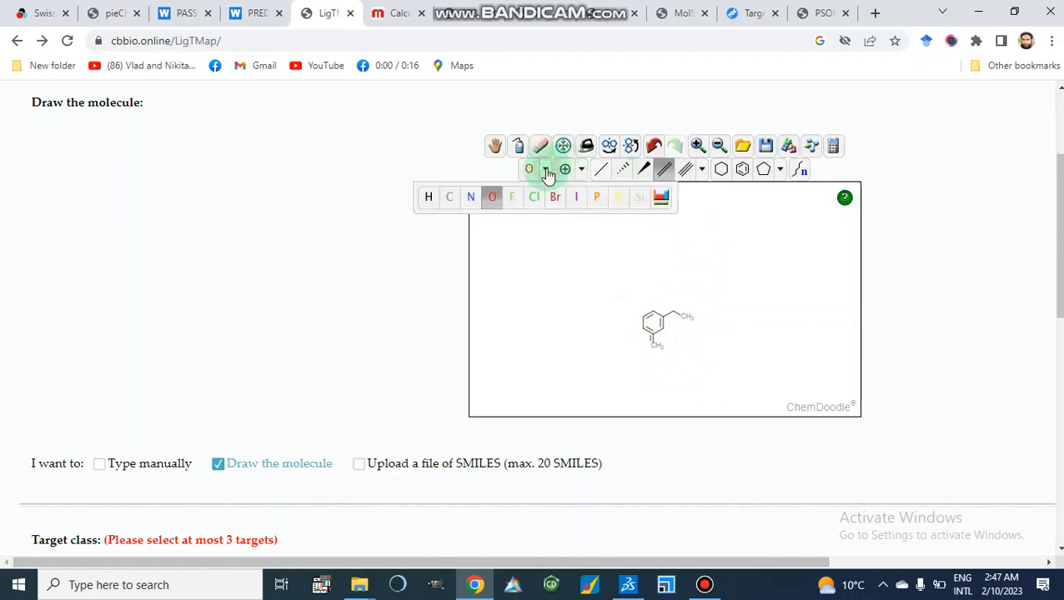
pyautogui.click(555, 199)
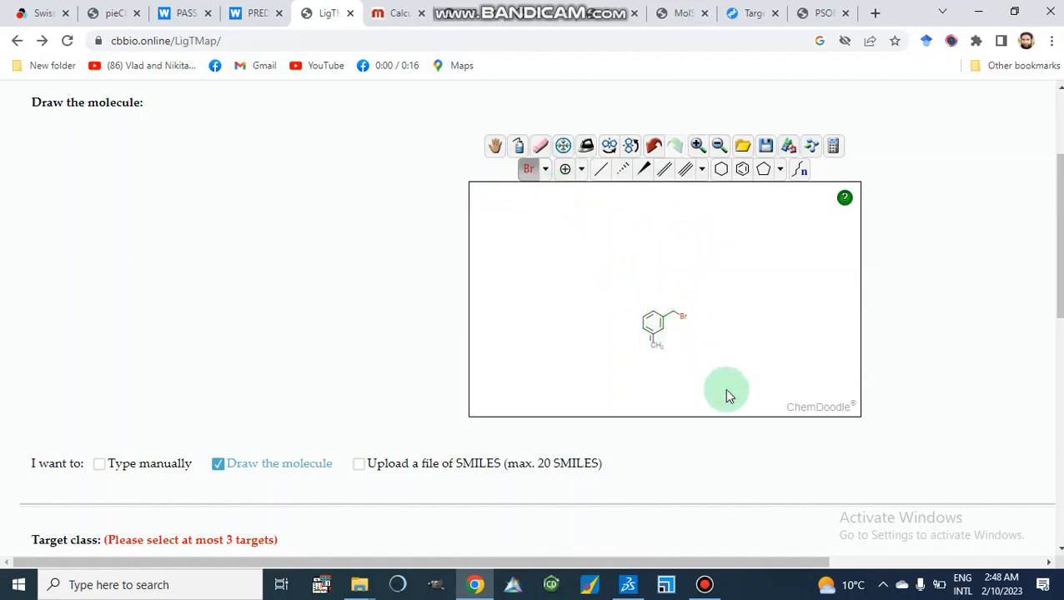
pyautogui.scroll(15, 724, 389)
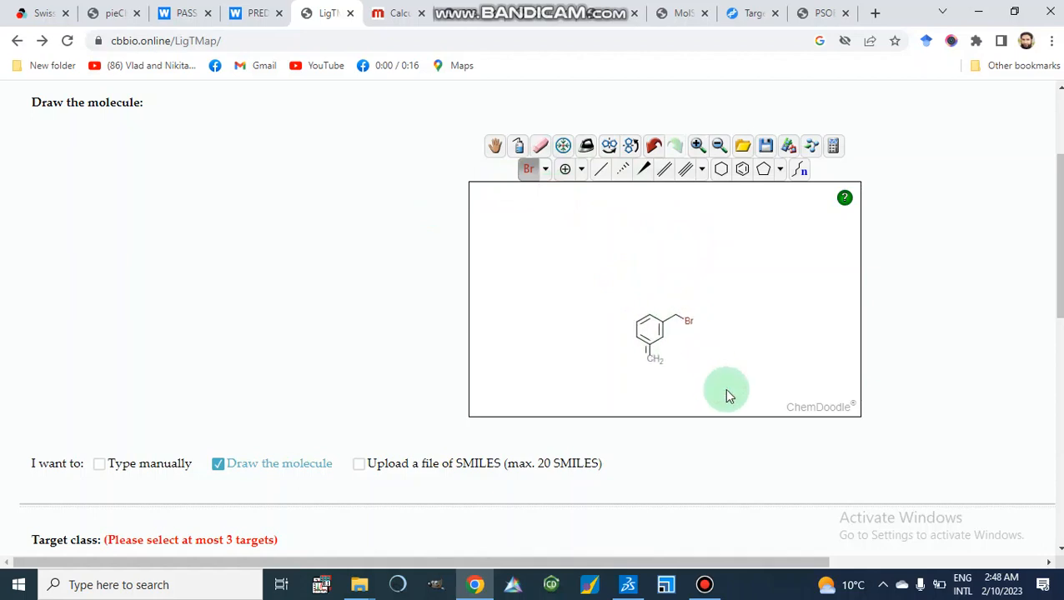
pyautogui.scroll(6, 726, 395)
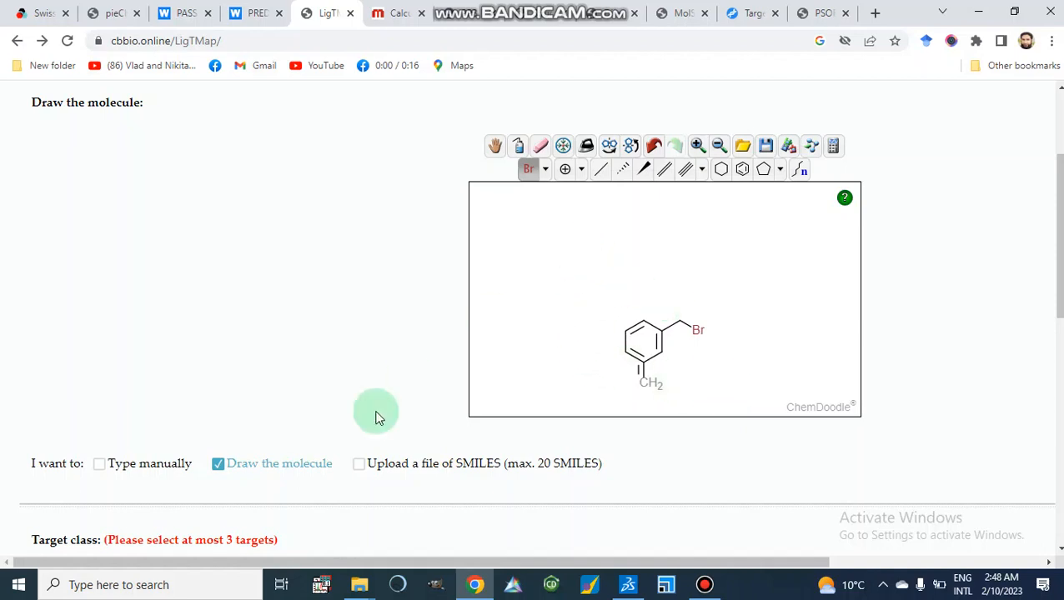
# Switch back to manual input and paste the compound's SMILES into the input field.
pyautogui.click(100, 464)
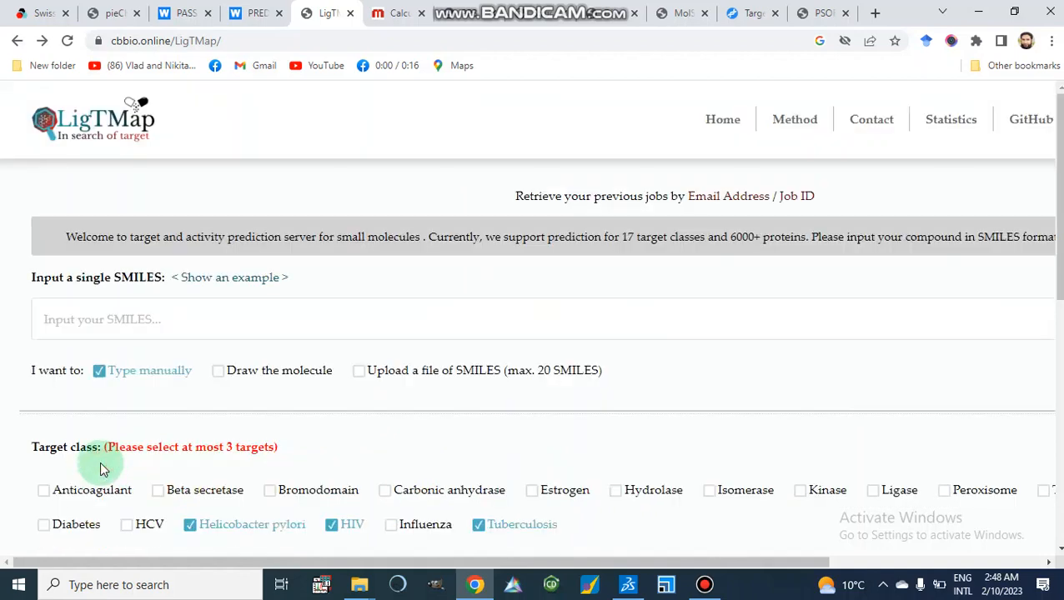
pyautogui.click(104, 322)
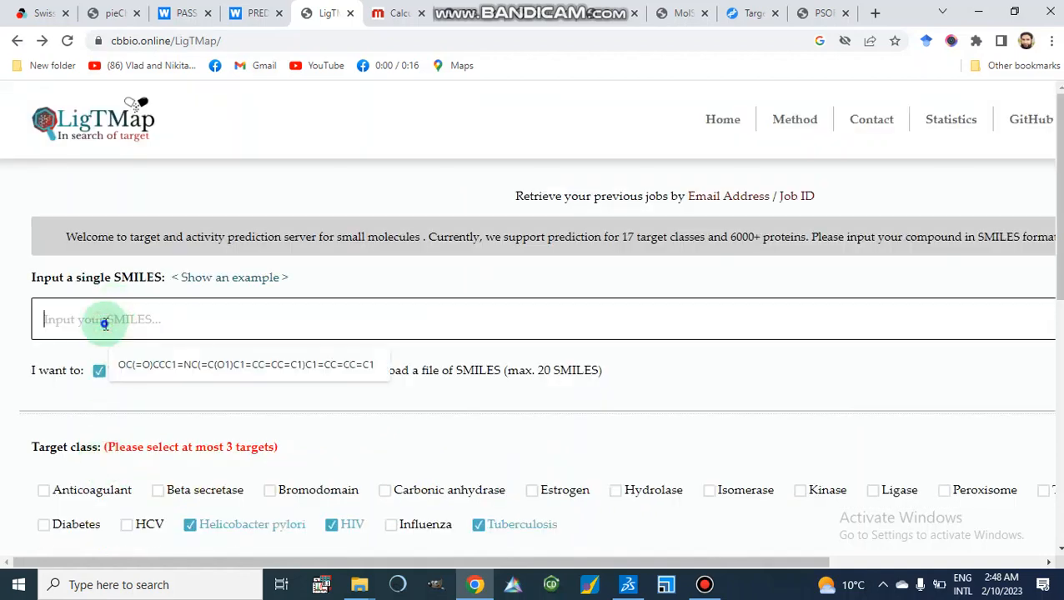
pyautogui.rightClick(104, 329)
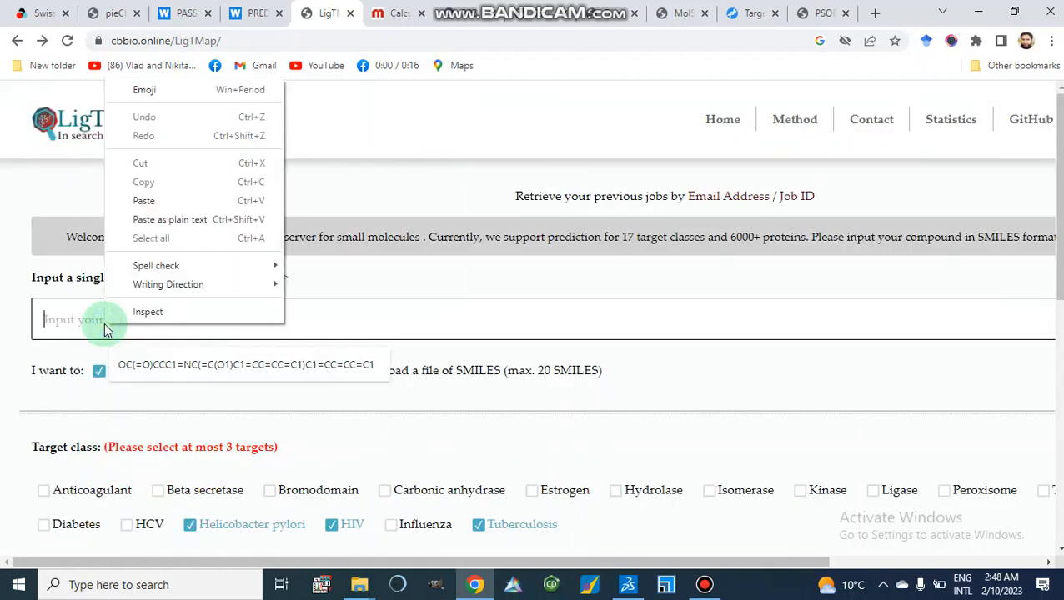
pyautogui.click(143, 200)
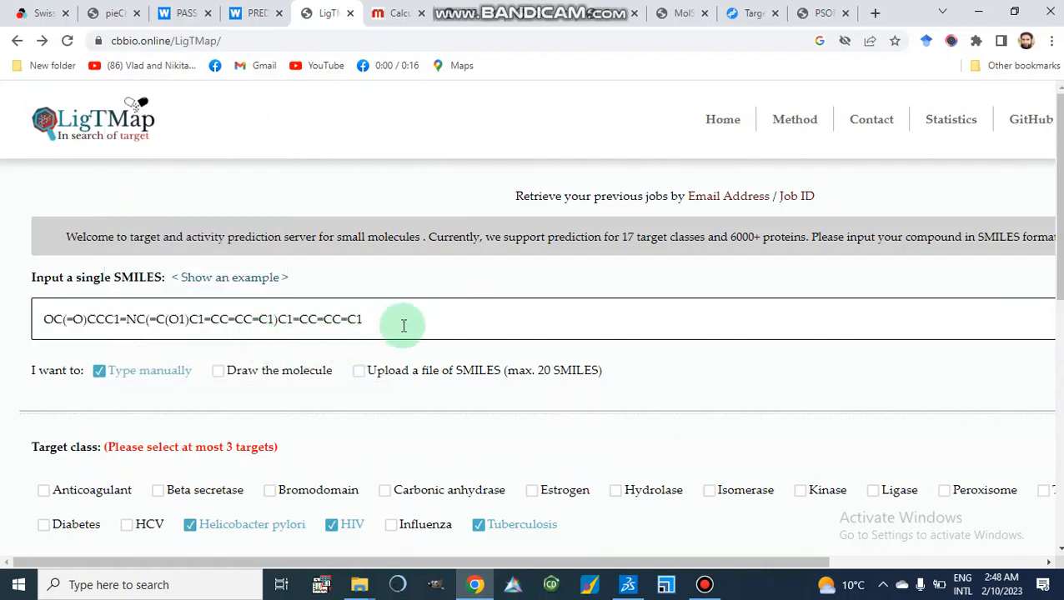
pyautogui.scroll(-2, 404, 325)
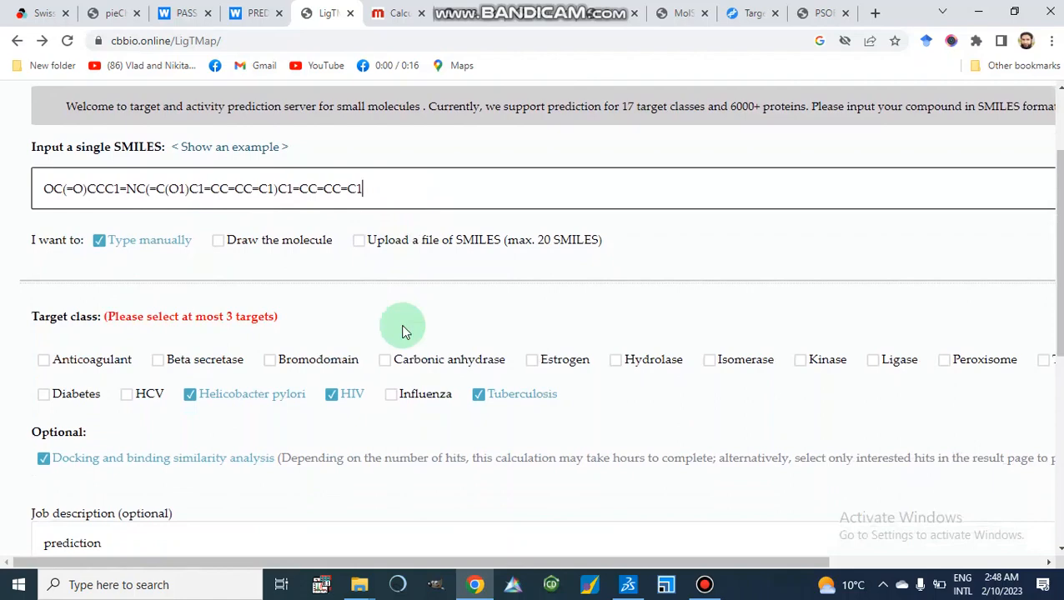
pyautogui.scroll(-1, 285, 302)
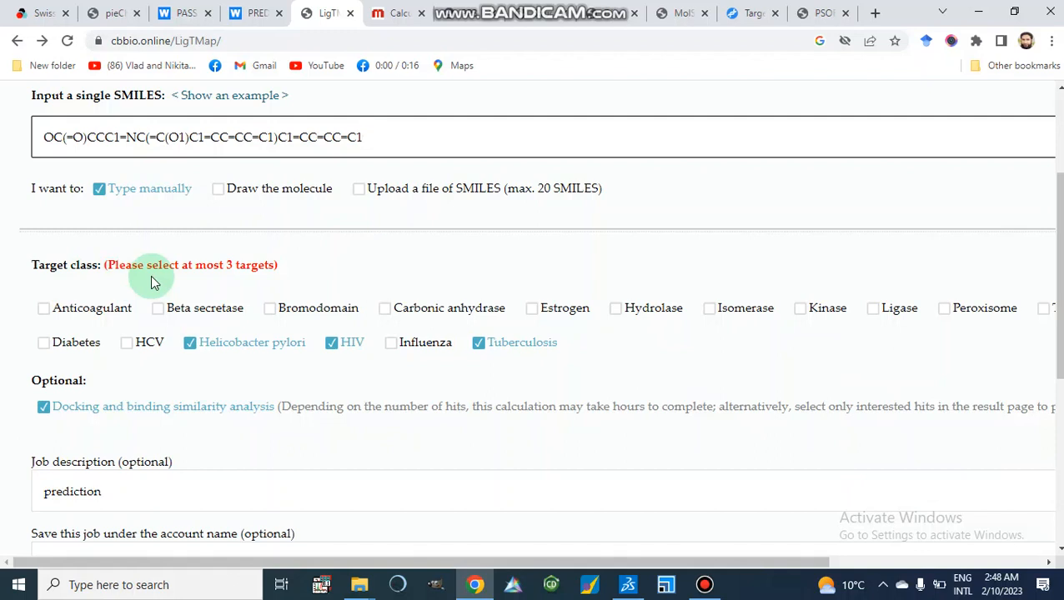
pyautogui.click(191, 345)
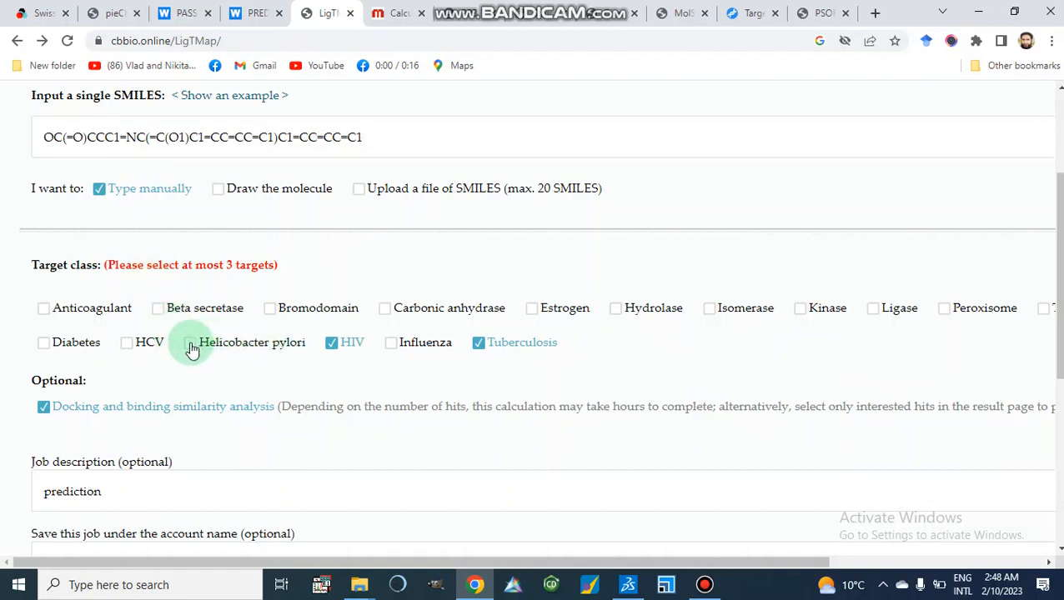
pyautogui.click(191, 347)
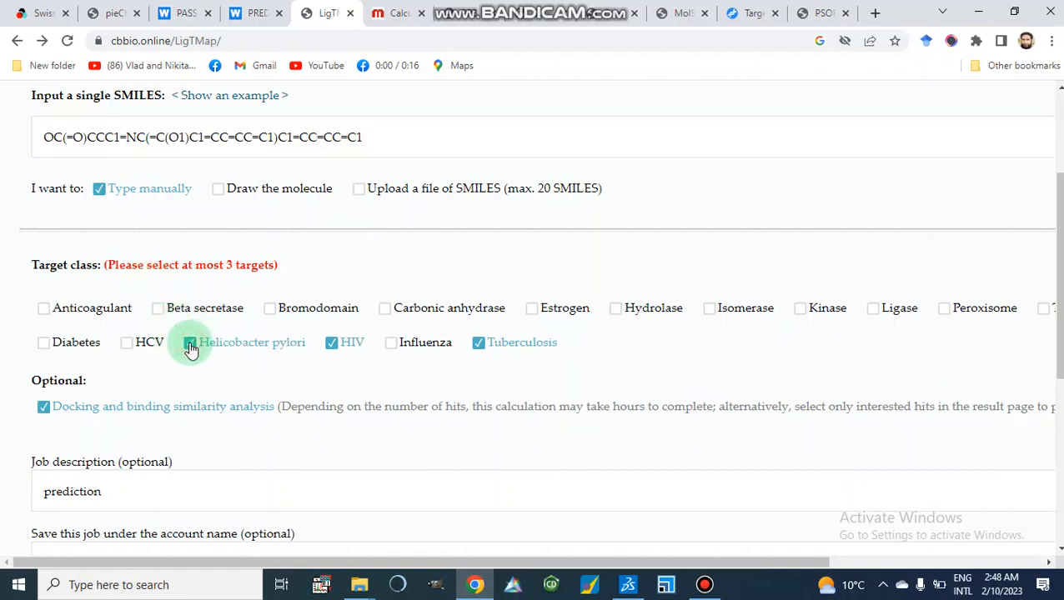
pyautogui.click(480, 349)
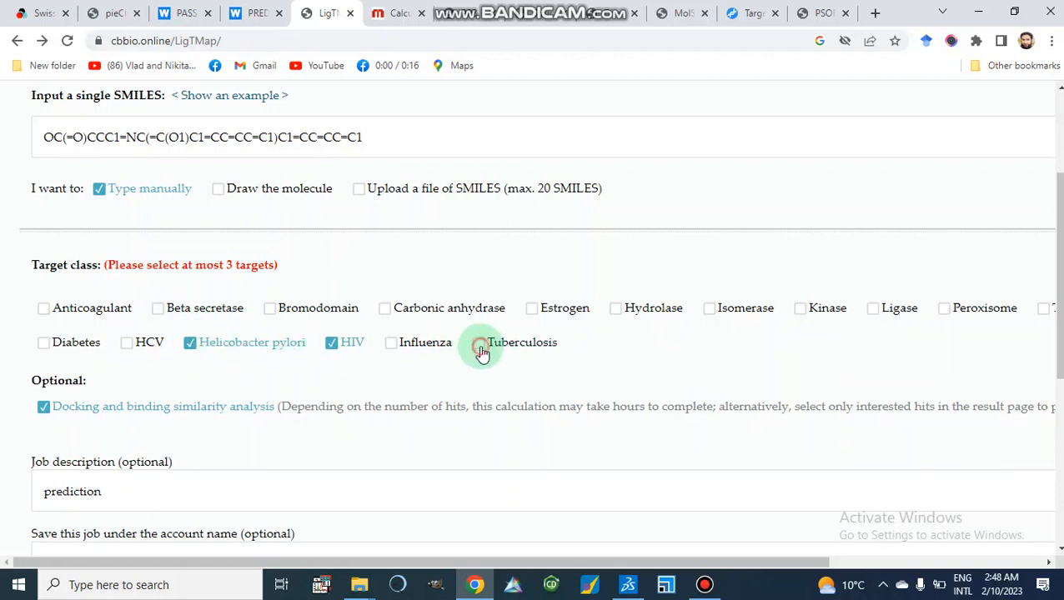
pyautogui.click(478, 352)
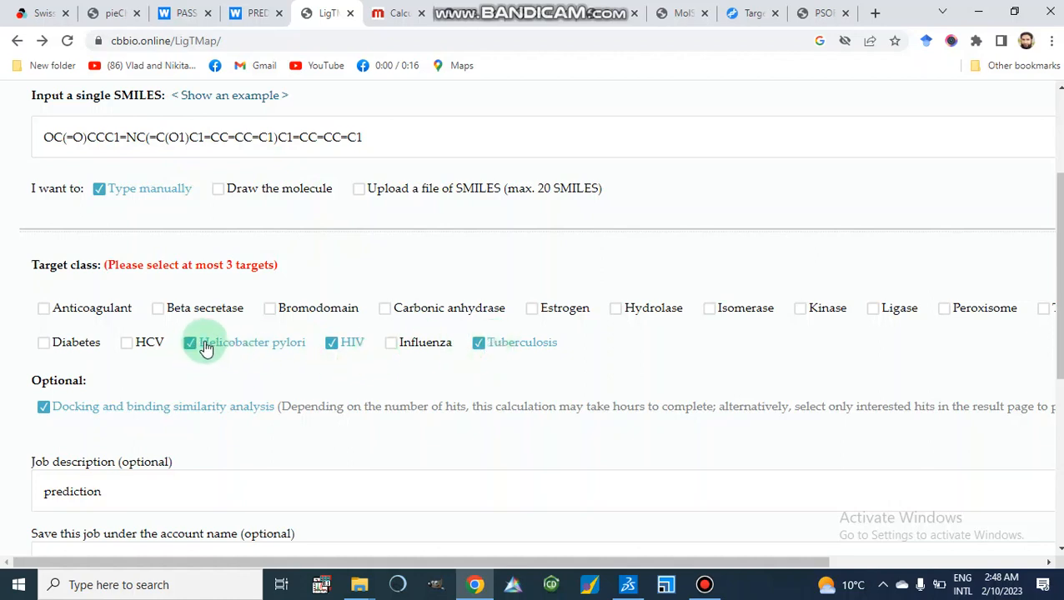
# Change the target classes by deselecting HIV and selecting HCV.
pyautogui.click(331, 343)
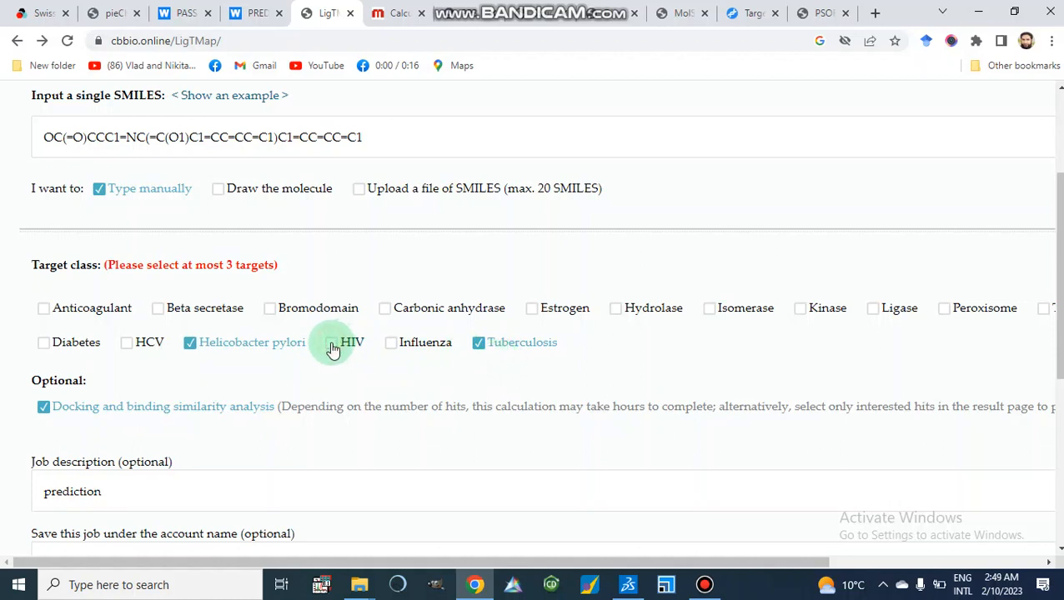
pyautogui.click(127, 344)
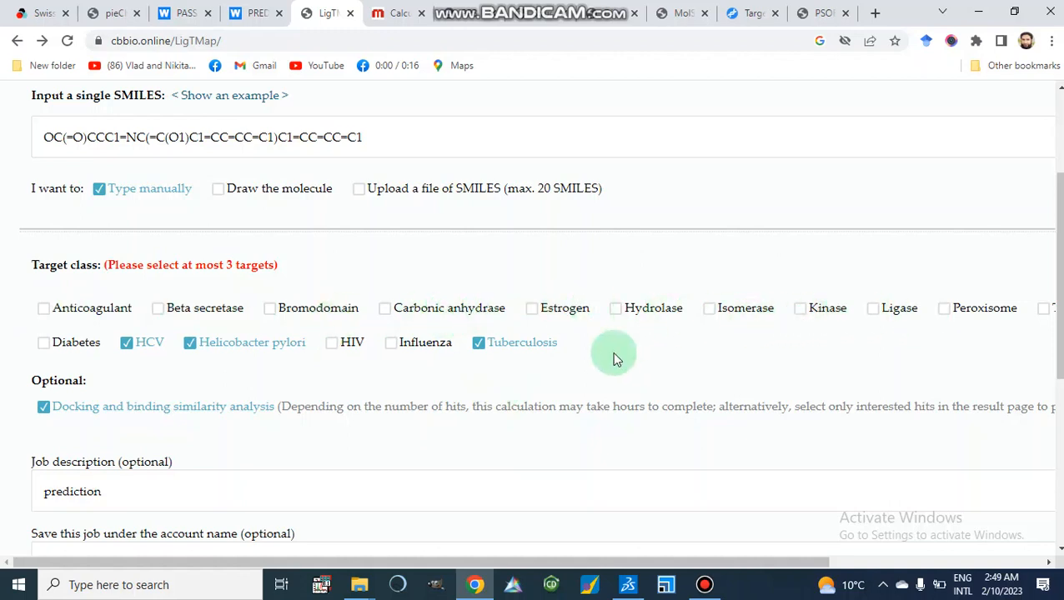
# Confirm the reCAPTCHA and submit the LigTMap prediction job.
pyautogui.scroll(-1, 612, 357)
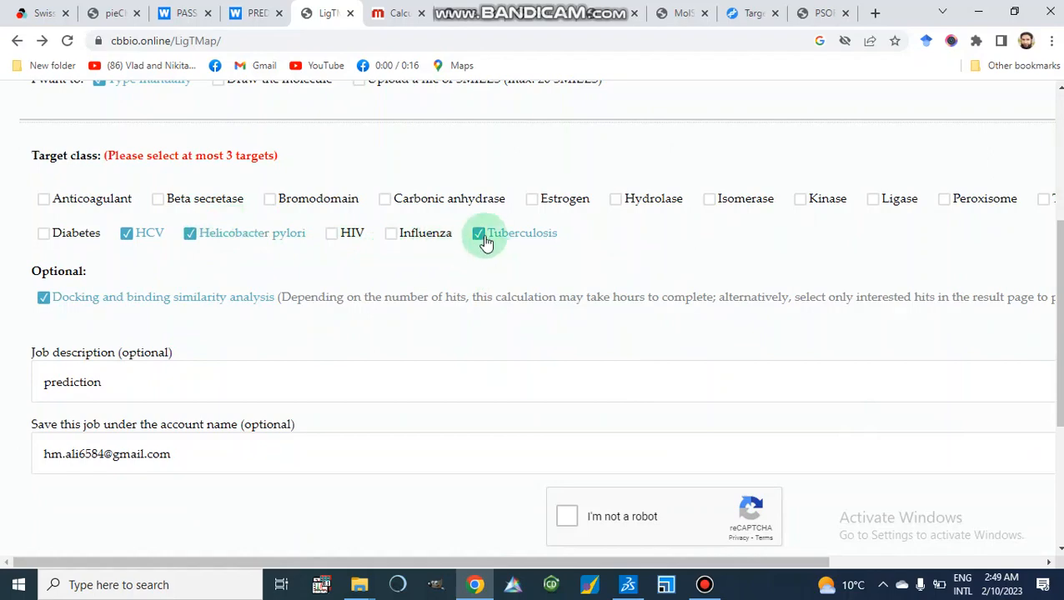
pyautogui.scroll(1, 486, 241)
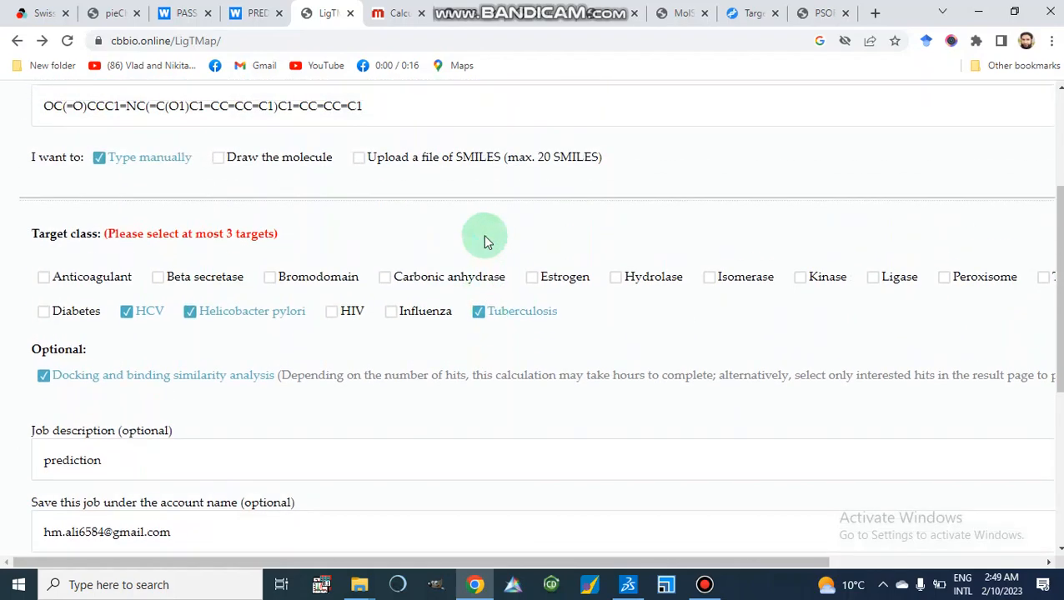
pyautogui.scroll(1, 486, 240)
pyautogui.scroll(-2, 486, 240)
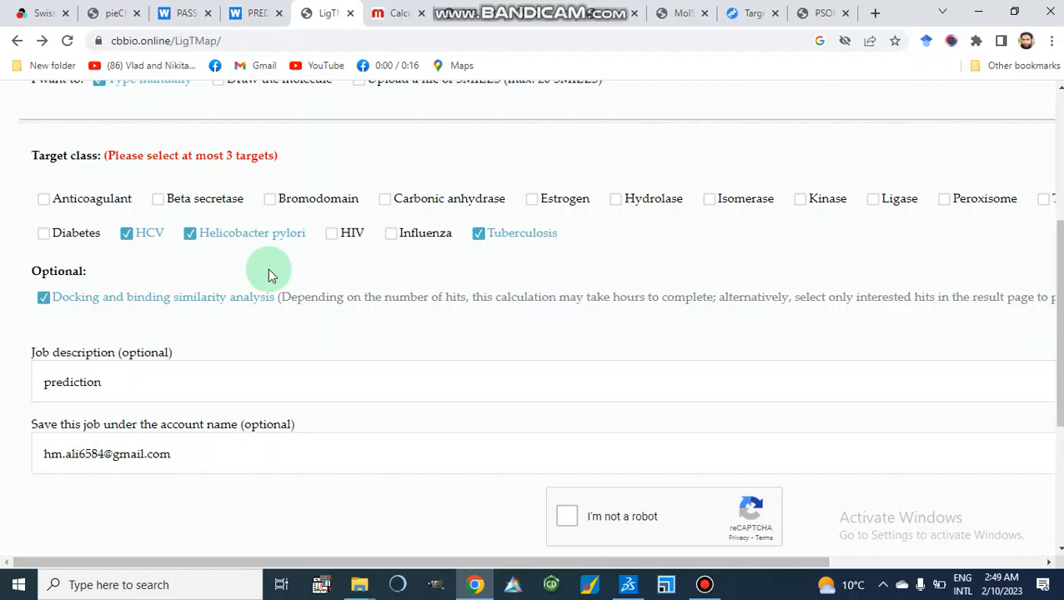
pyautogui.scroll(-1, 267, 273)
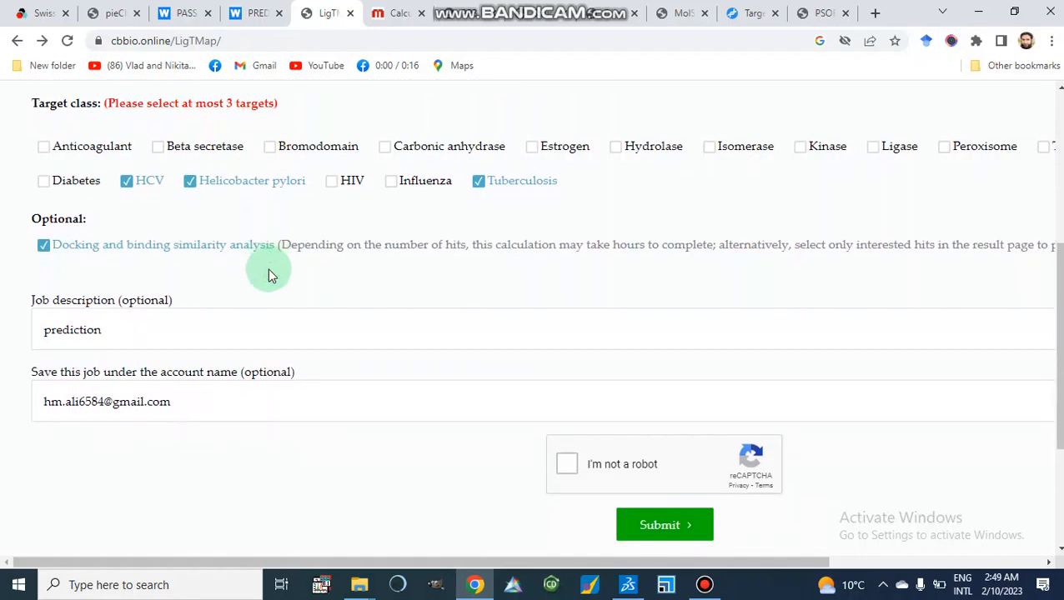
pyautogui.scroll(-3, 235, 321)
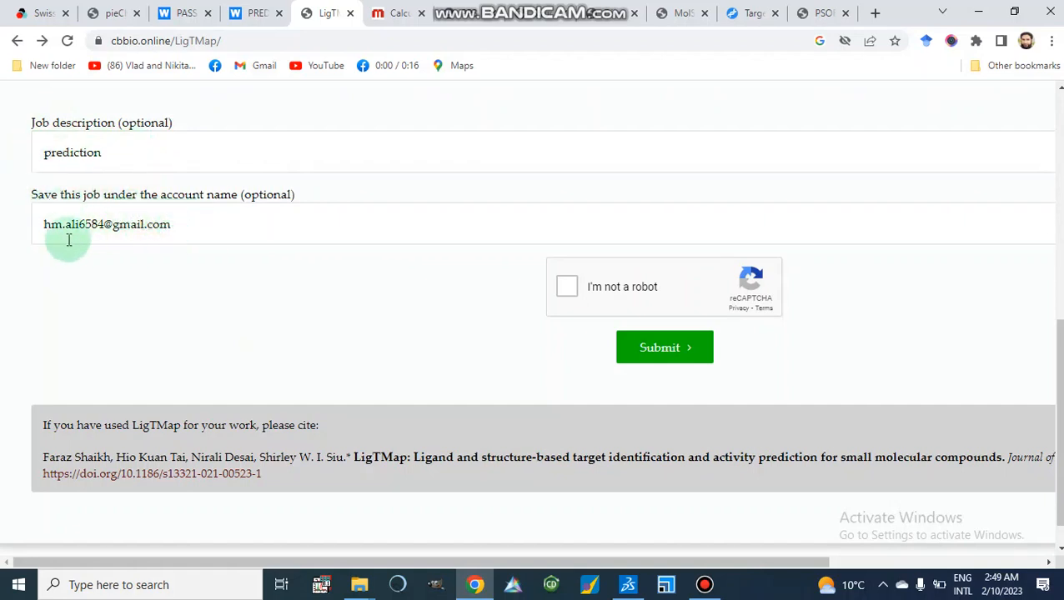
pyautogui.click(570, 292)
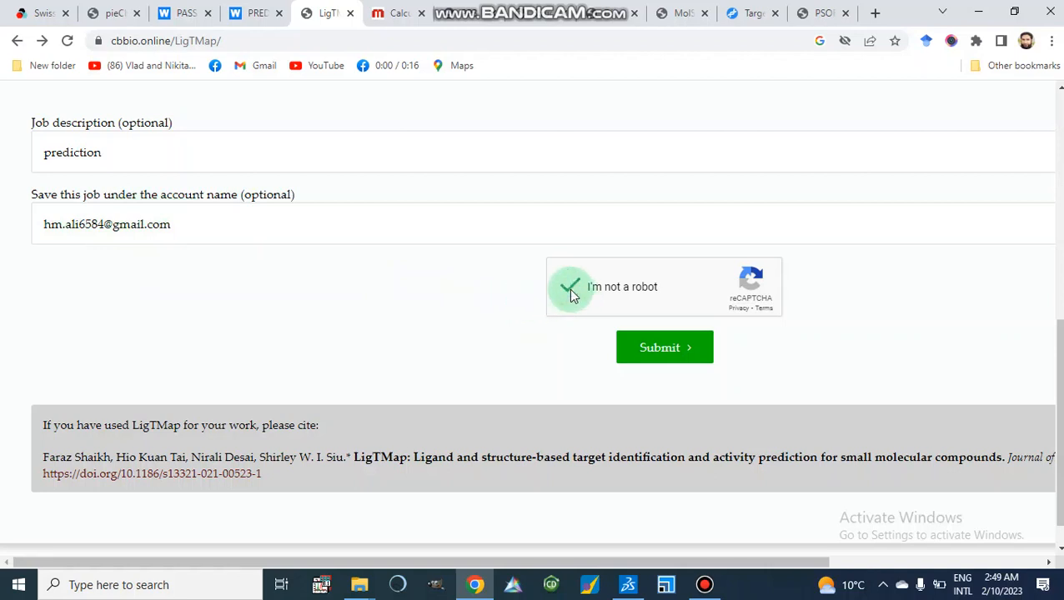
pyautogui.click(666, 364)
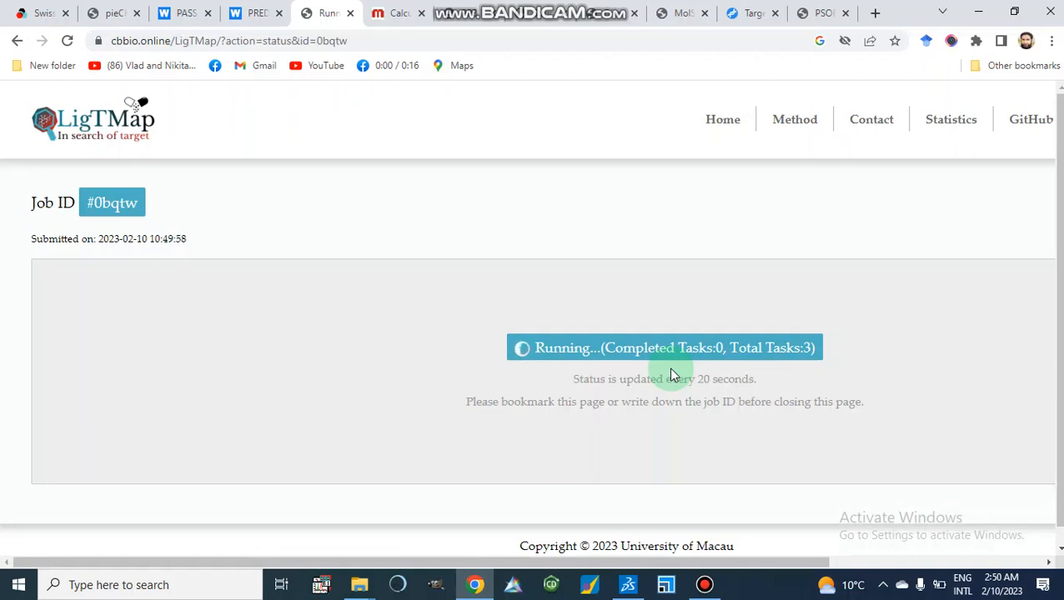
# Open the detailed report for the submitted SMILES and return to the job's results list.
pyautogui.scroll(-1, 674, 375)
pyautogui.scroll(-1, 674, 376)
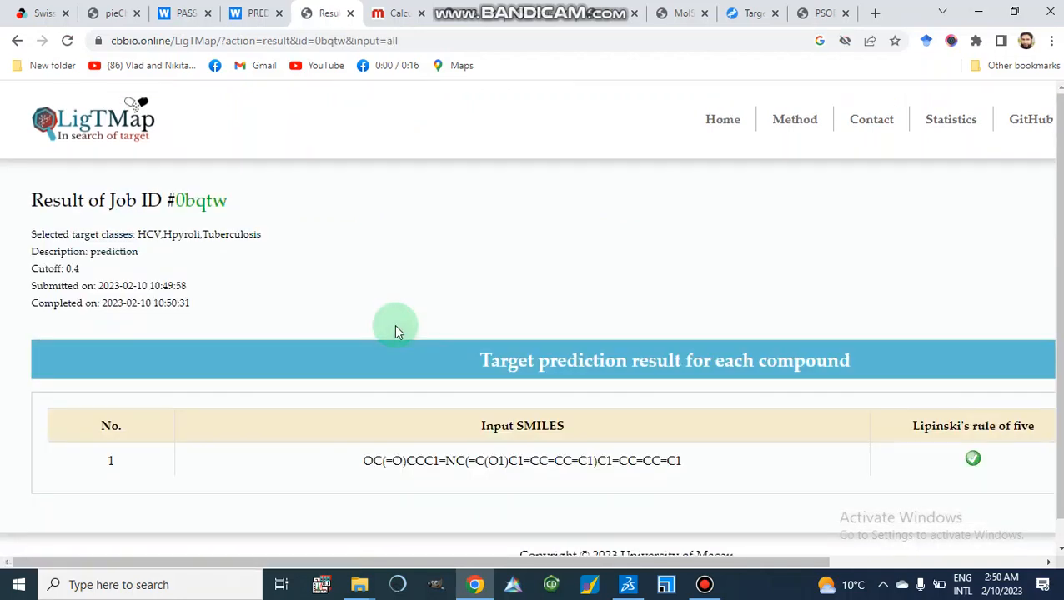
pyautogui.scroll(-1, 395, 325)
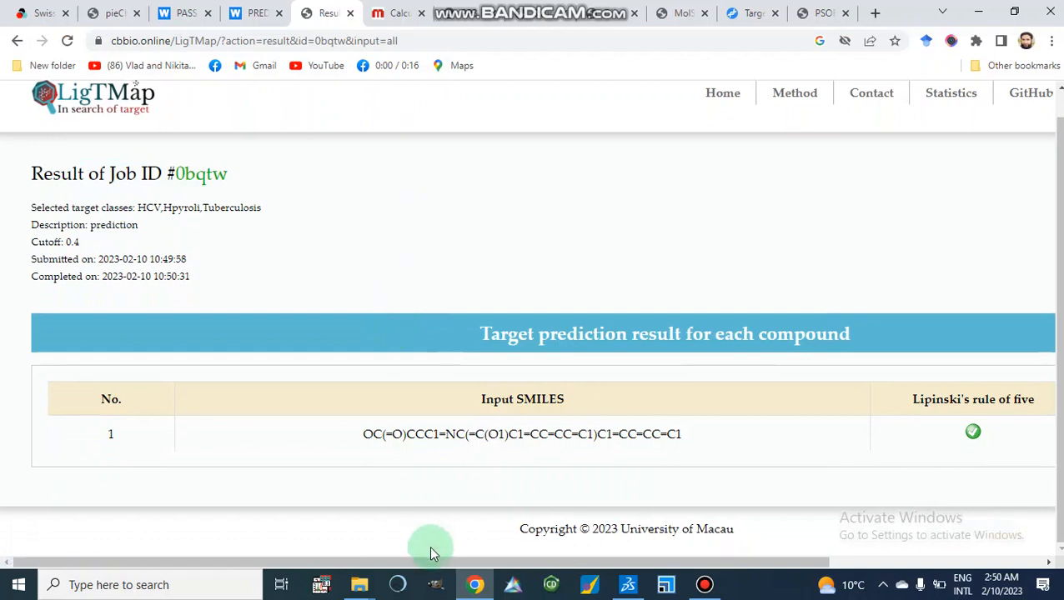
pyautogui.moveTo(442, 561); pyautogui.dragTo(671, 561)
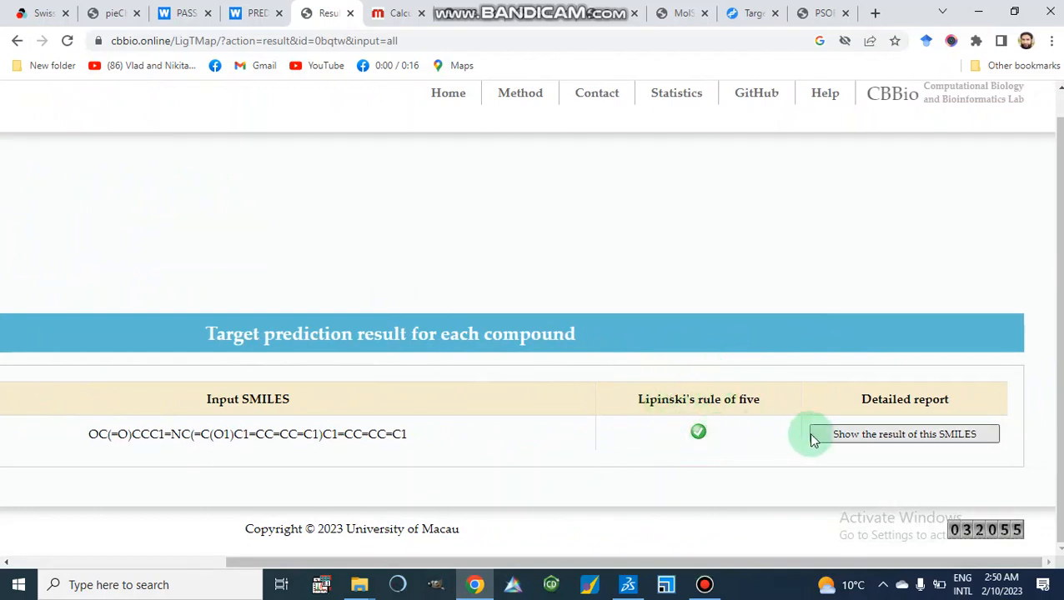
pyautogui.click(893, 439)
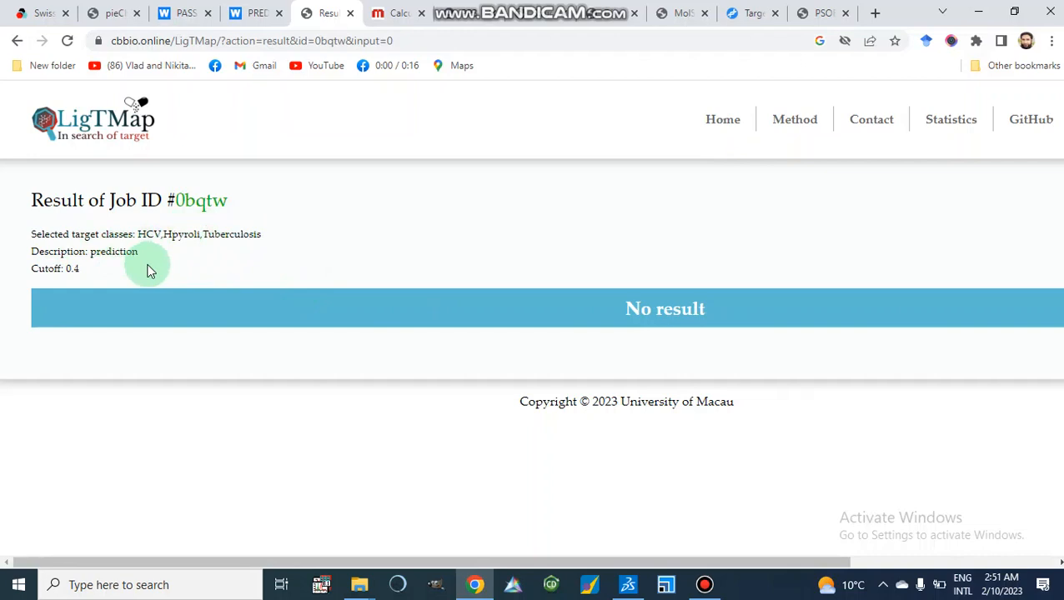
pyautogui.click(19, 43)
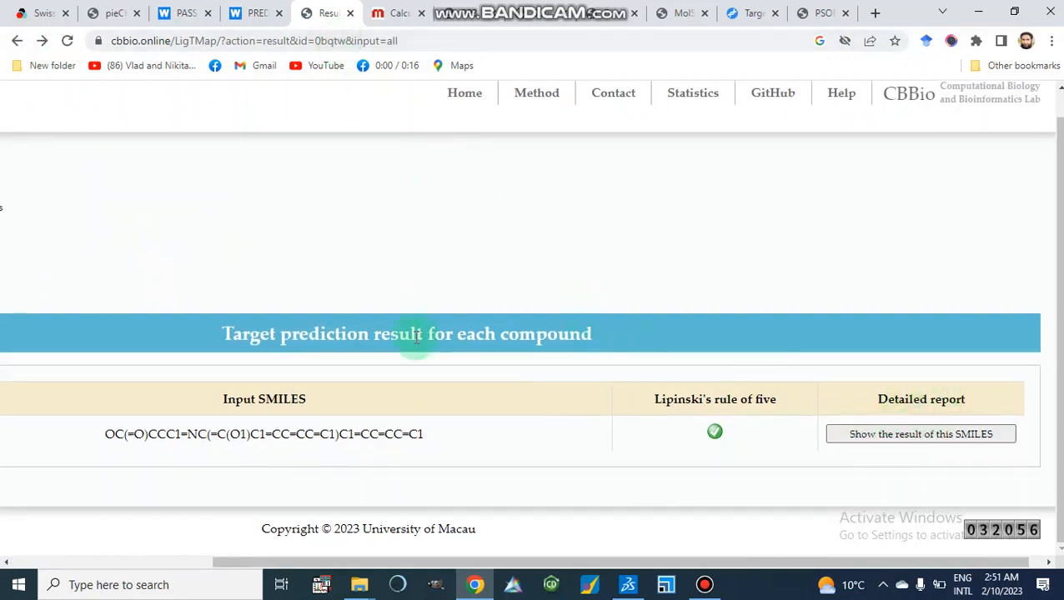
# In the Molinspiration tab, paste the compound's SMILES and calculate its molecular properties.
pyautogui.scroll(1, 415, 333)
pyautogui.scroll(-1, 415, 335)
pyautogui.scroll(1, 415, 337)
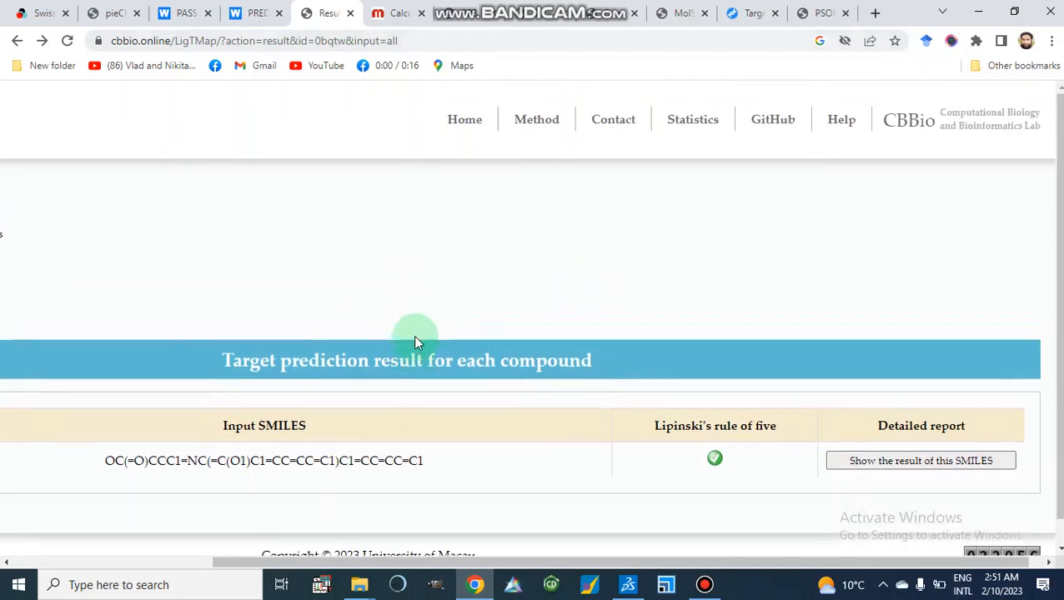
pyautogui.click(395, 14)
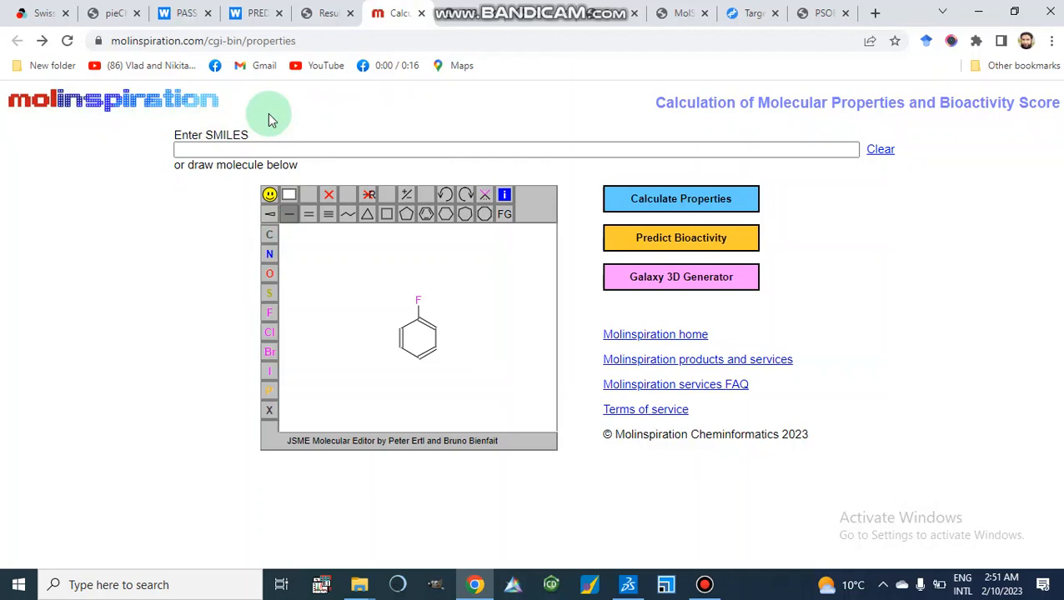
pyautogui.click(196, 150)
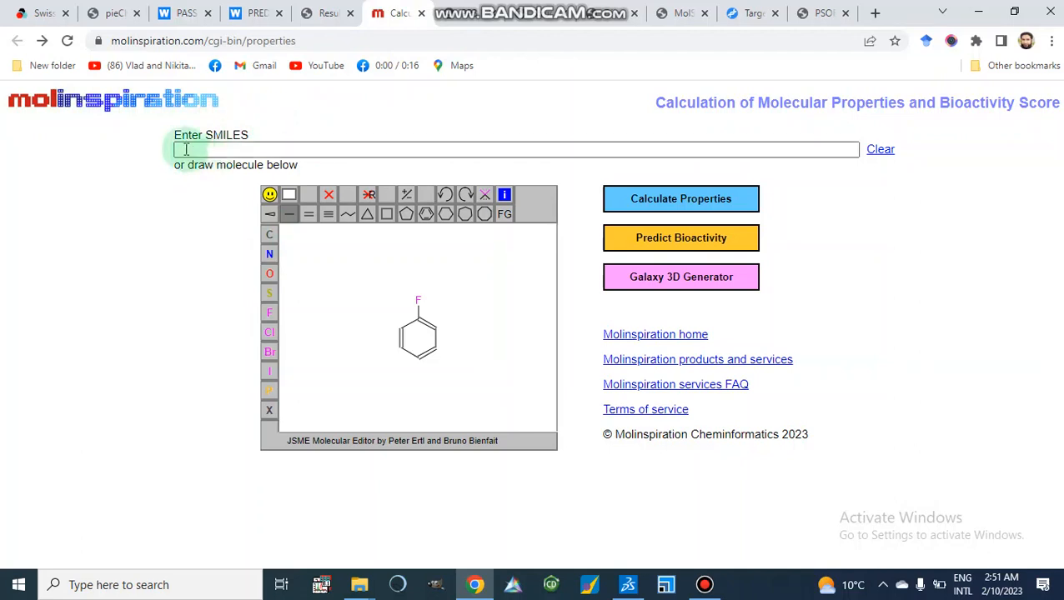
pyautogui.rightClick(184, 154)
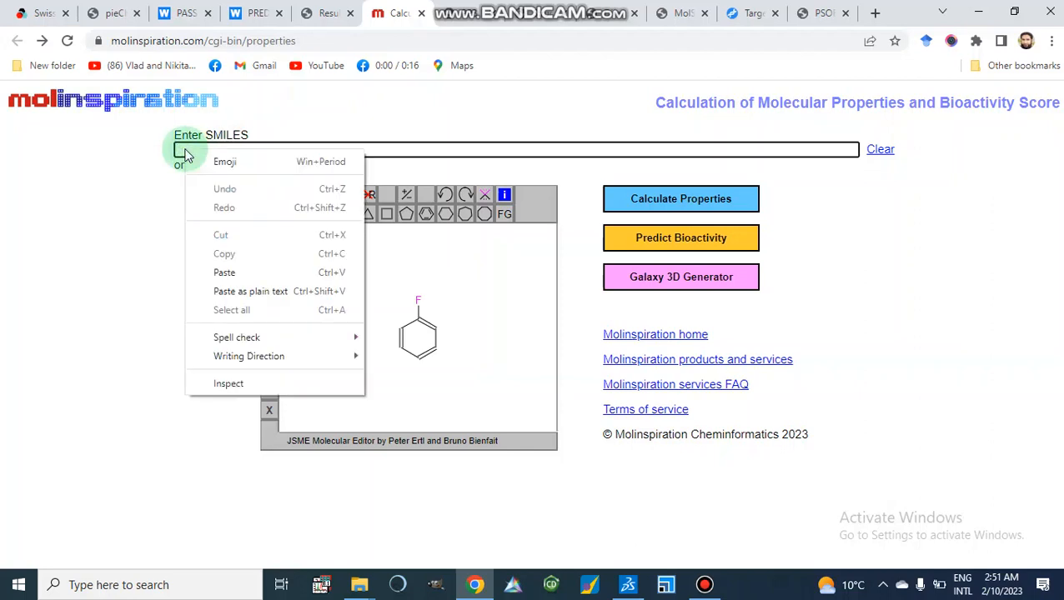
pyautogui.click(237, 275)
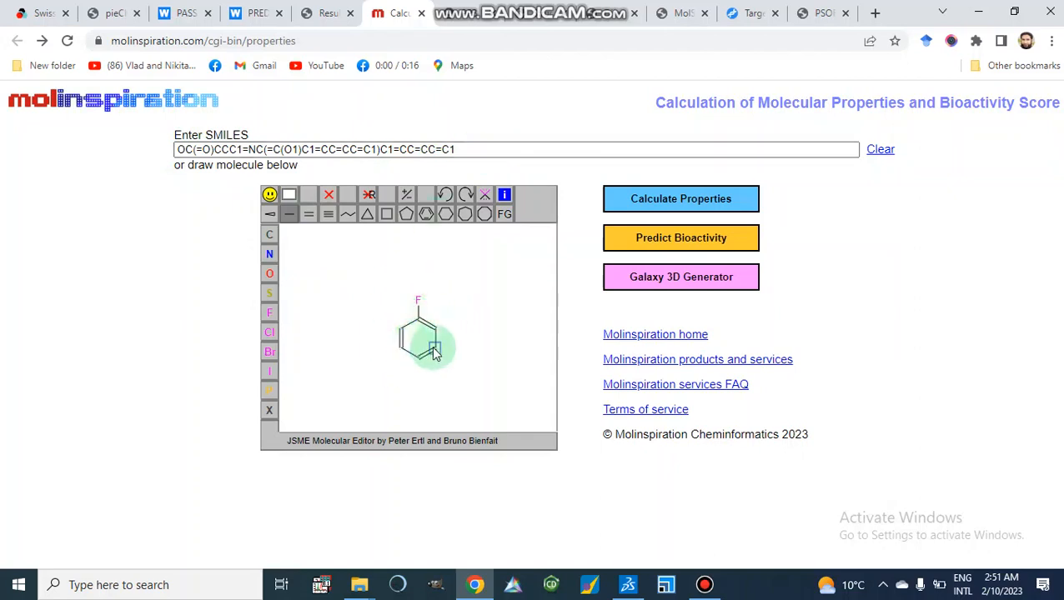
pyautogui.click(453, 328)
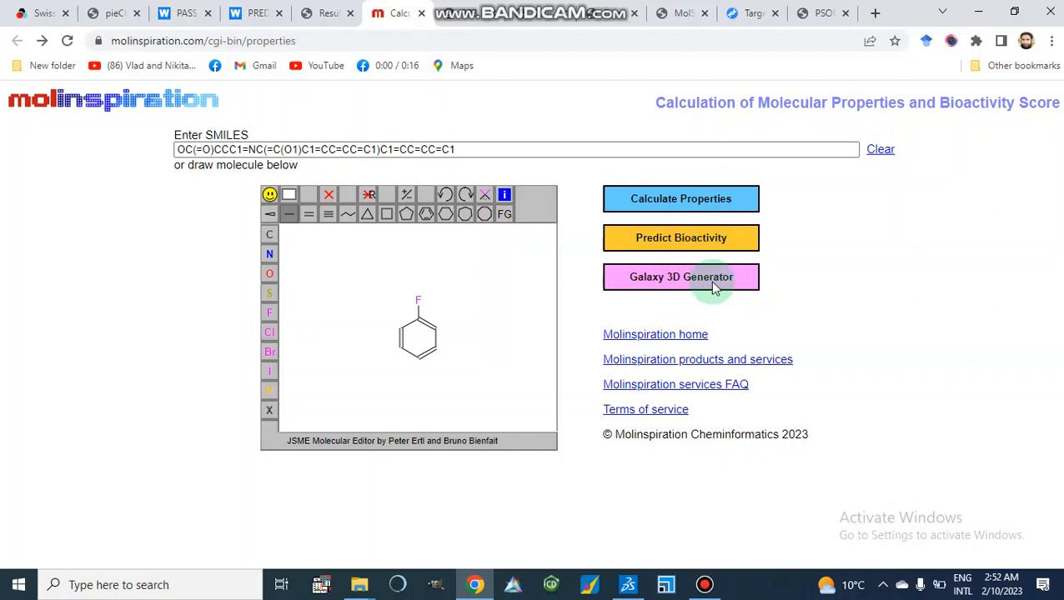
pyautogui.click(662, 205)
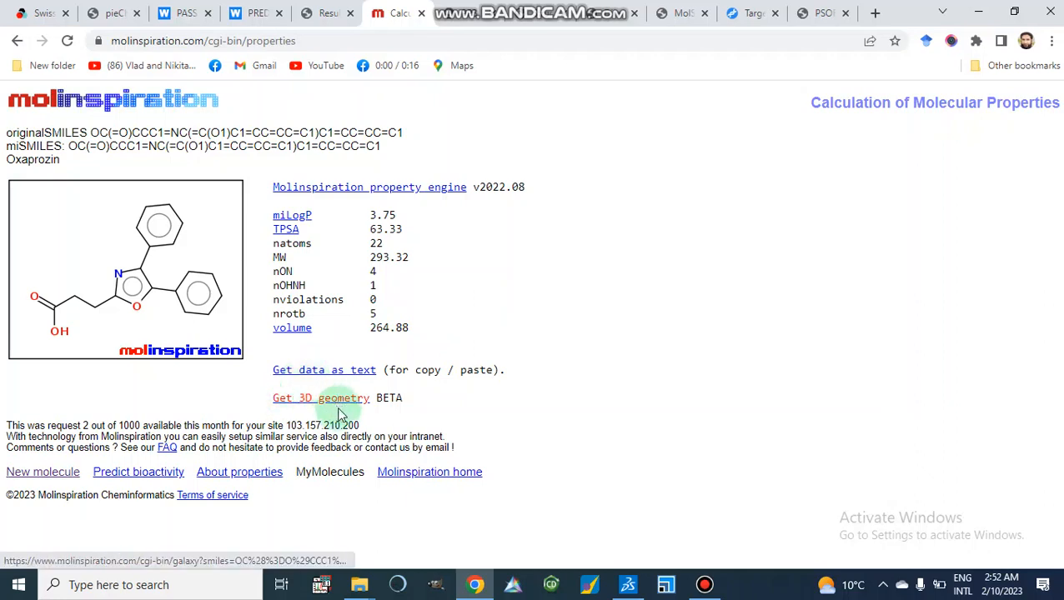
# Predict the compound's bioactivity scores and highlight the nuclear receptor ligand, enzyme inhibitor and GPCR ligand rows.
pyautogui.click(122, 477)
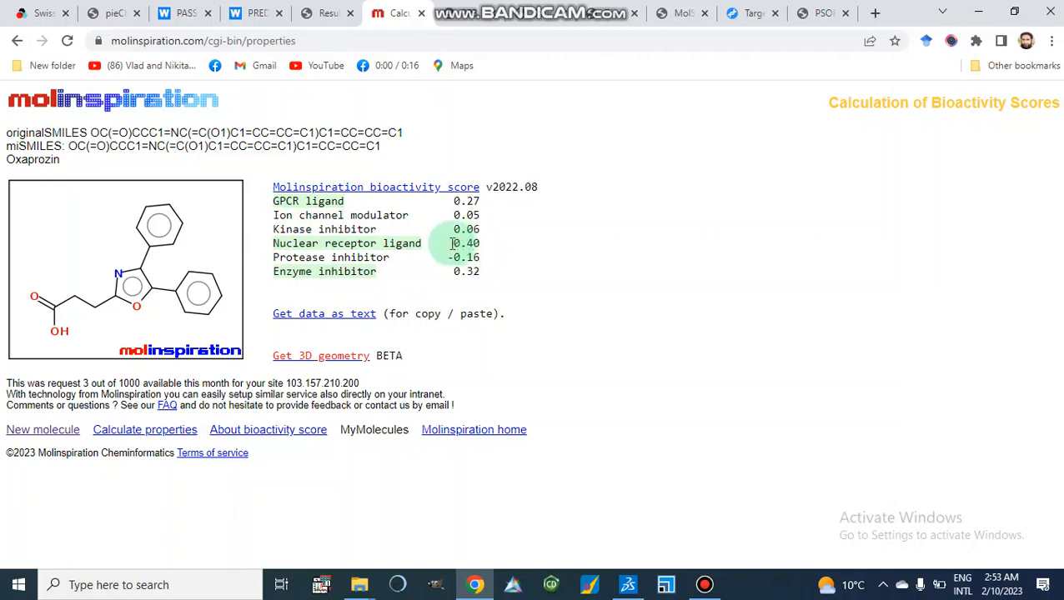
pyautogui.moveTo(456, 242); pyautogui.dragTo(483, 243)
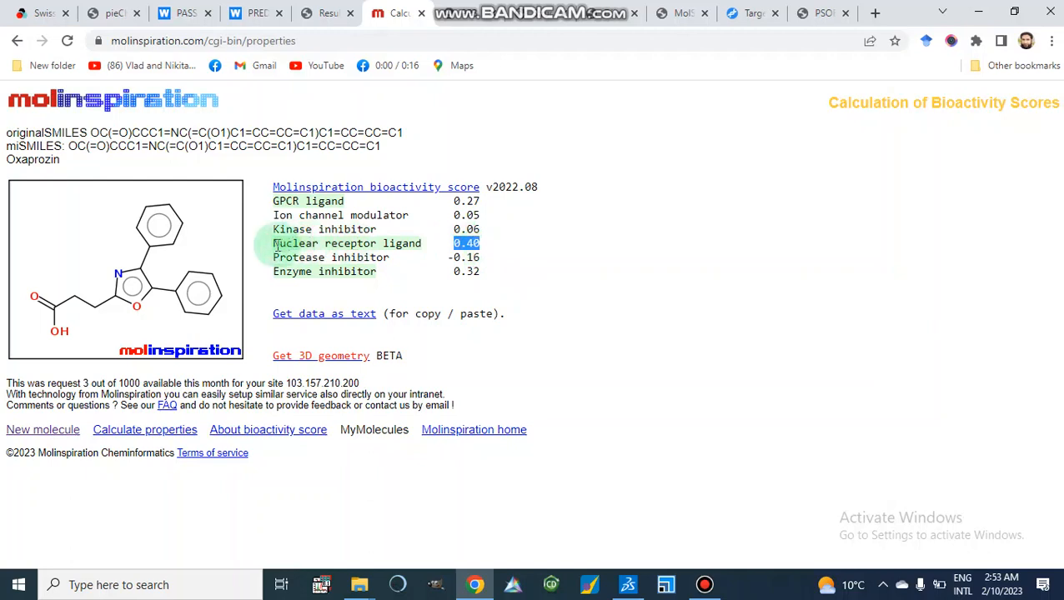
pyautogui.moveTo(275, 243); pyautogui.dragTo(492, 249)
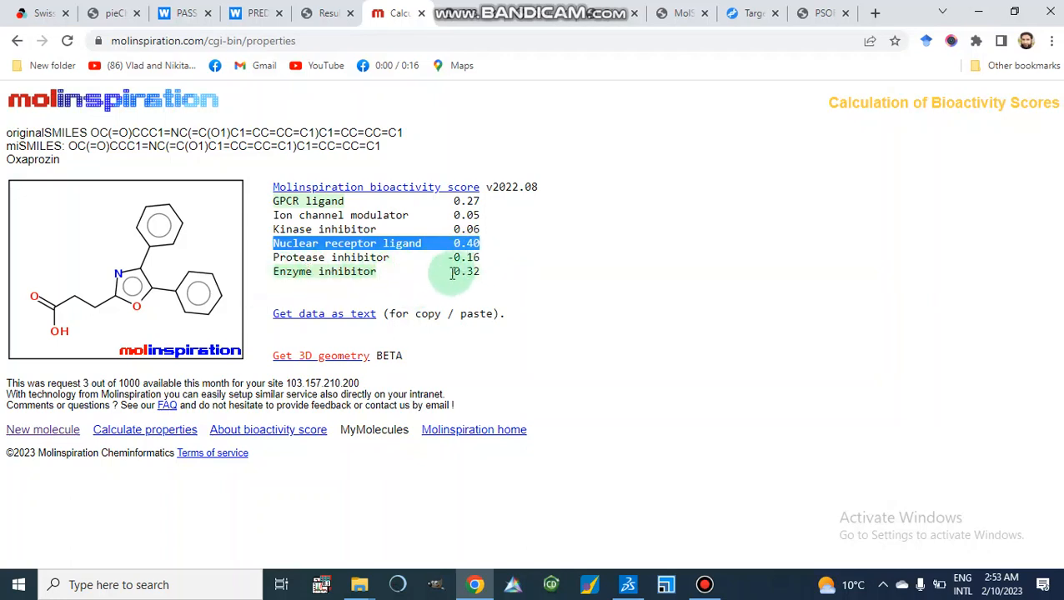
pyautogui.moveTo(451, 272); pyautogui.dragTo(492, 279)
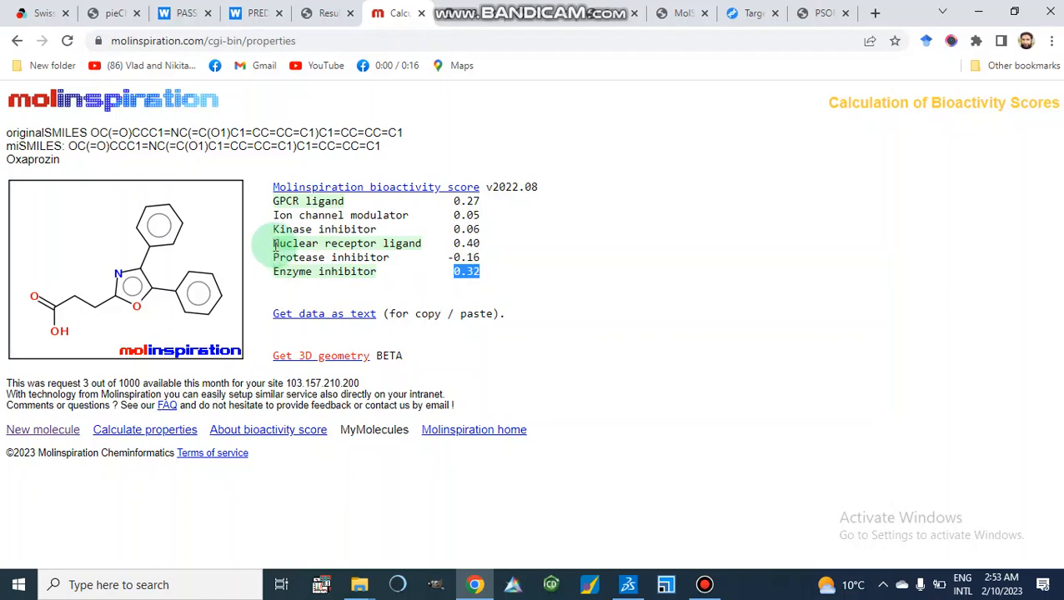
pyautogui.moveTo(275, 244); pyautogui.dragTo(422, 244)
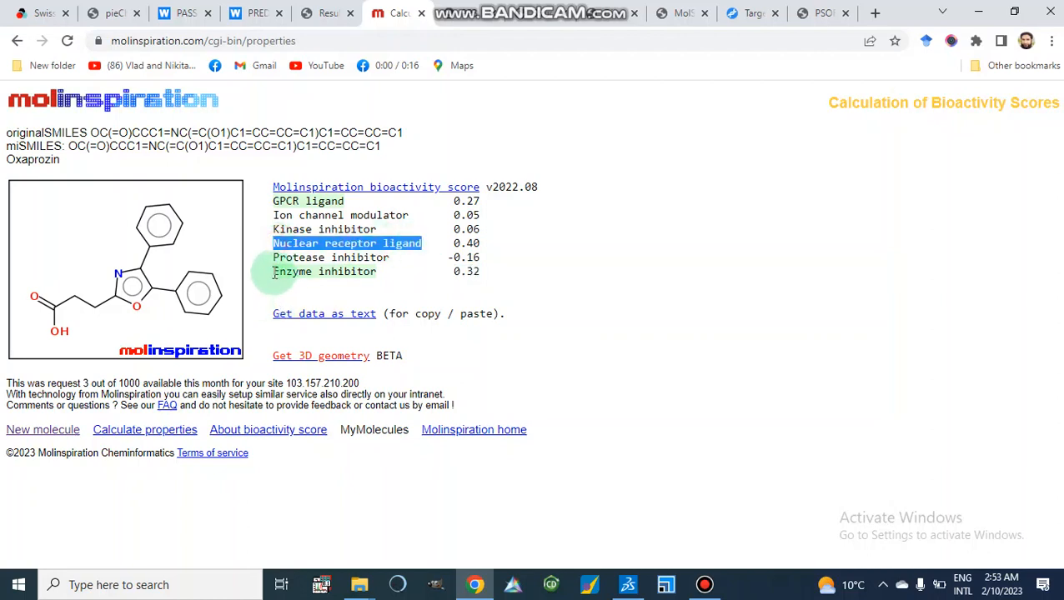
pyautogui.moveTo(274, 274); pyautogui.dragTo(465, 273)
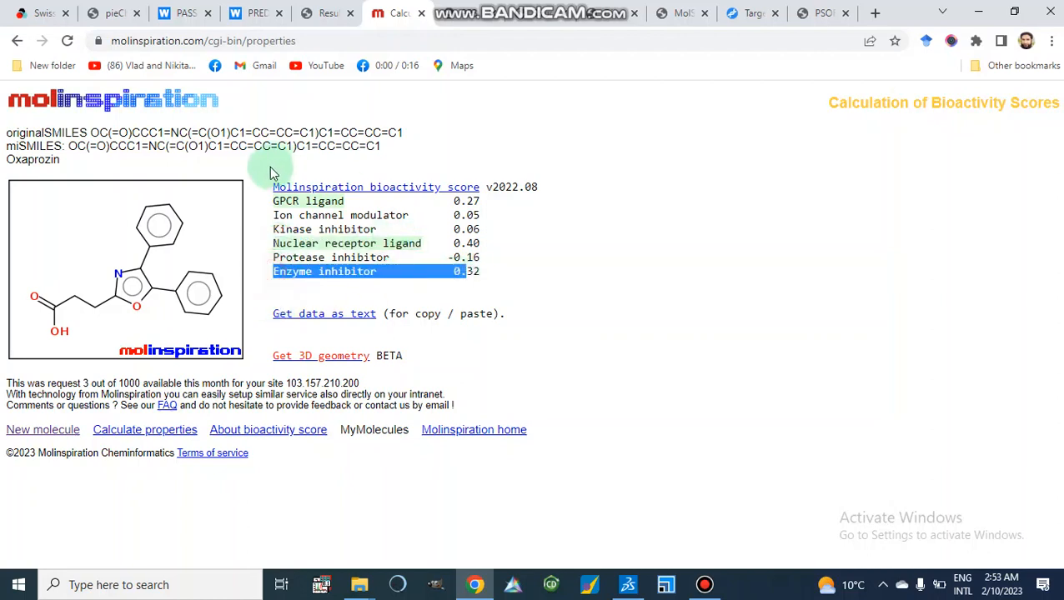
pyautogui.moveTo(279, 202); pyautogui.dragTo(483, 205)
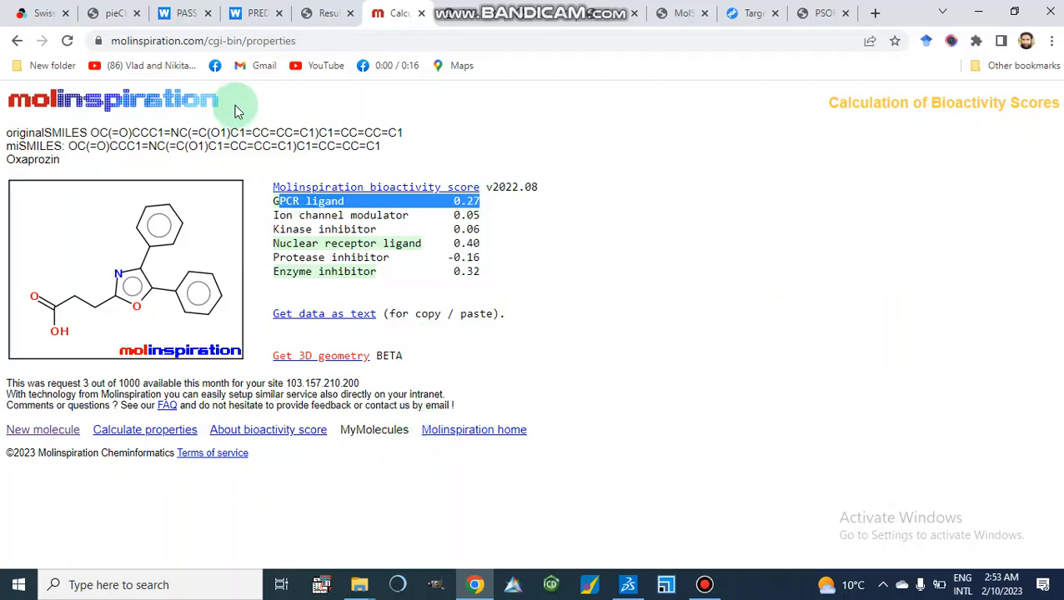
# Return to the LigTMap submission form and complete the reCAPTCHA image challenge selecting the car images.
pyautogui.click(318, 13)
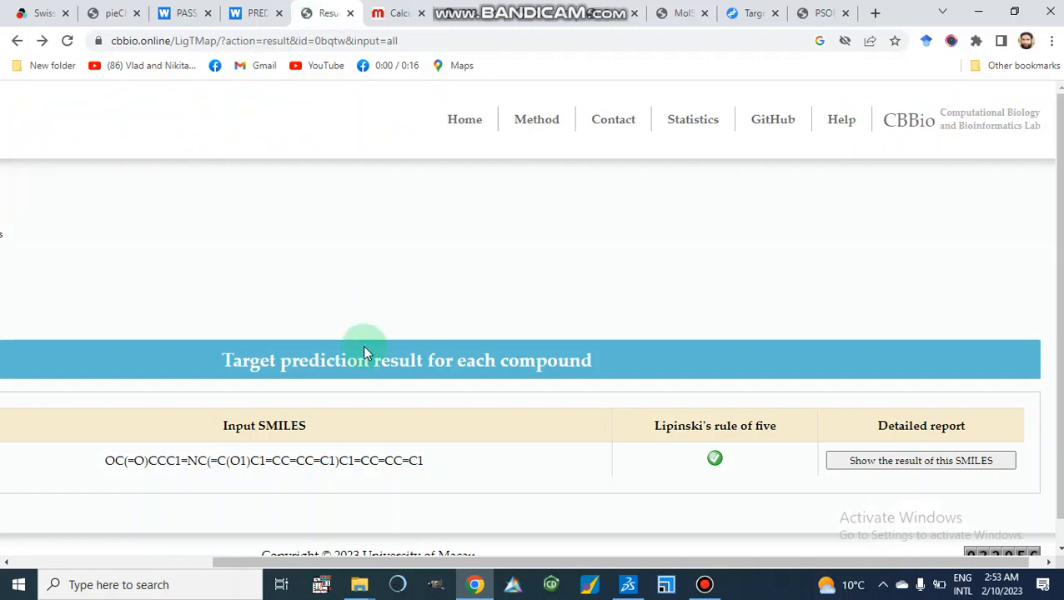
pyautogui.click(16, 40)
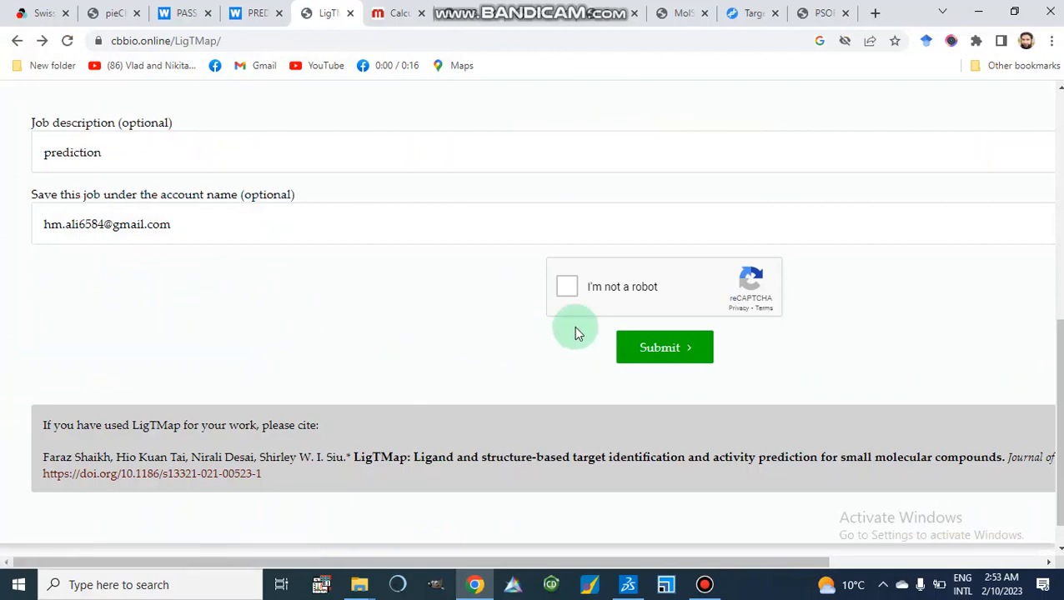
pyautogui.click(567, 287)
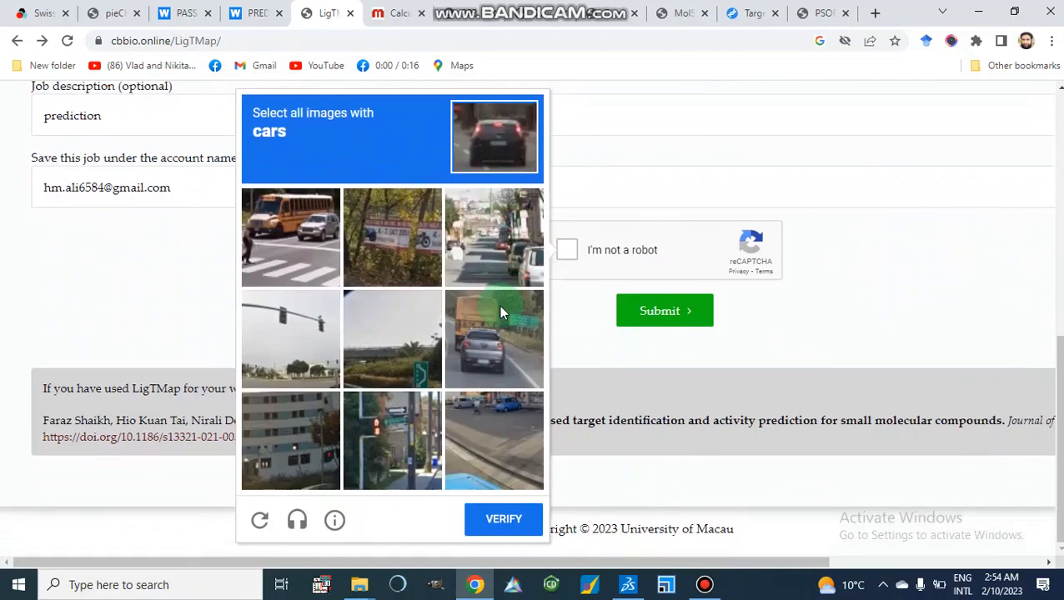
pyautogui.scroll(5, 501, 310)
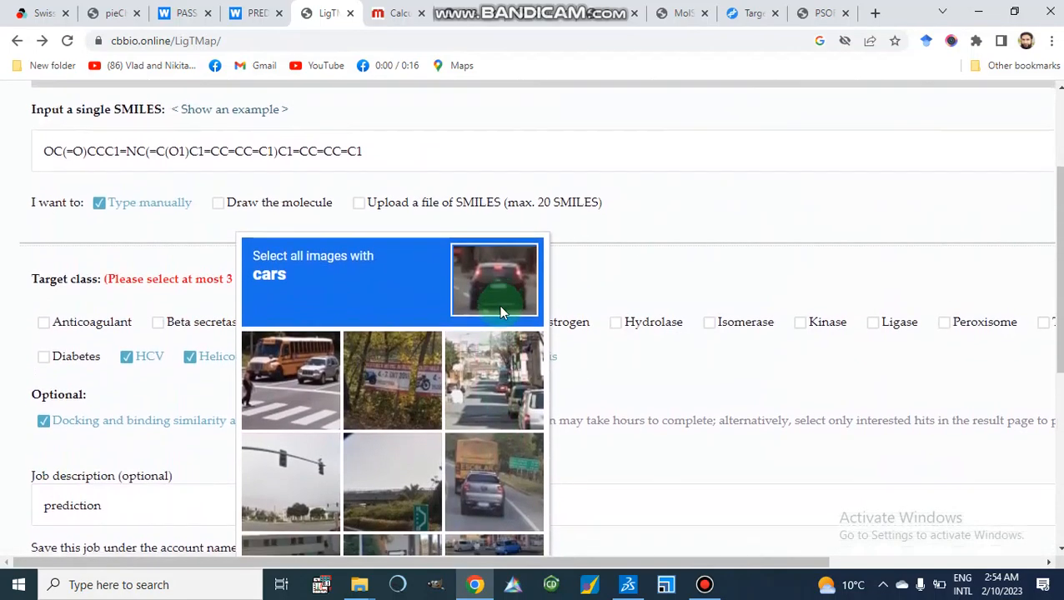
pyautogui.scroll(-4, 500, 312)
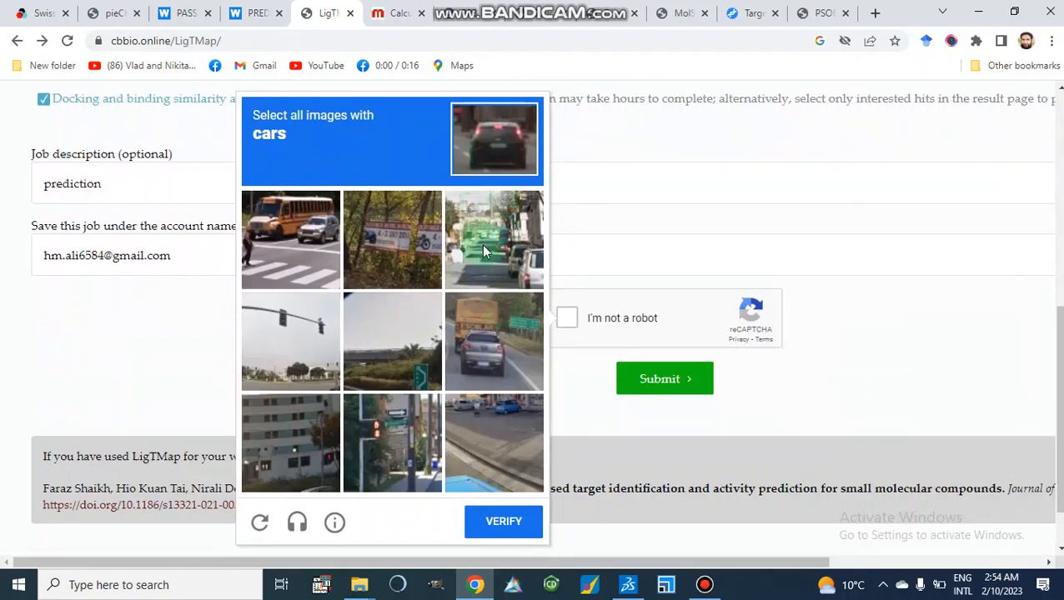
pyautogui.click(481, 244)
pyautogui.click(487, 327)
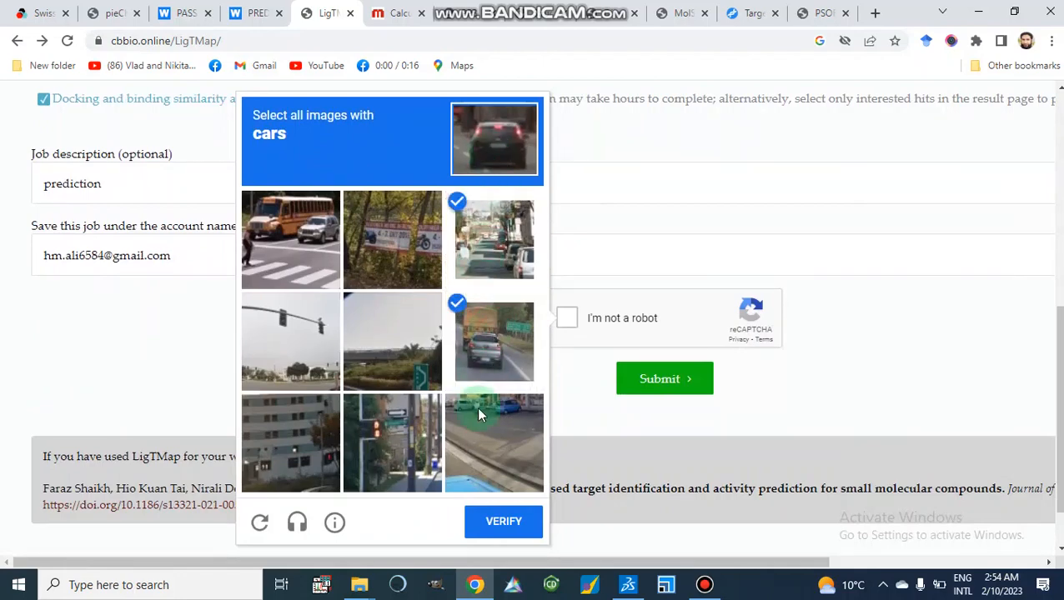
pyautogui.click(480, 449)
pyautogui.scroll(-1, 479, 449)
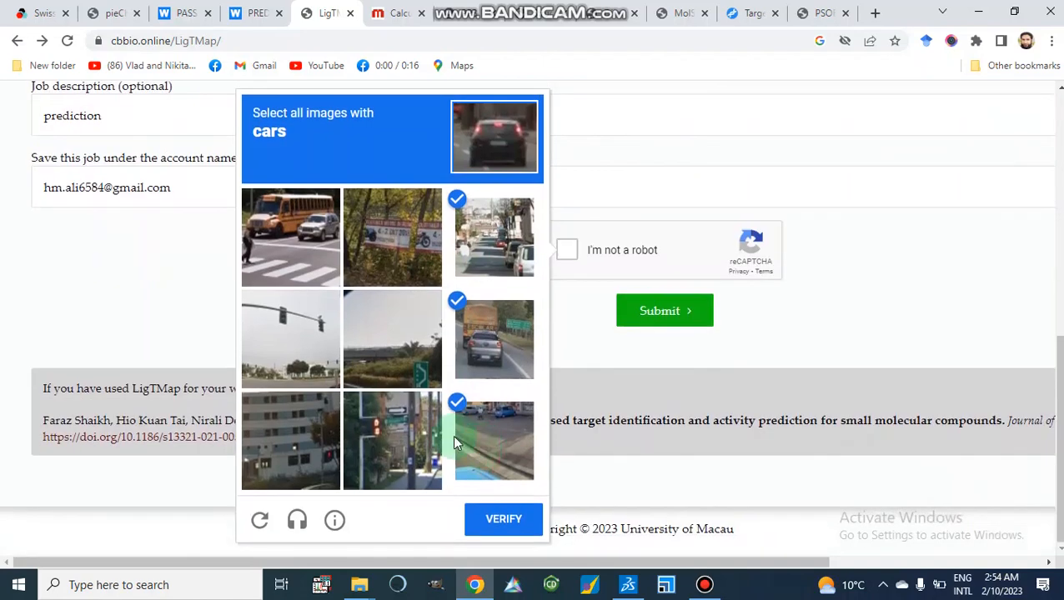
pyautogui.click(292, 266)
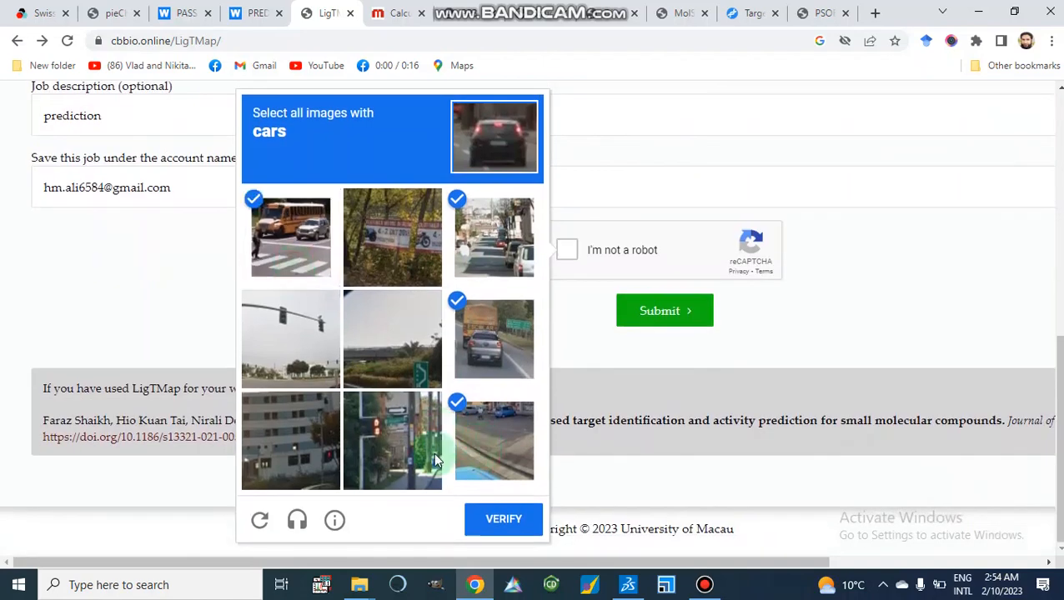
pyautogui.click(497, 528)
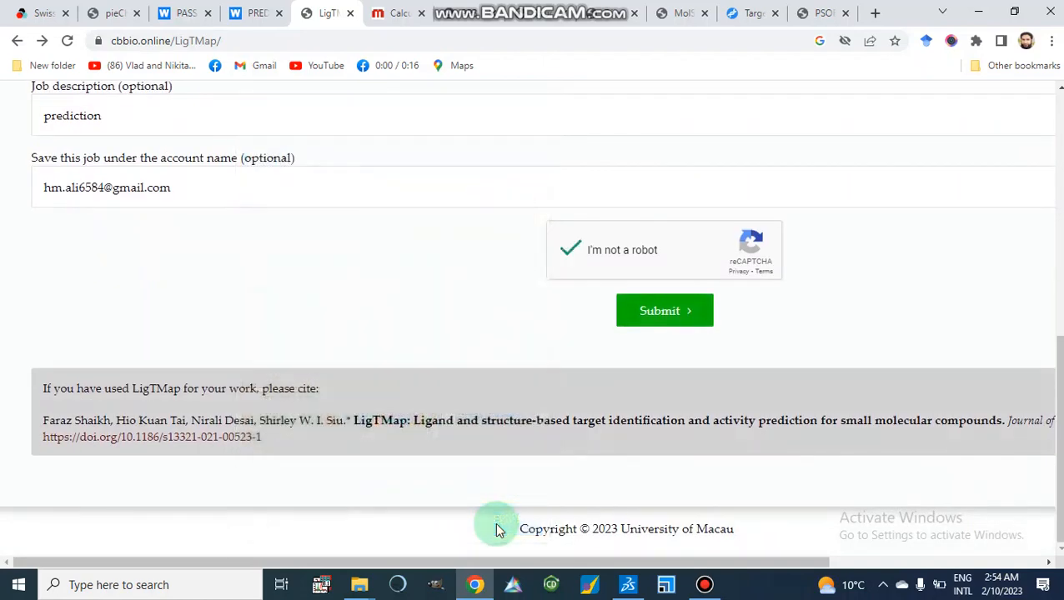
# Submit the LigTMap prediction job and check its queue status page.
pyautogui.click(646, 323)
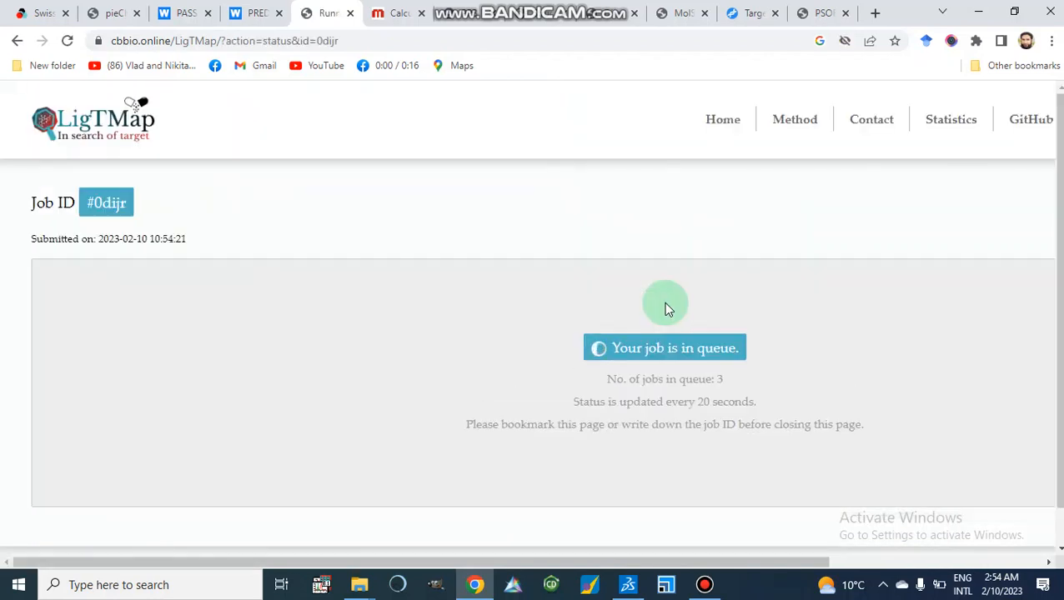
pyautogui.scroll(-1, 664, 304)
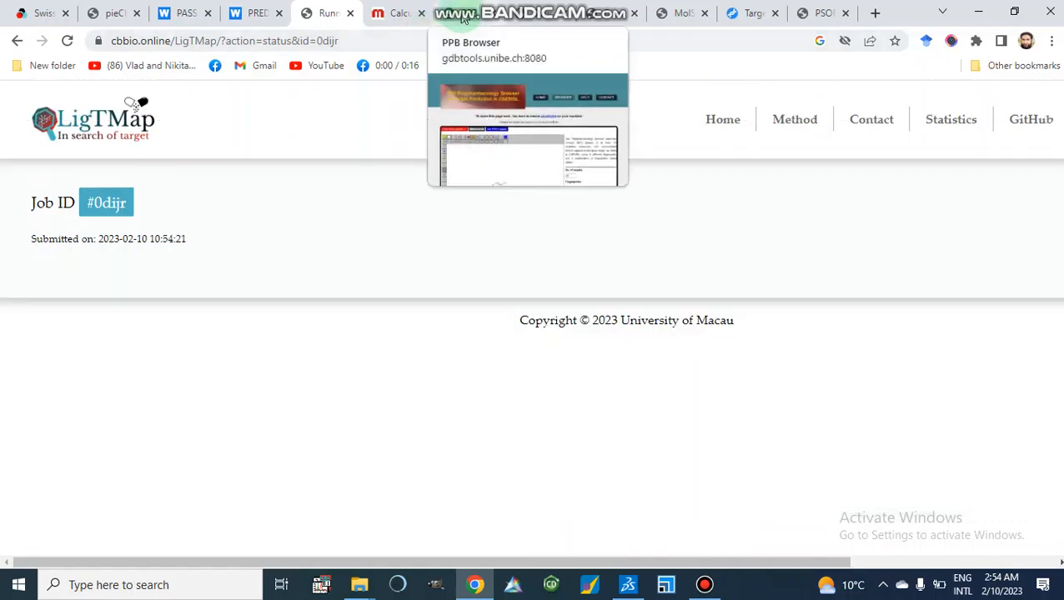
# Switch to the PPB Polypharmacology Browser tab and examine its sketcher, fingerprint options and PDB ligand section.
pyautogui.click(463, 19)
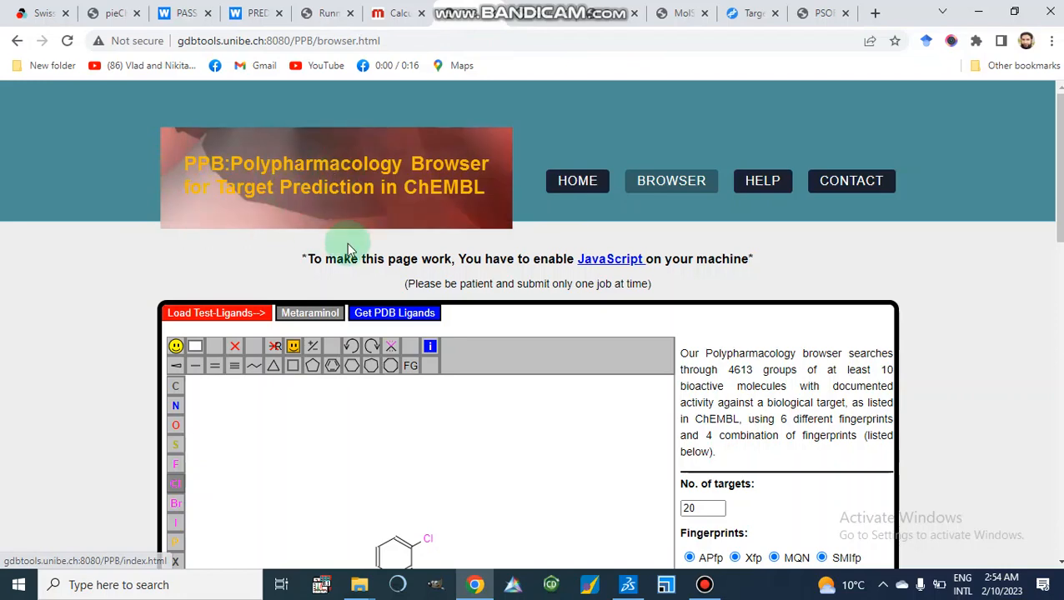
pyautogui.scroll(-2, 457, 210)
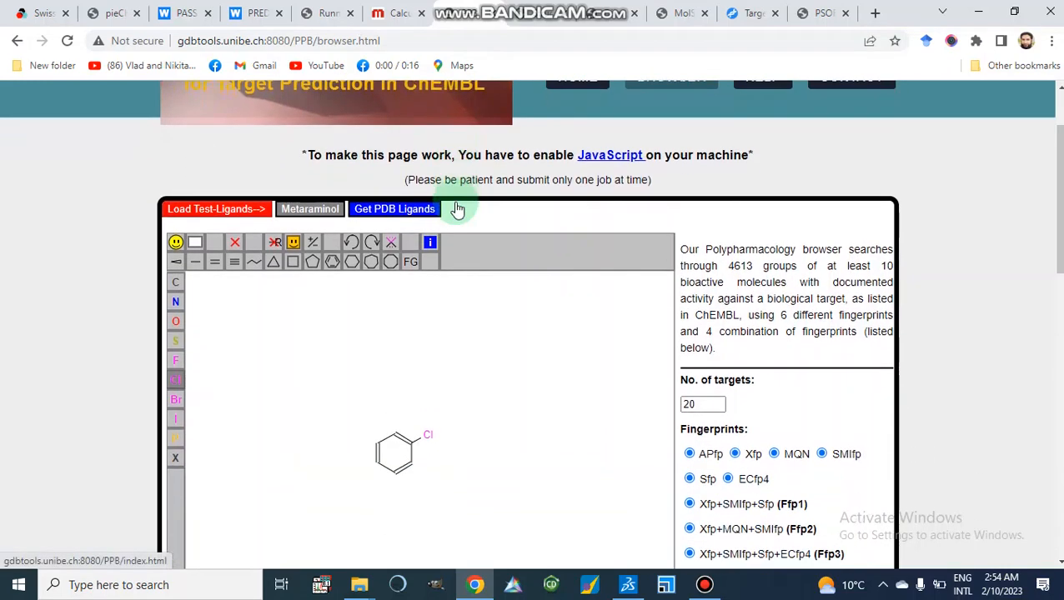
pyautogui.scroll(-3, 457, 209)
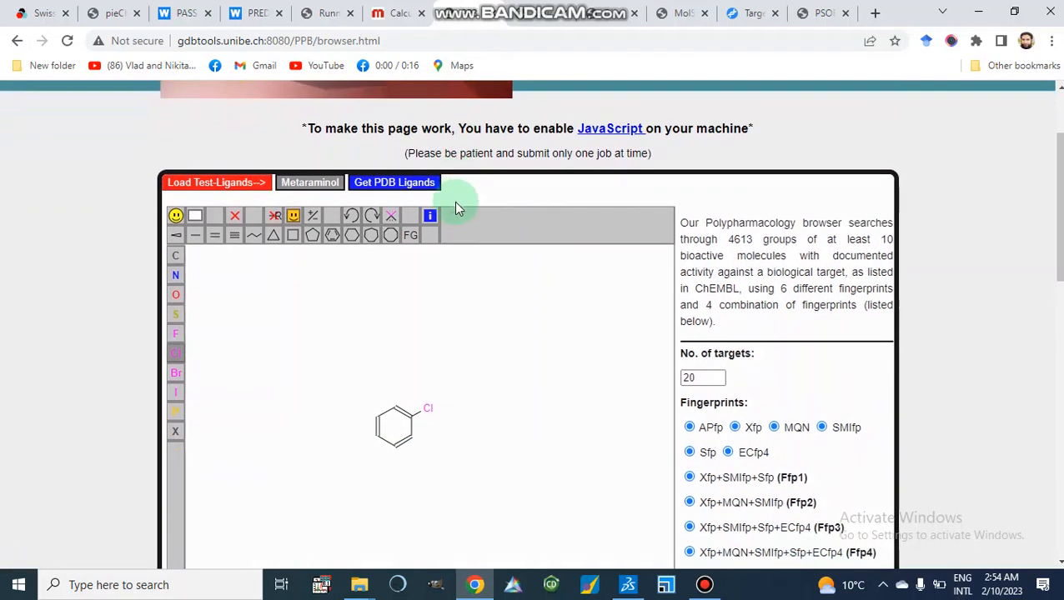
pyautogui.scroll(2, 456, 208)
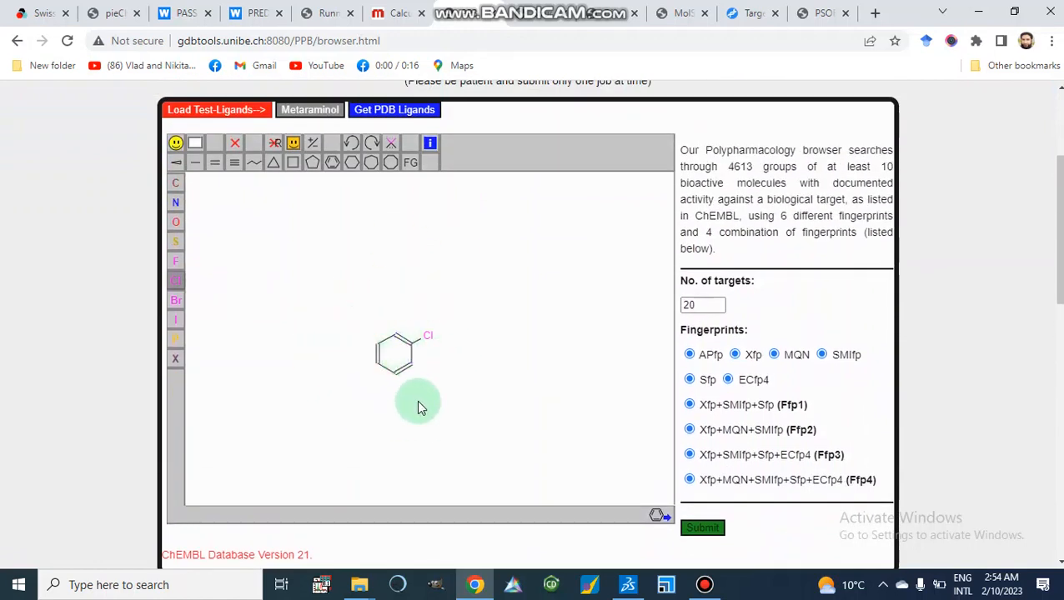
pyautogui.scroll(-4, 418, 407)
pyautogui.scroll(-2, 419, 407)
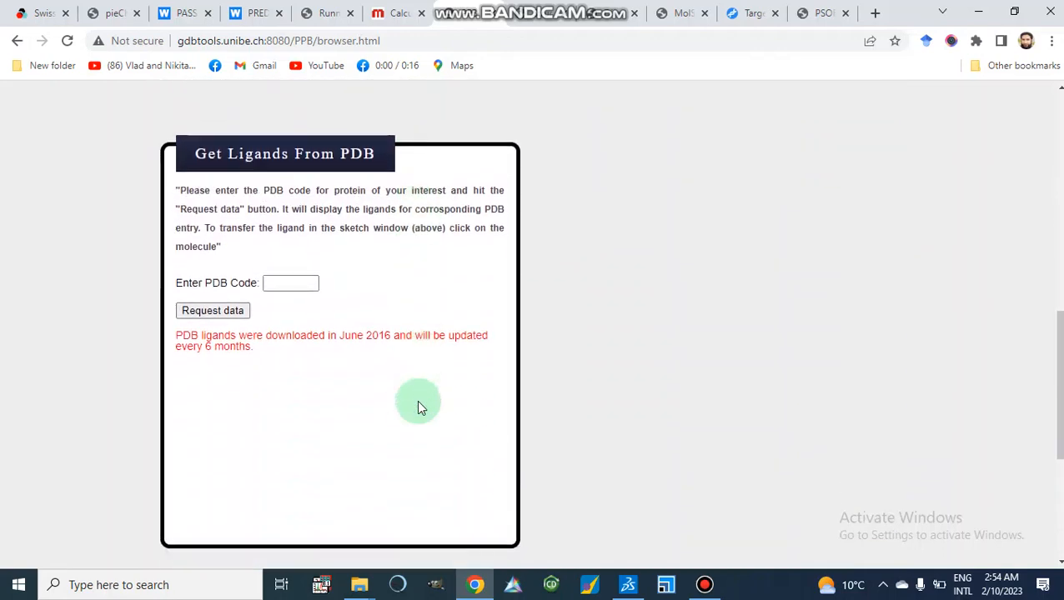
pyautogui.scroll(6, 418, 407)
pyautogui.scroll(1, 419, 405)
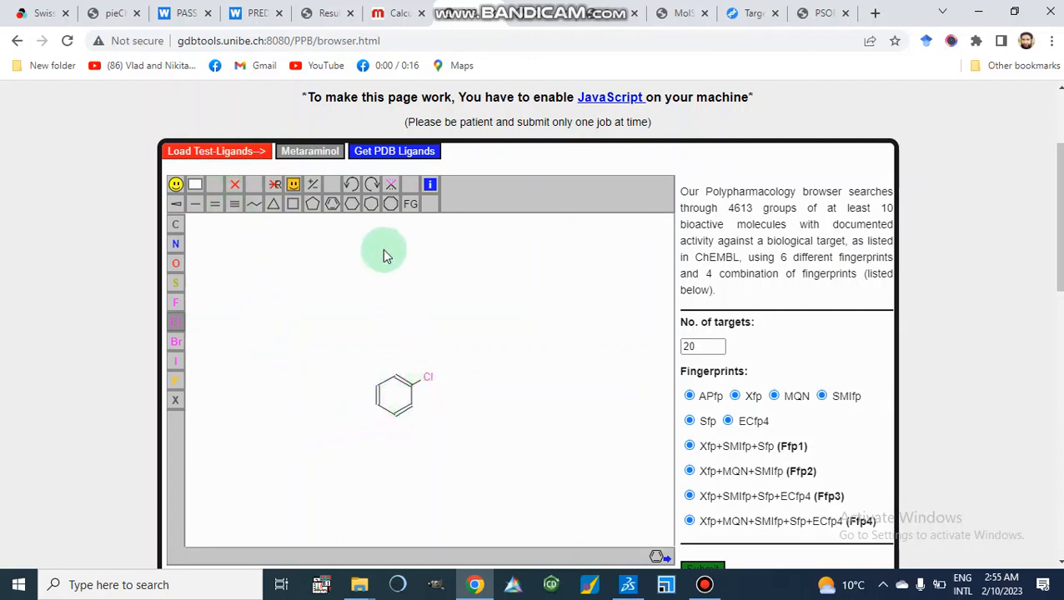
# In the PPB sketcher, attach a double-bonded oxygen to the chlorobenzene ring.
pyautogui.click(214, 204)
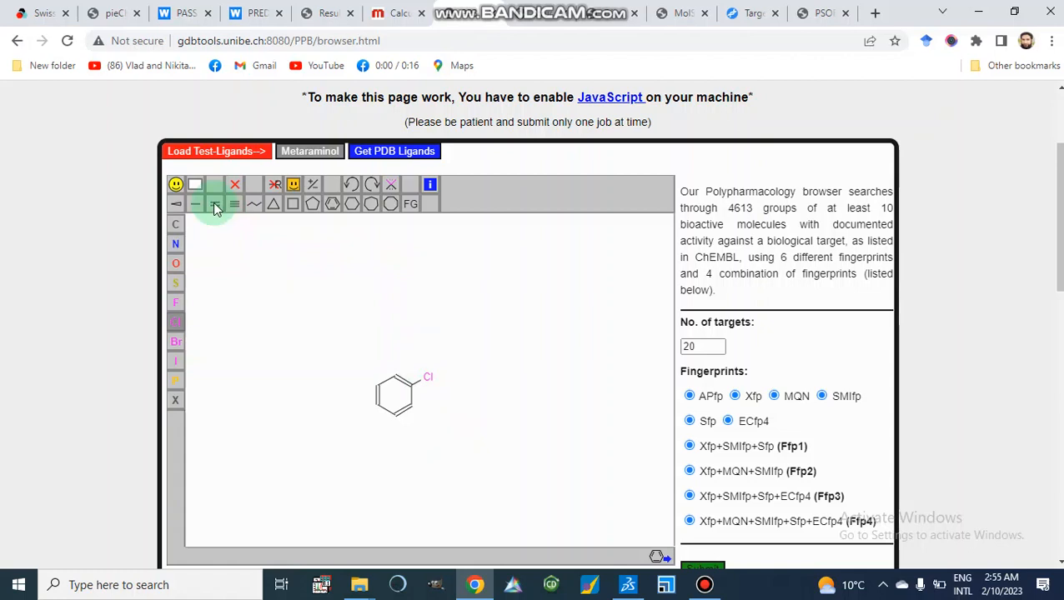
pyautogui.click(376, 407)
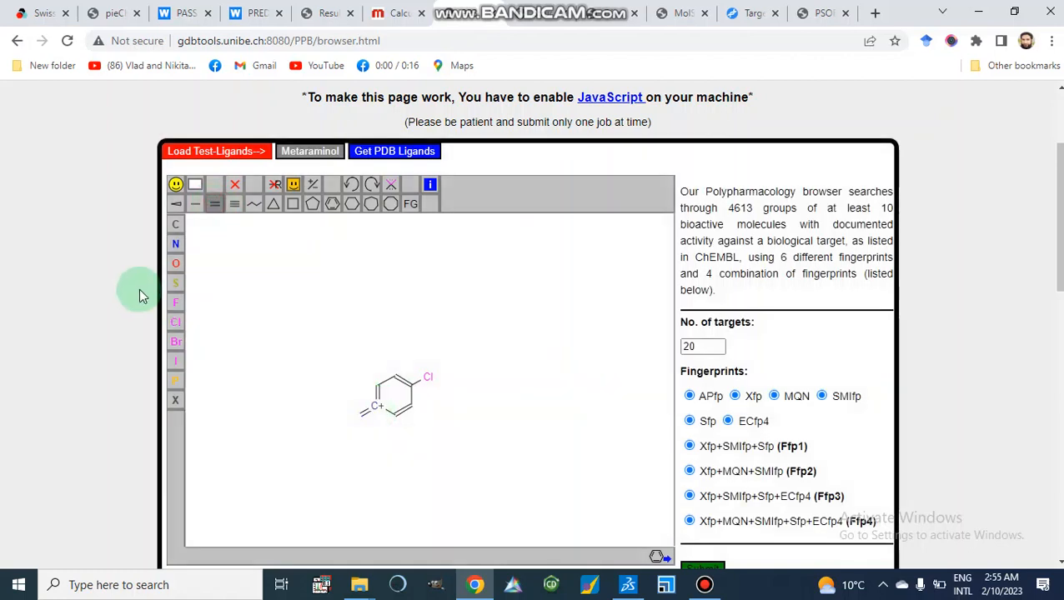
pyautogui.click(176, 264)
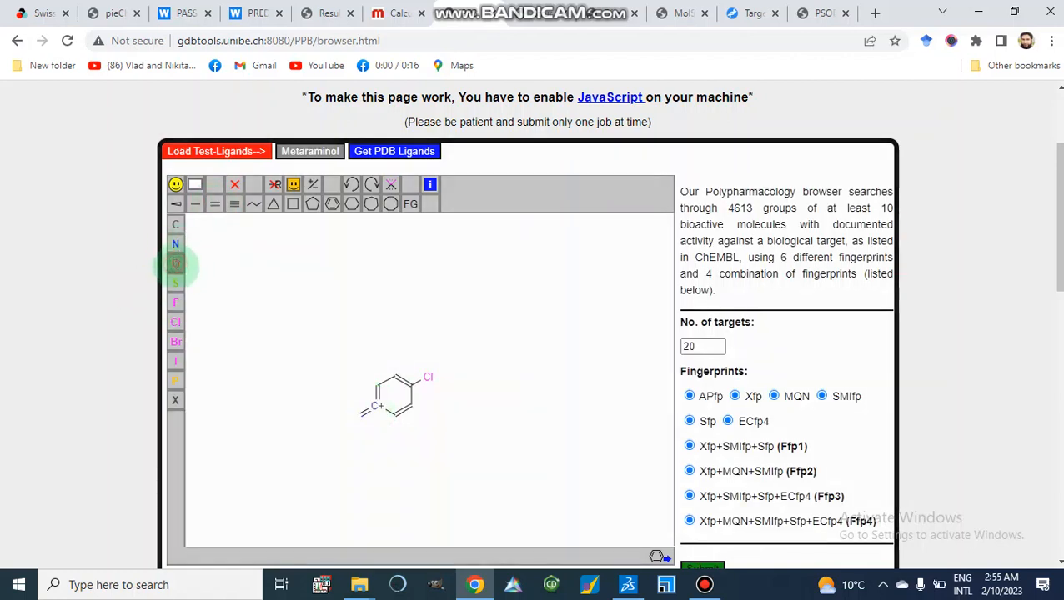
pyautogui.click(359, 415)
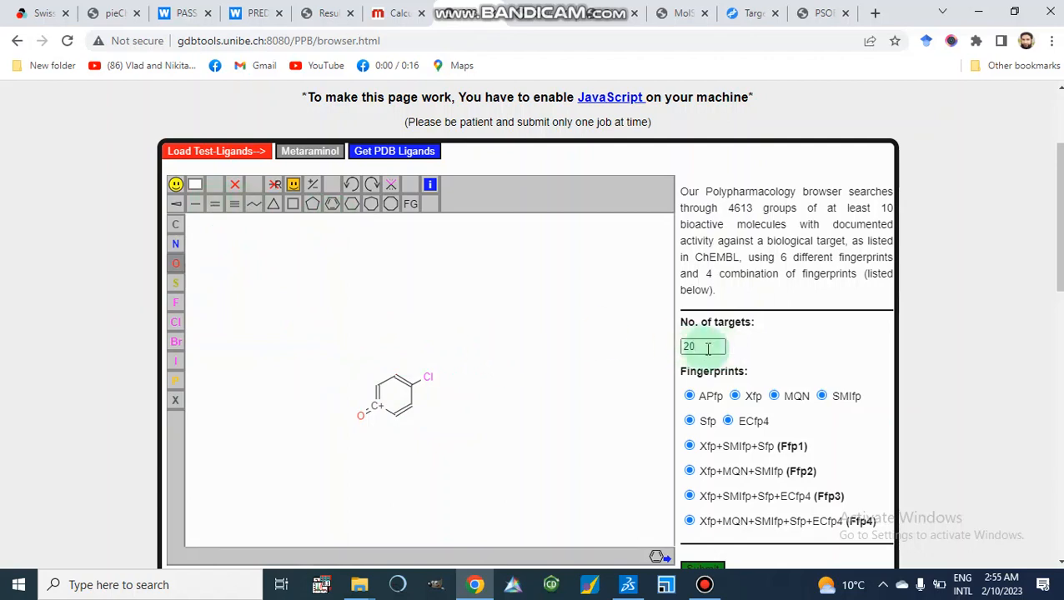
# Submit the sketched structure for PPB target prediction.
pyautogui.scroll(-1, 708, 348)
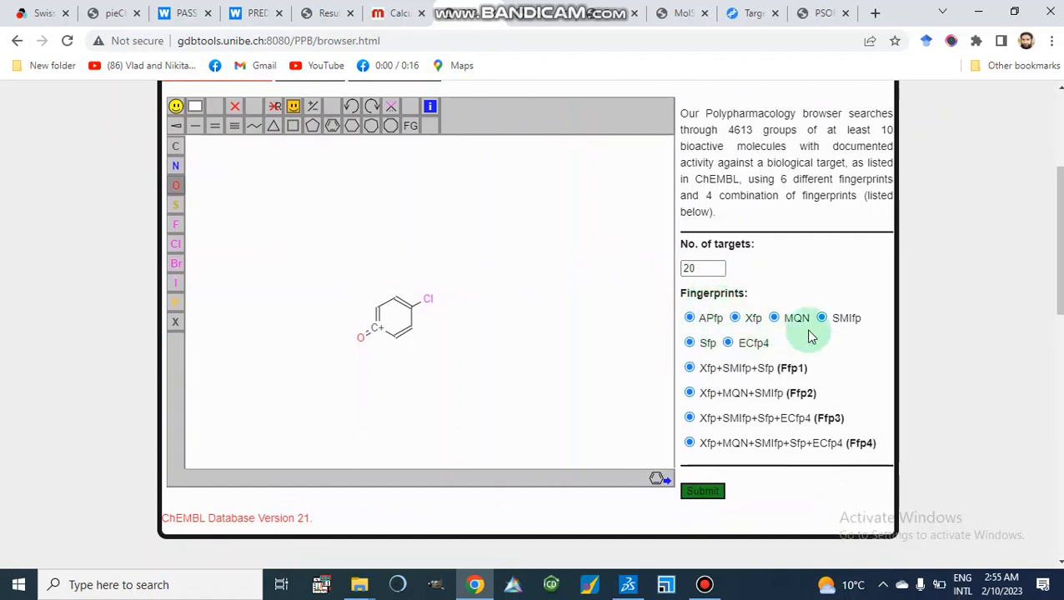
pyautogui.scroll(-1, 807, 337)
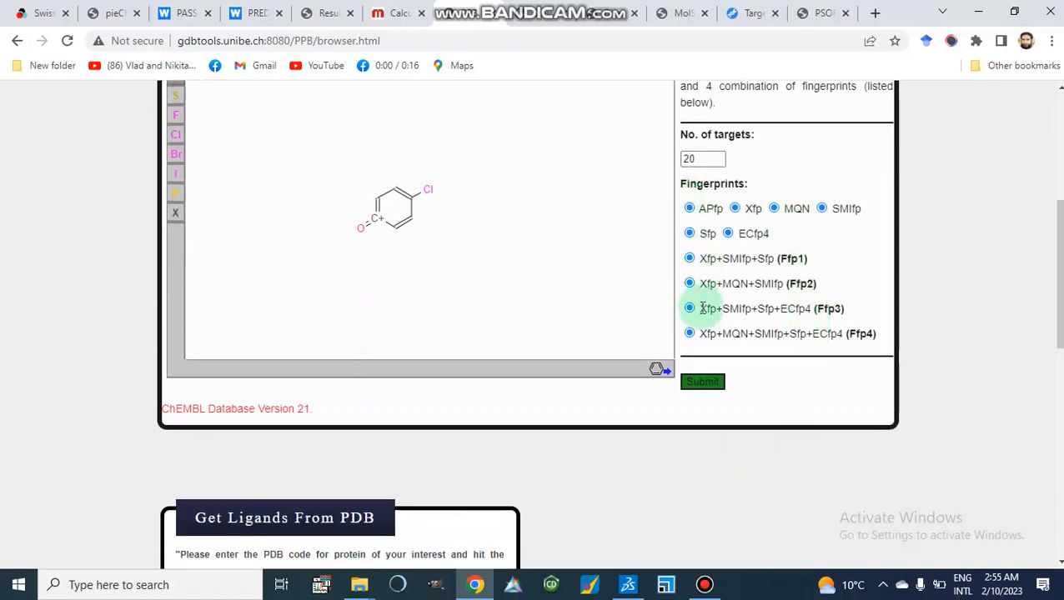
pyautogui.click(702, 382)
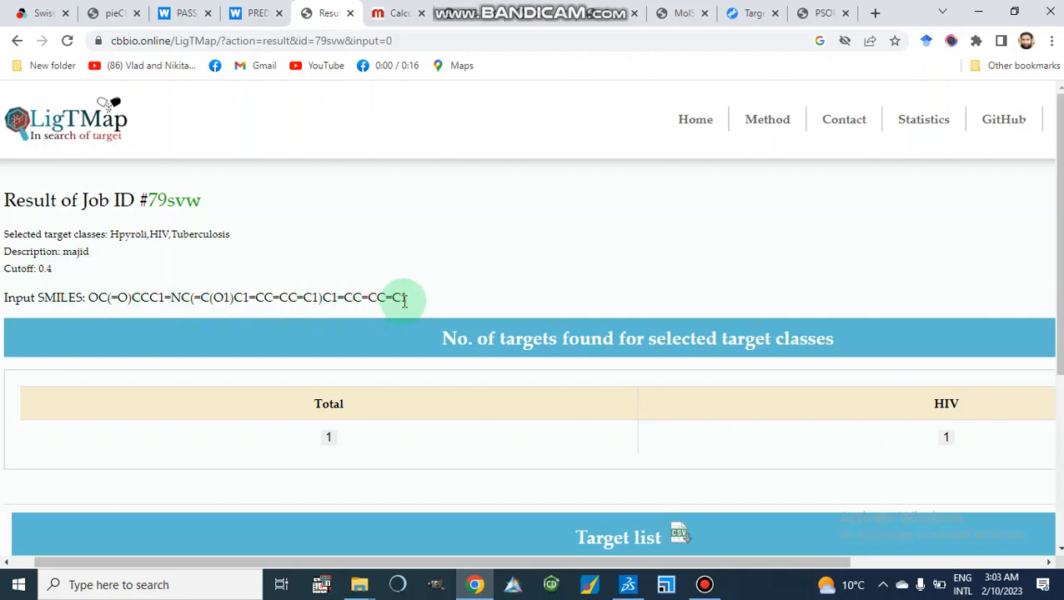
# Review the LigTMap results for job 79svw, highlighting the HIV target class and its count.
pyautogui.scroll(-2, 404, 300)
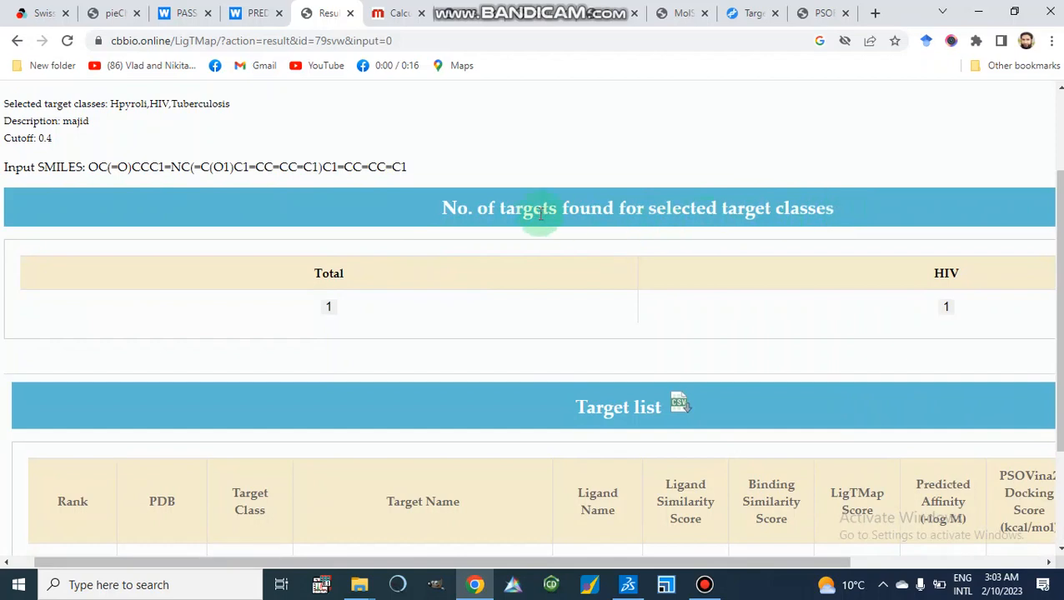
pyautogui.scroll(-1, 540, 214)
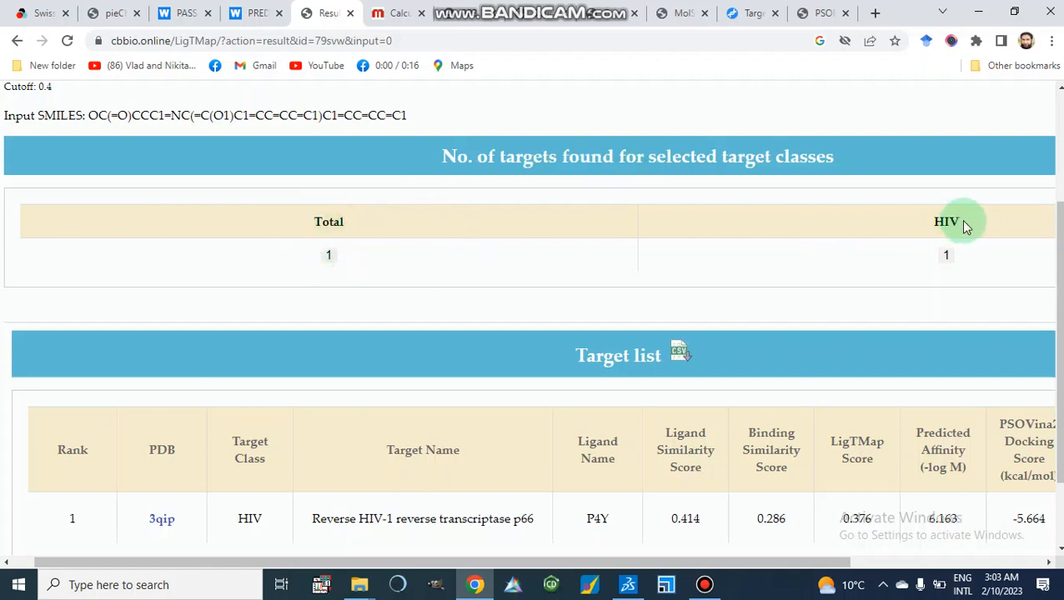
pyautogui.moveTo(957, 221); pyautogui.dragTo(931, 221)
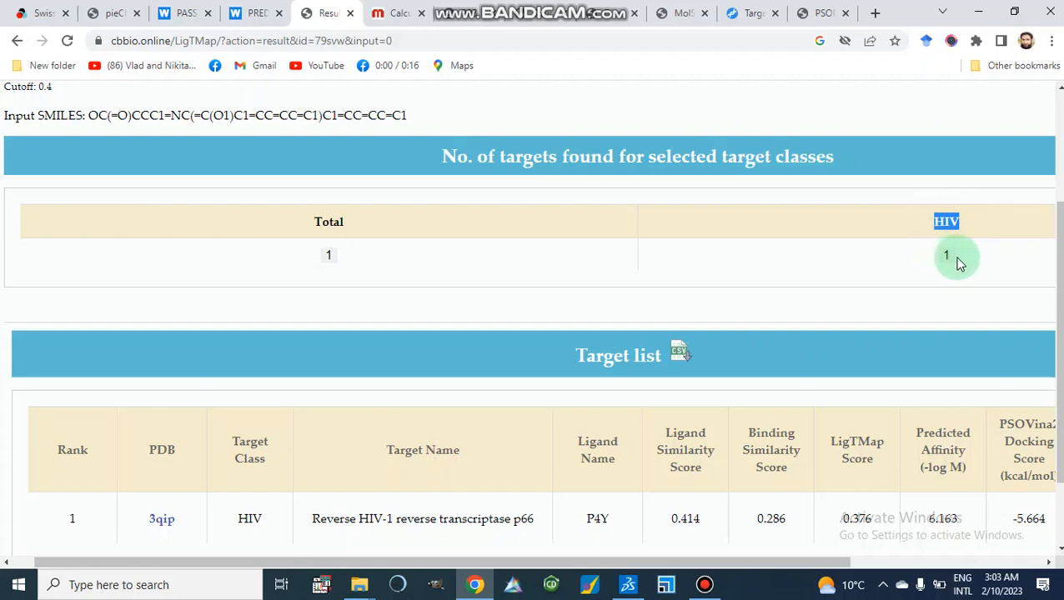
pyautogui.moveTo(954, 260); pyautogui.dragTo(940, 262)
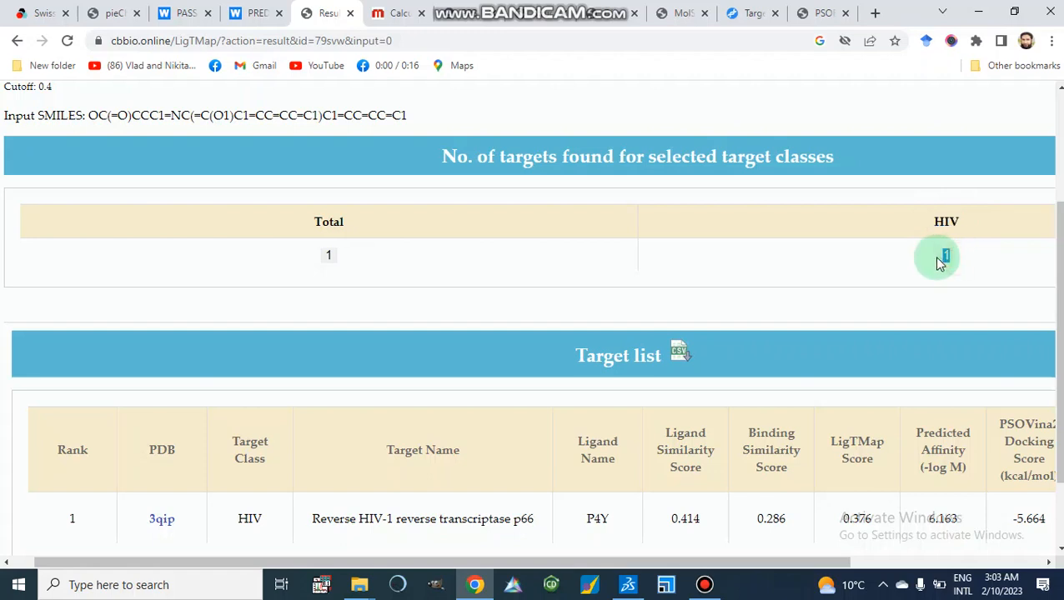
pyautogui.scroll(-2, 800, 263)
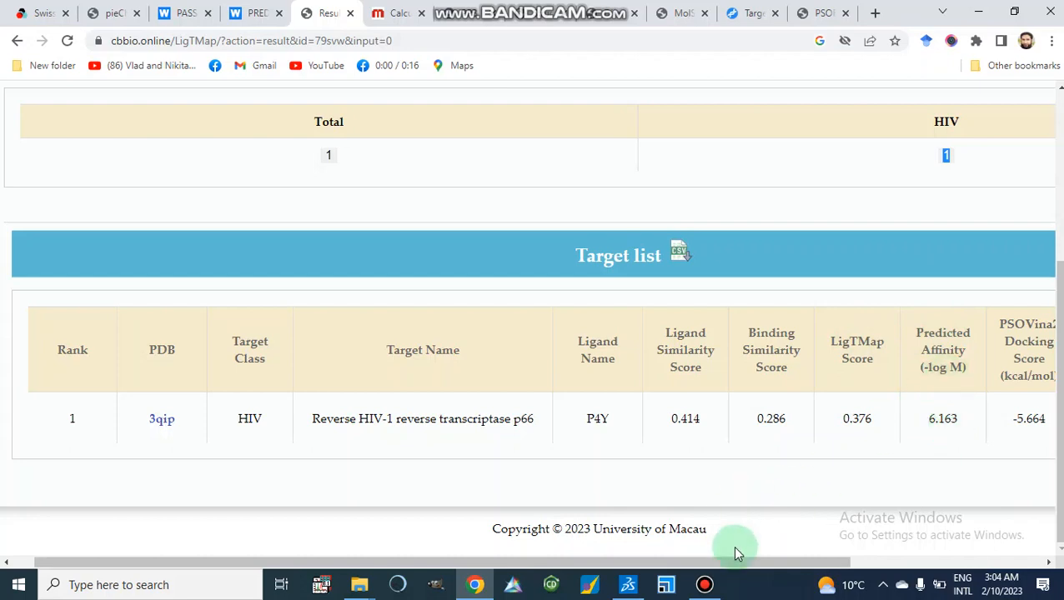
# Open the 3D docking pose of the 3qip reverse transcriptase target and review the PLIP interaction profile.
pyautogui.moveTo(731, 567); pyautogui.dragTo(959, 570)
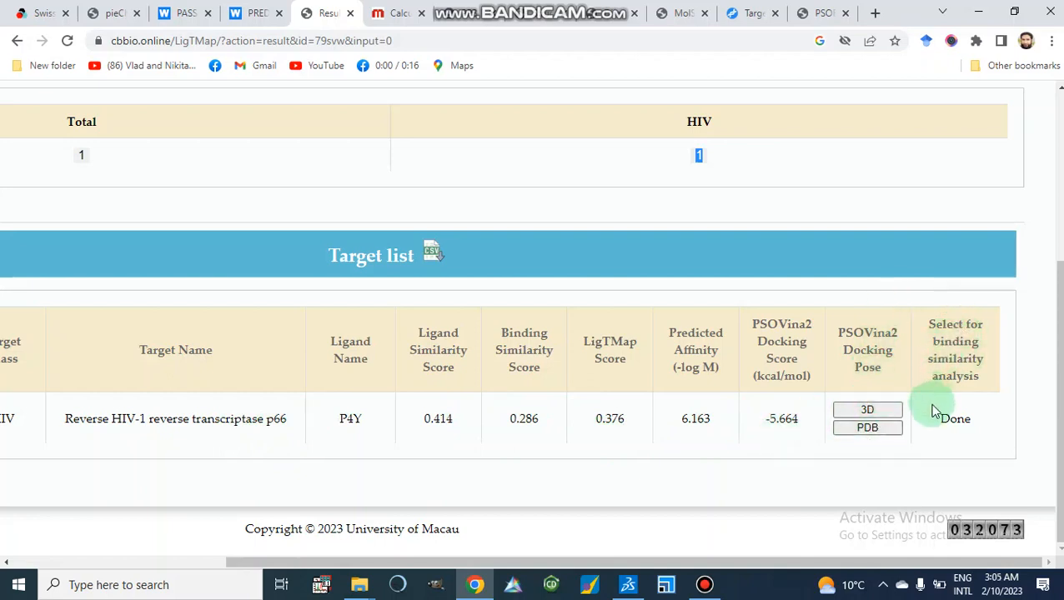
pyautogui.click(865, 412)
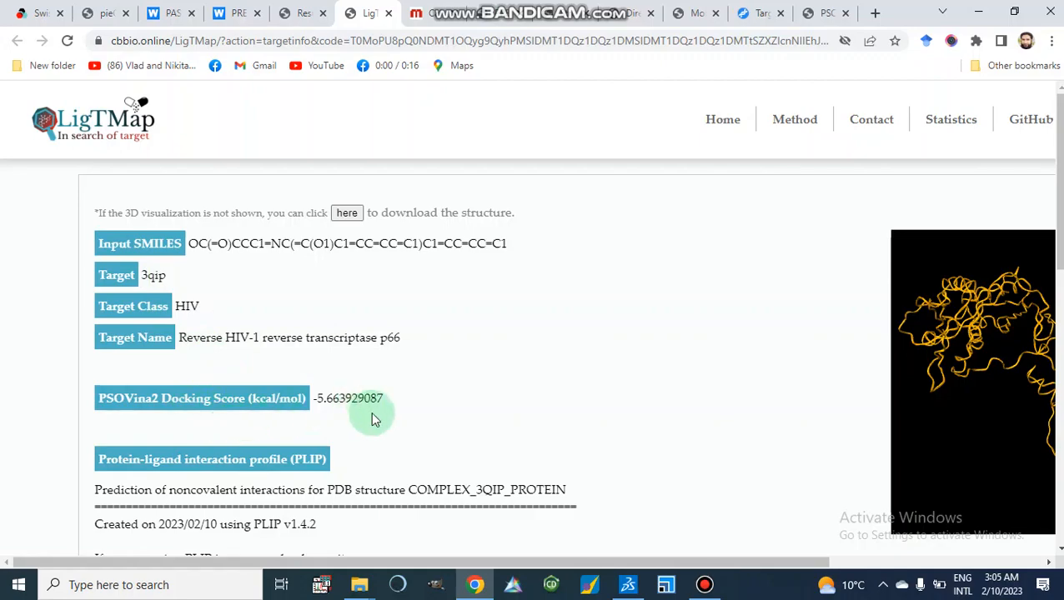
pyautogui.scroll(-3, 372, 417)
pyautogui.scroll(-3, 372, 416)
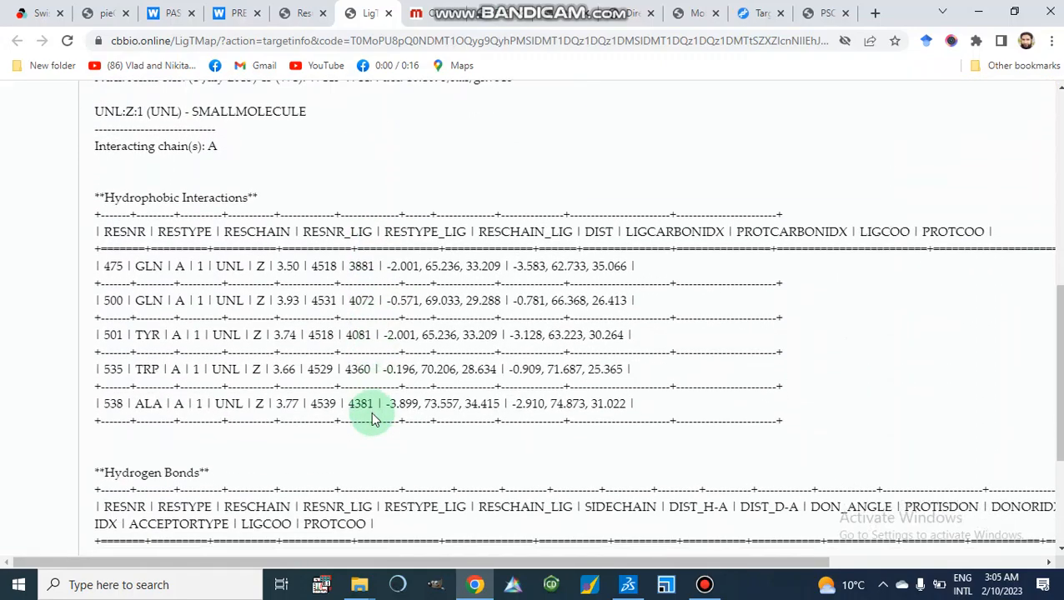
pyautogui.scroll(3, 373, 414)
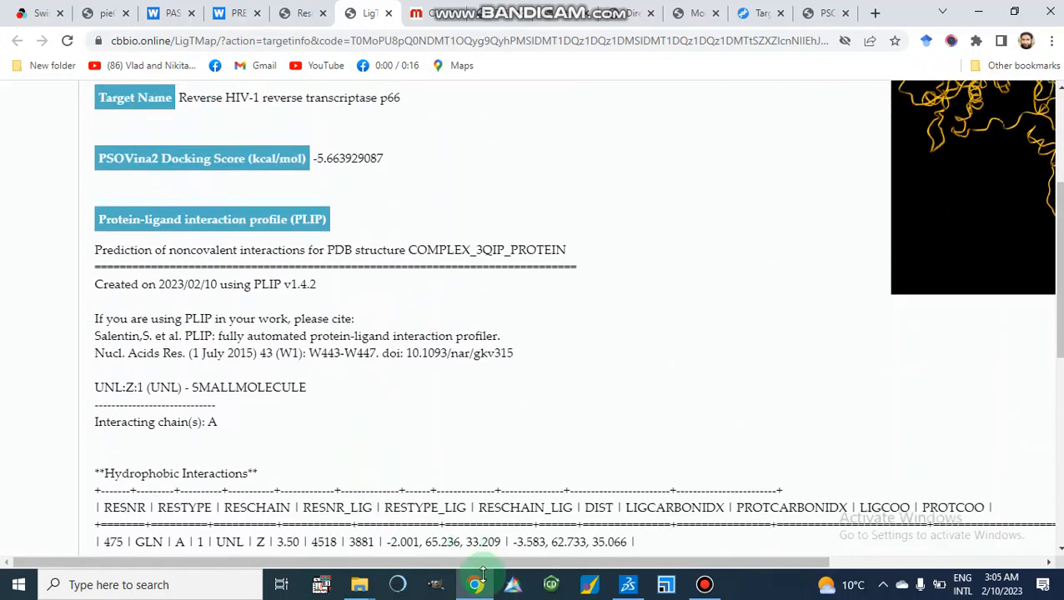
# Rotate and zoom the 3D view of the docked ligand in the reverse transcriptase complex and review the interaction tables.
pyautogui.moveTo(457, 565); pyautogui.dragTo(688, 565)
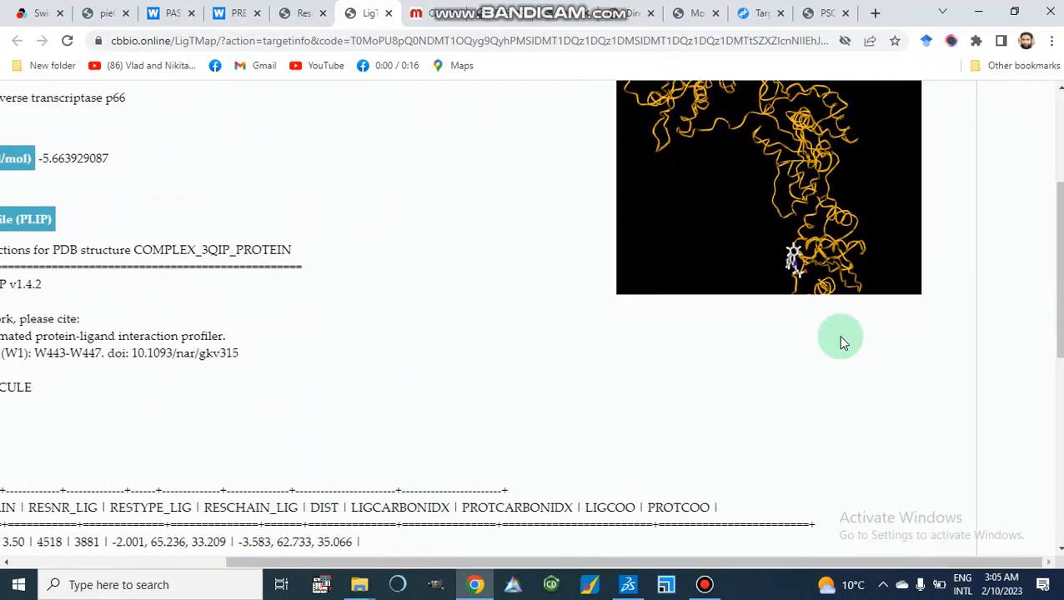
pyautogui.scroll(2, 838, 336)
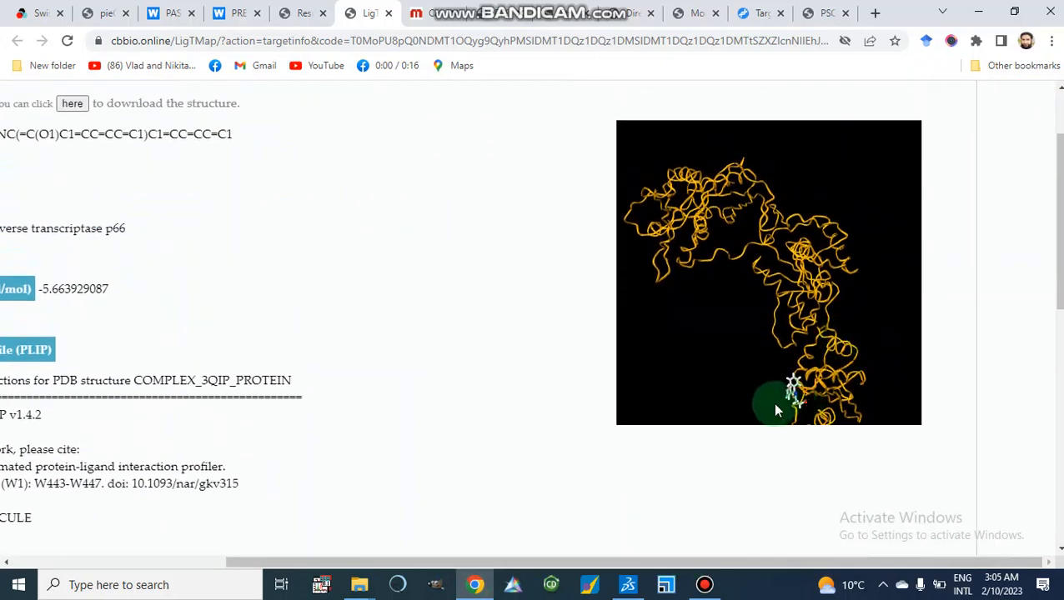
pyautogui.moveTo(781, 403); pyautogui.dragTo(764, 334)
pyautogui.scroll(-5, 870, 337)
pyautogui.scroll(3, 816, 341)
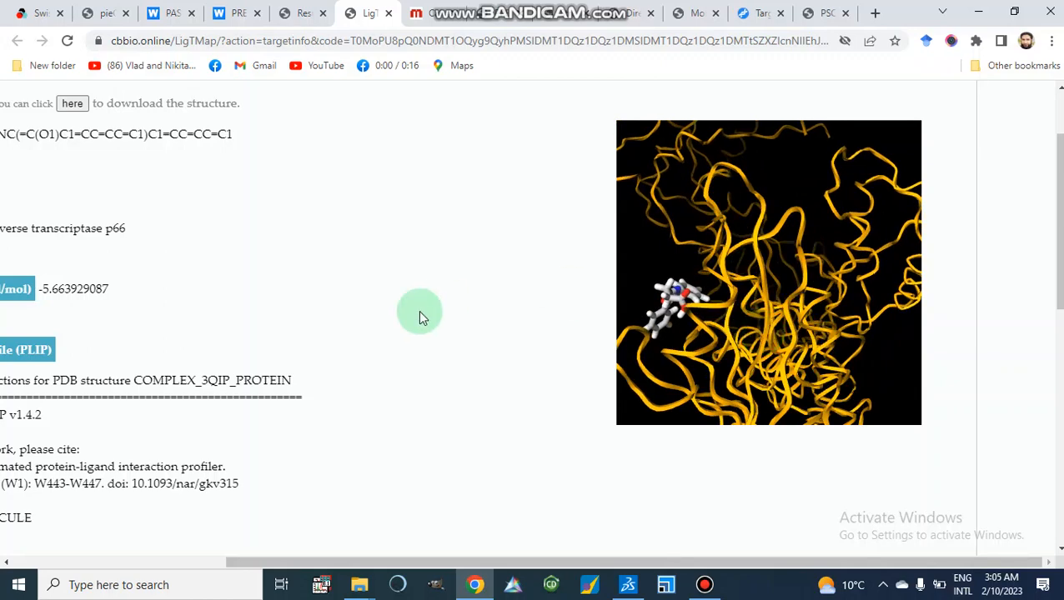
pyautogui.scroll(2, 420, 317)
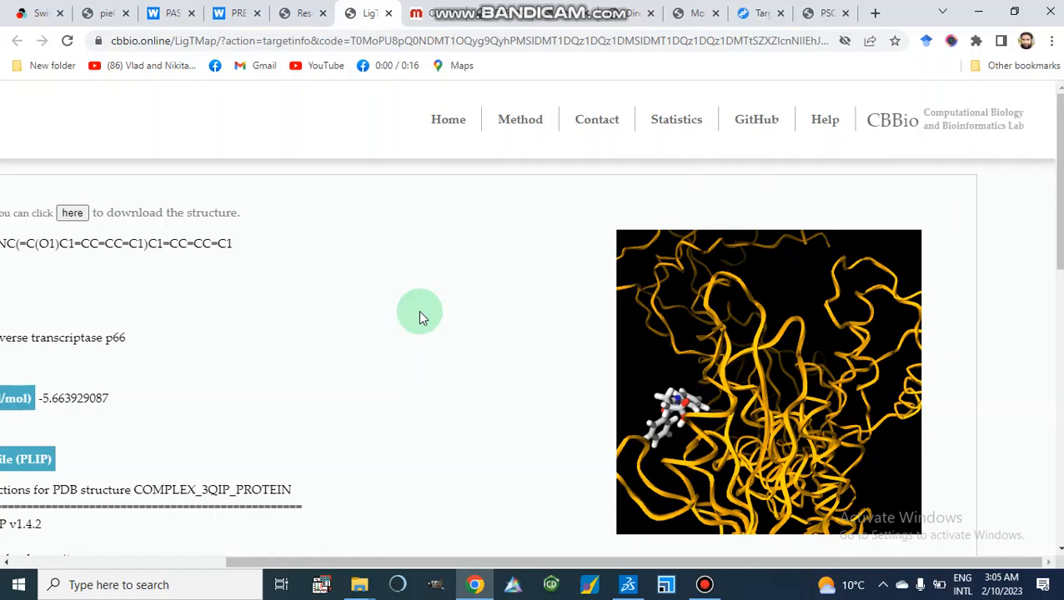
pyautogui.scroll(-10, 419, 317)
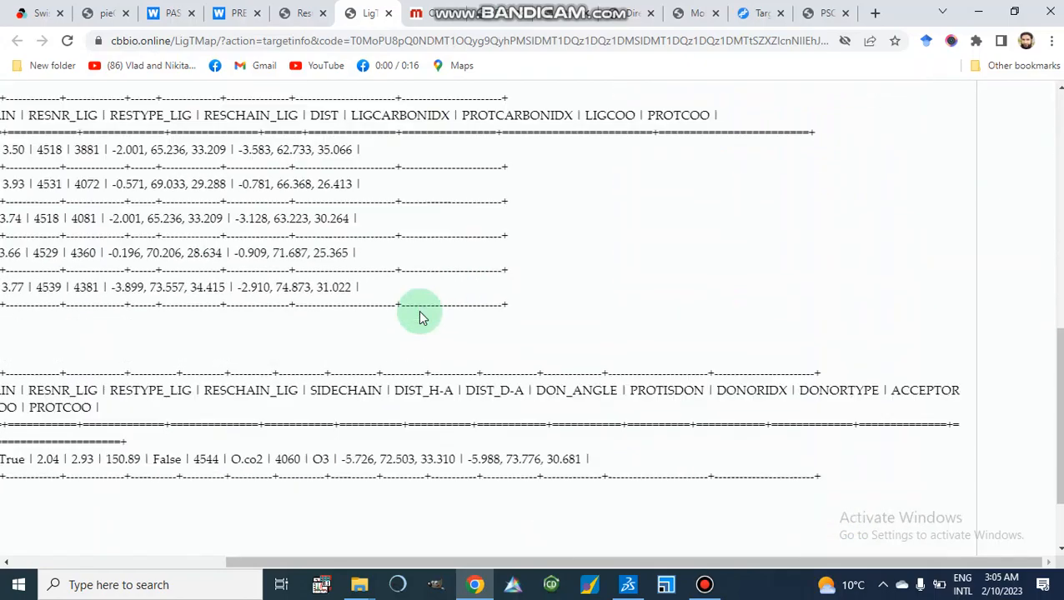
pyautogui.scroll(10, 419, 315)
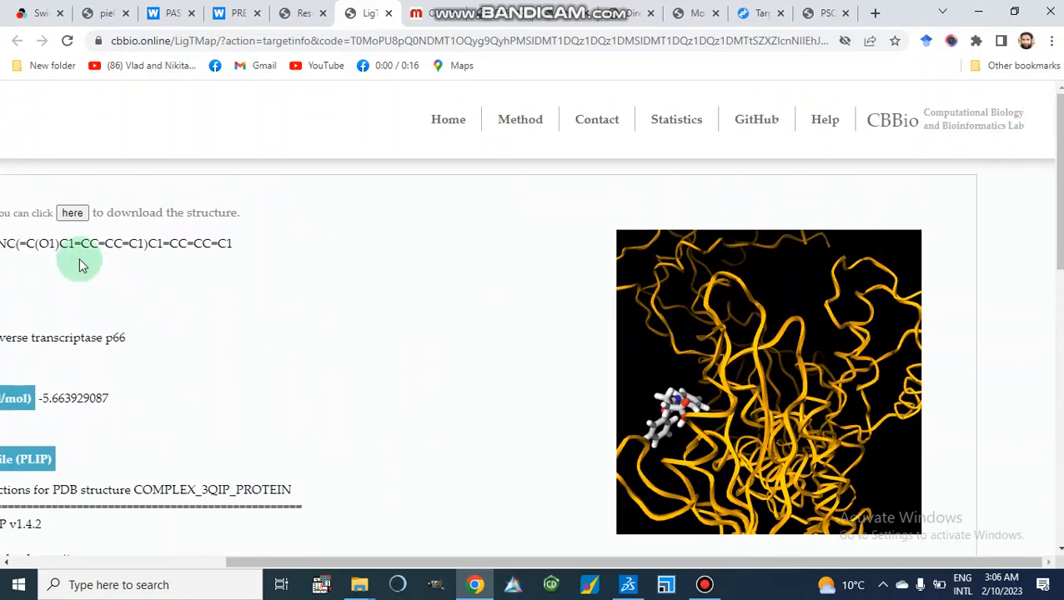
# Download the complex_3qip.pdb structure file and open it.
pyautogui.moveTo(79, 257); pyautogui.dragTo(72, 220)
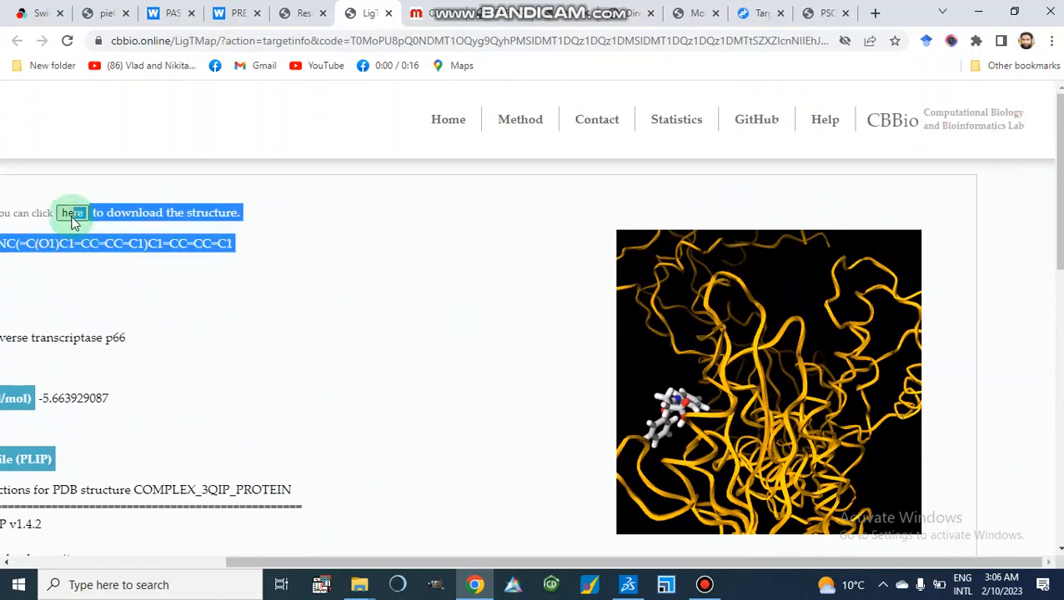
pyautogui.click(112, 325)
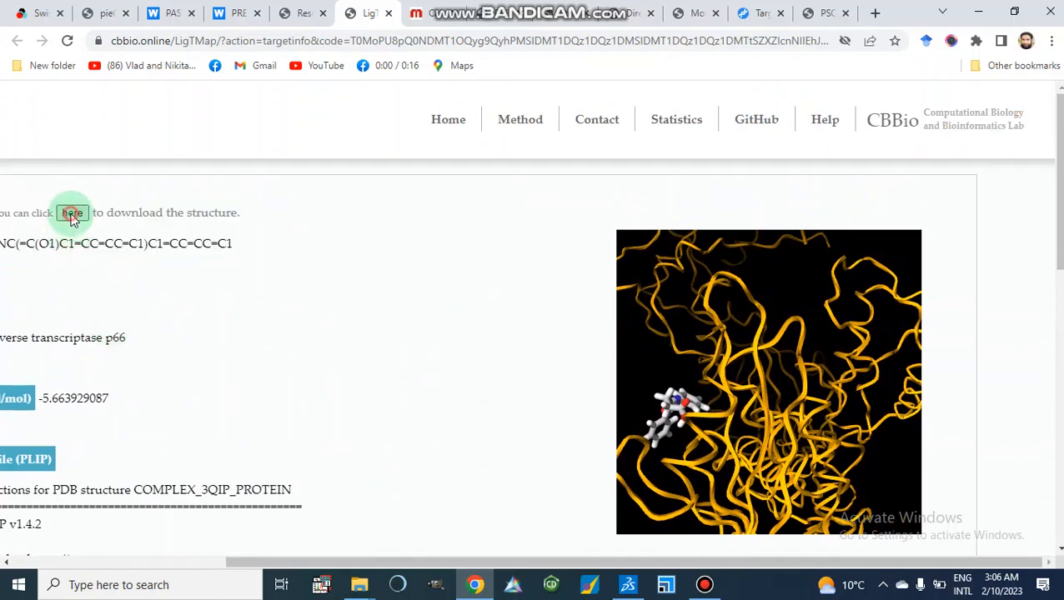
pyautogui.click(73, 214)
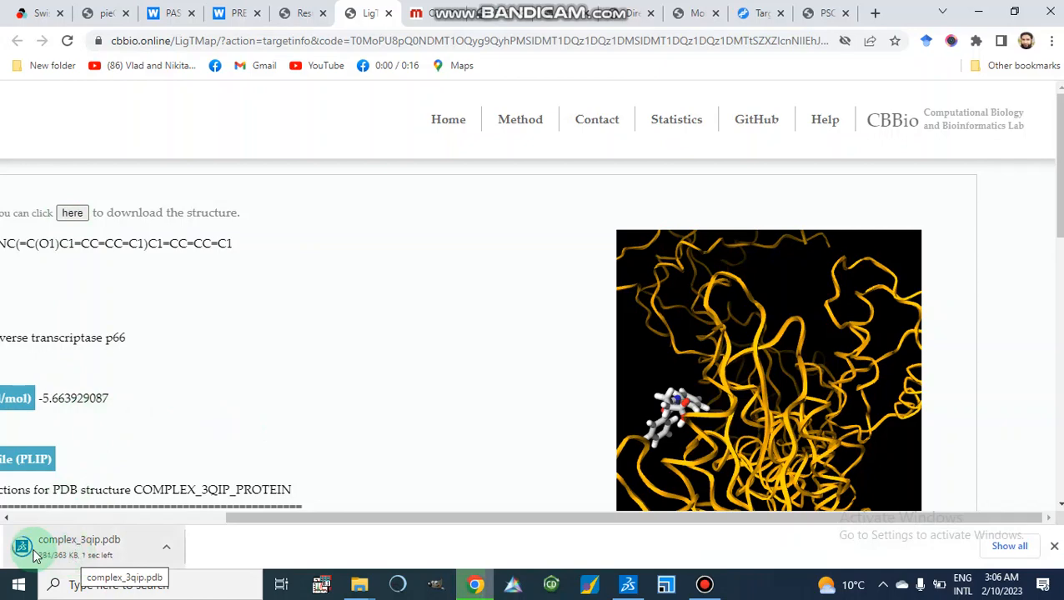
pyautogui.click(79, 552)
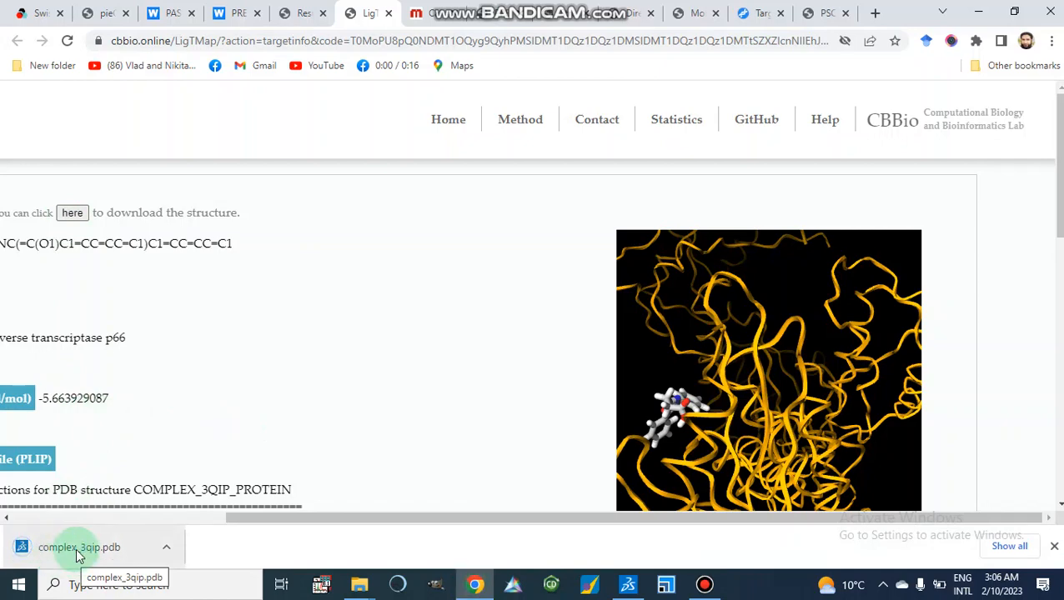
pyautogui.click(79, 551)
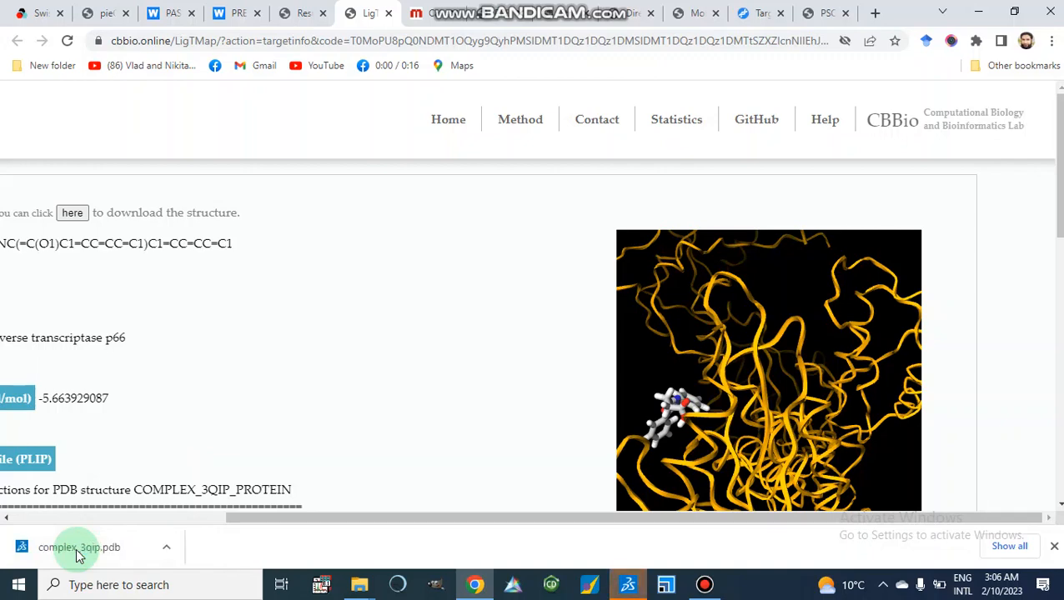
# Switch to Discovery Studio, rotate the complex_3qip structure and show its hierarchy tree.
pyautogui.click(627, 586)
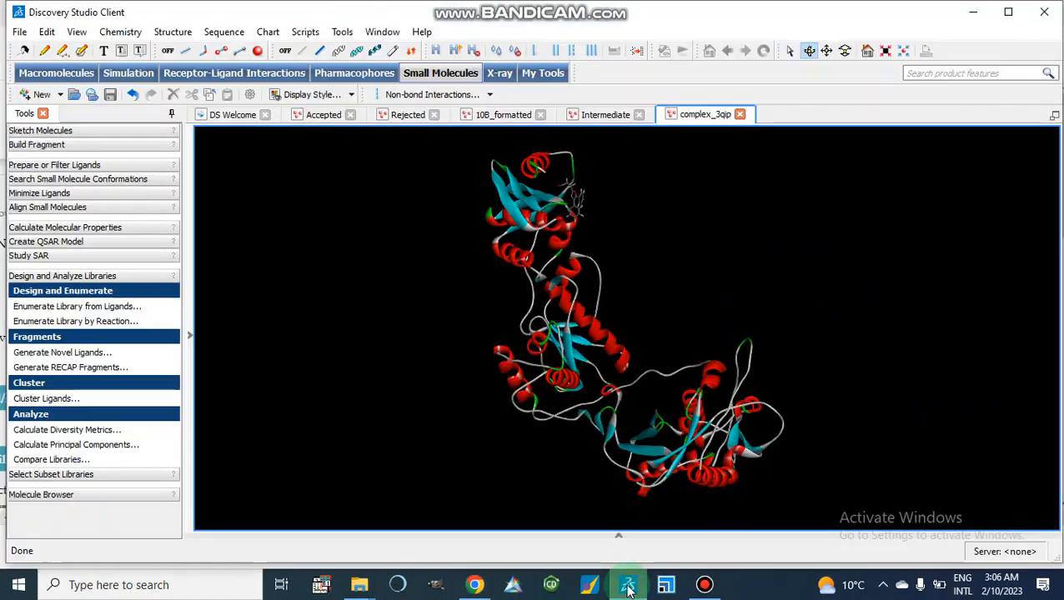
pyautogui.click(598, 257)
pyautogui.moveTo(632, 245); pyautogui.dragTo(552, 275)
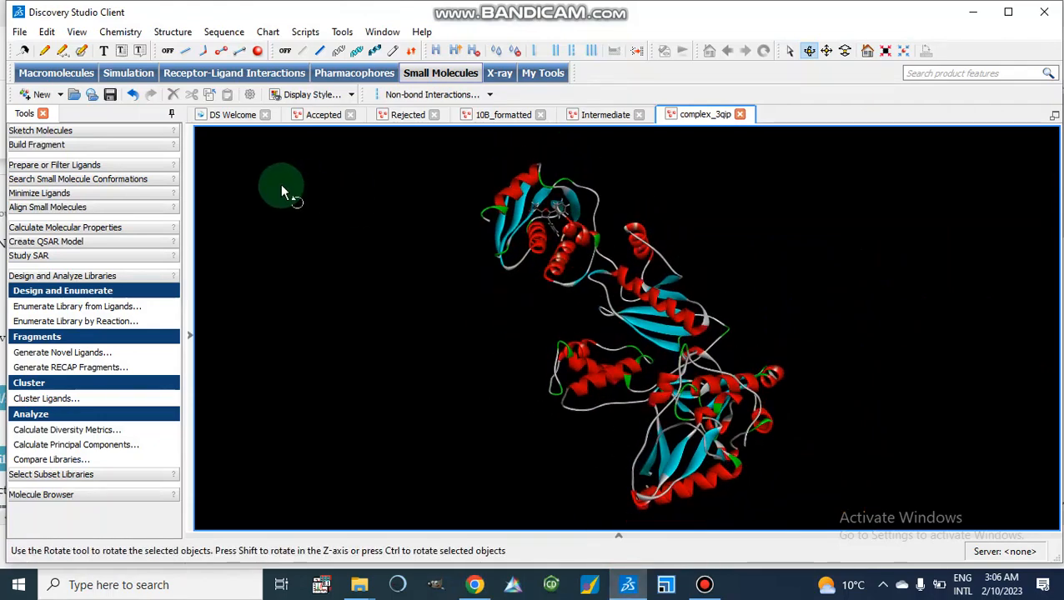
pyautogui.click(189, 335)
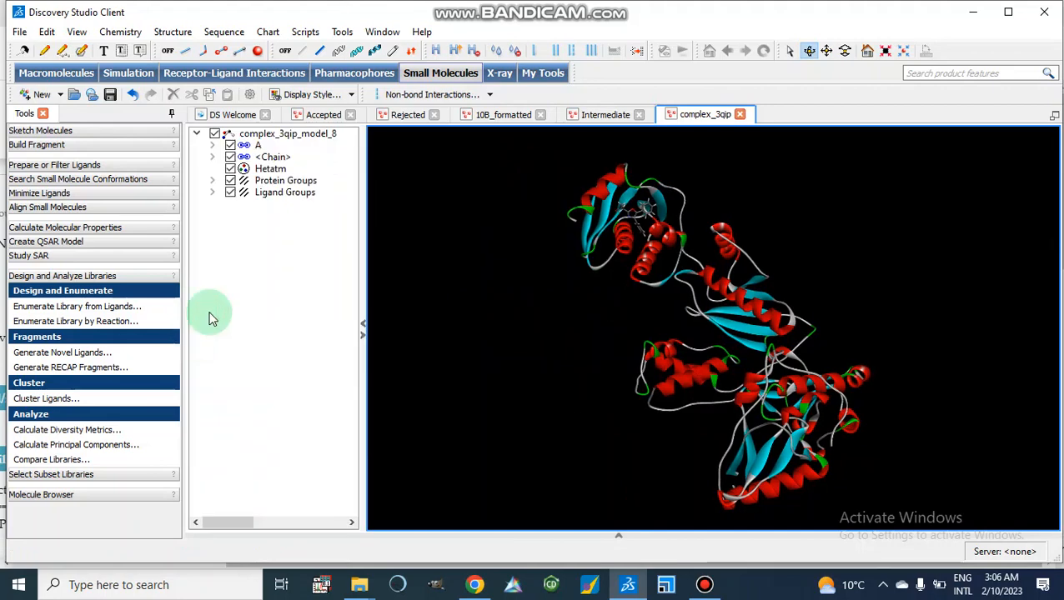
# Try a space-filling display style on the chain and undo it.
pyautogui.click(243, 159)
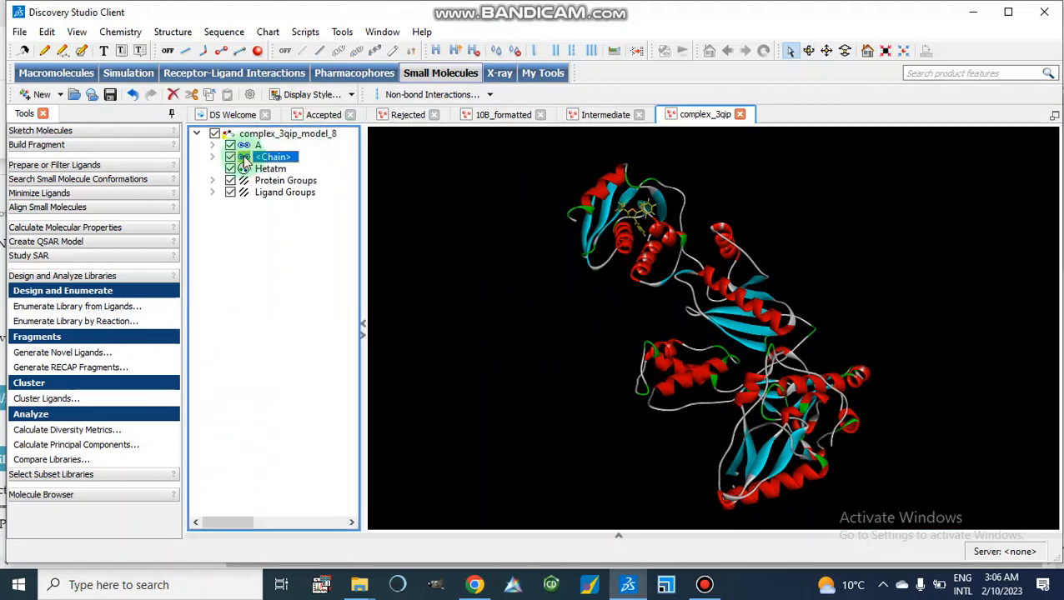
pyautogui.click(345, 95)
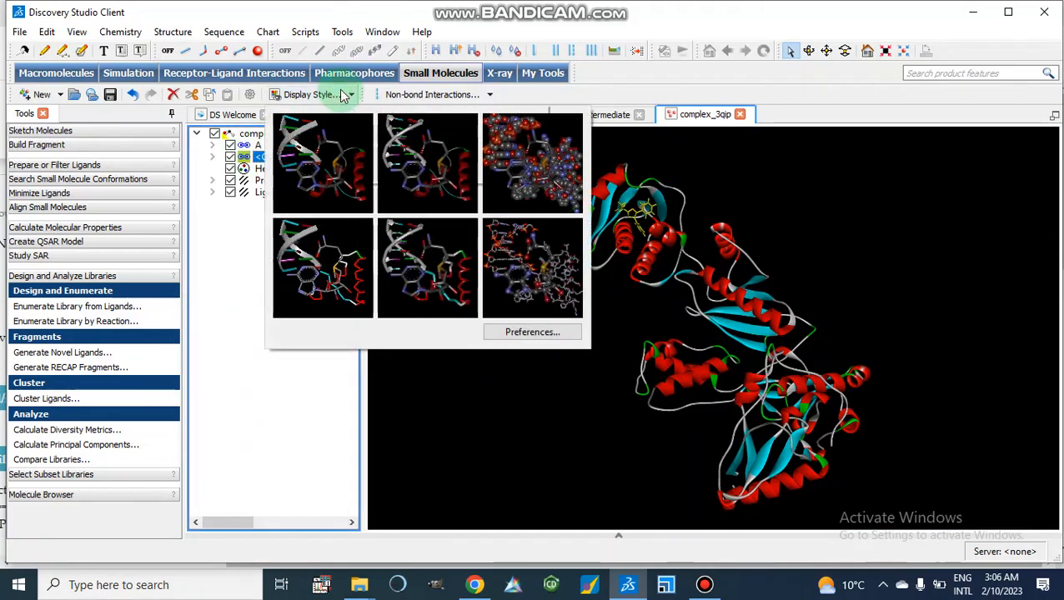
pyautogui.click(542, 205)
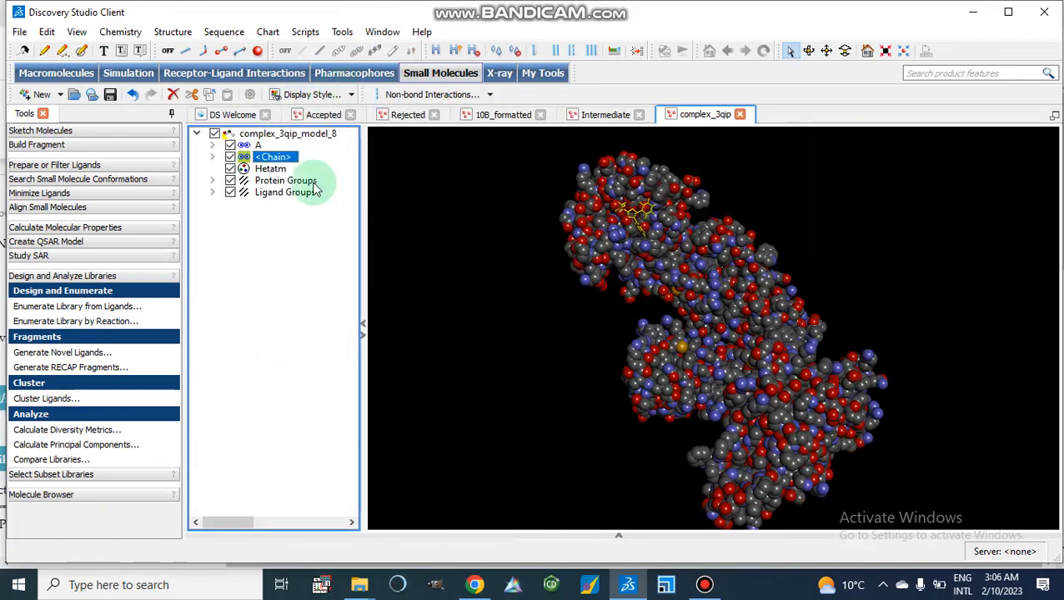
pyautogui.hotkey('ctrl', 'z')
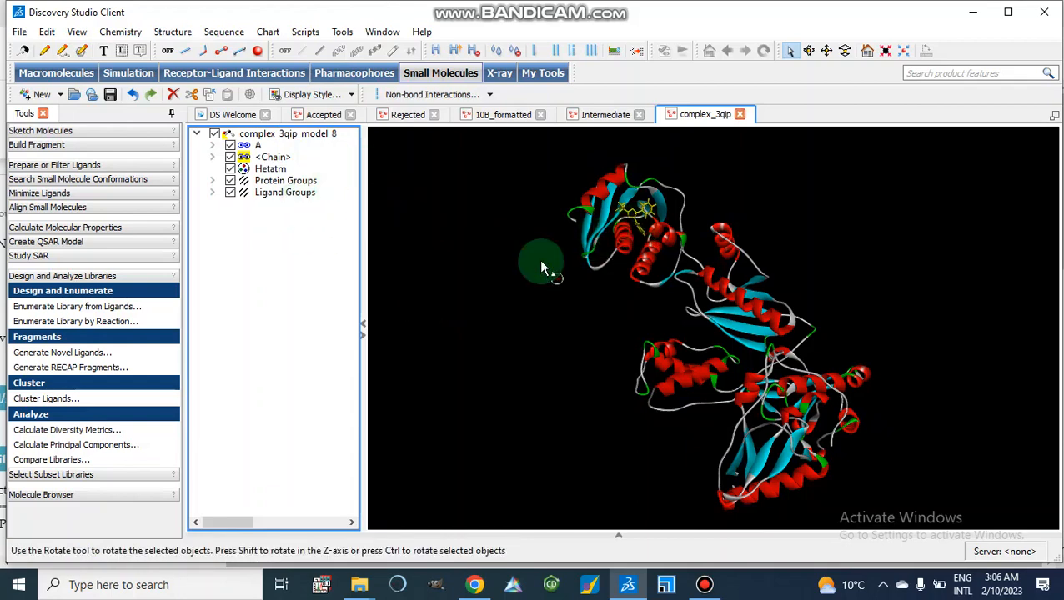
# Set the display style of the selected ligand chain to ball and stick and apply it.
pyautogui.click(271, 156)
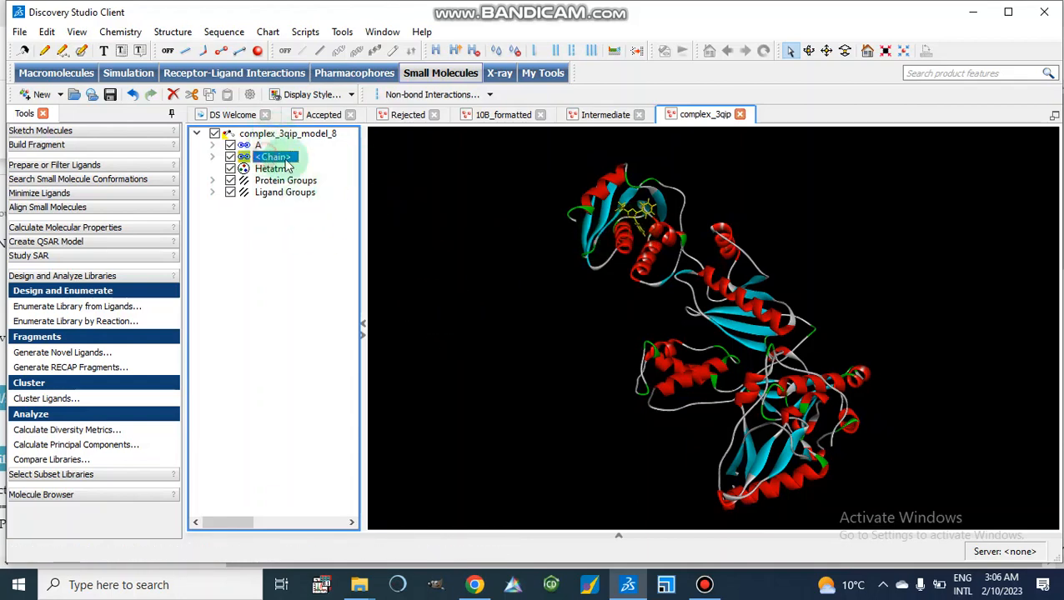
pyautogui.rightClick(485, 240)
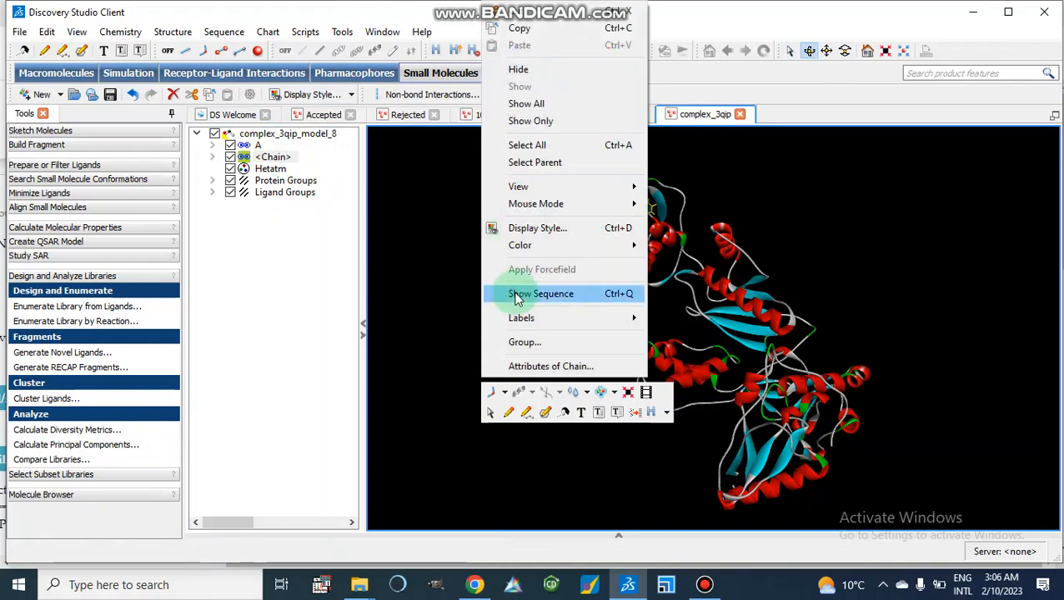
pyautogui.click(551, 230)
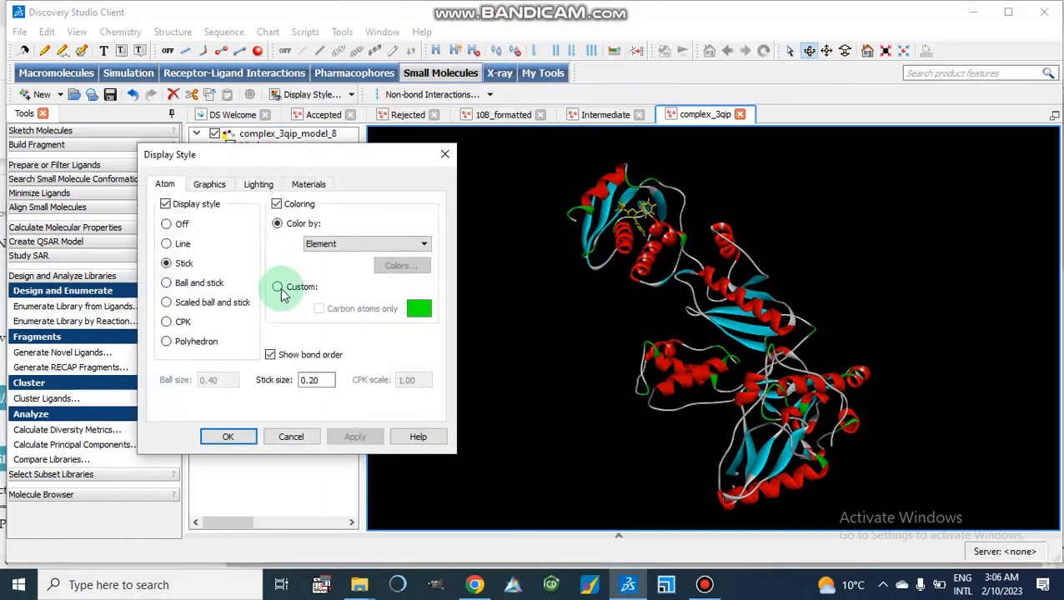
pyautogui.click(168, 283)
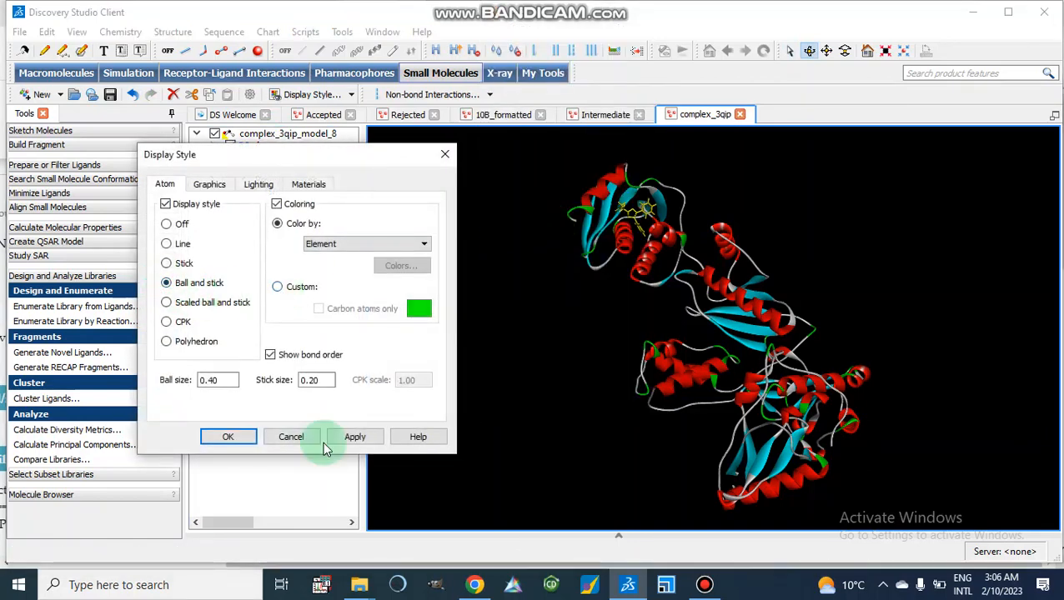
pyautogui.click(351, 437)
pyautogui.click(236, 437)
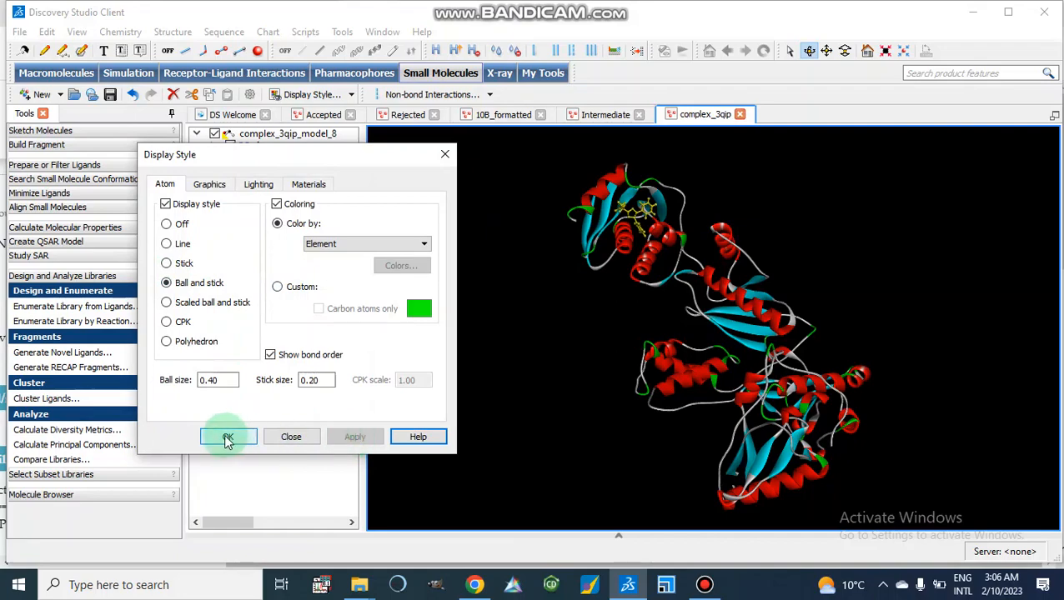
# Zoom and rotate the view around the ball-and-stick ligand in the binding pocket.
pyautogui.moveTo(505, 290); pyautogui.dragTo(484, 288)
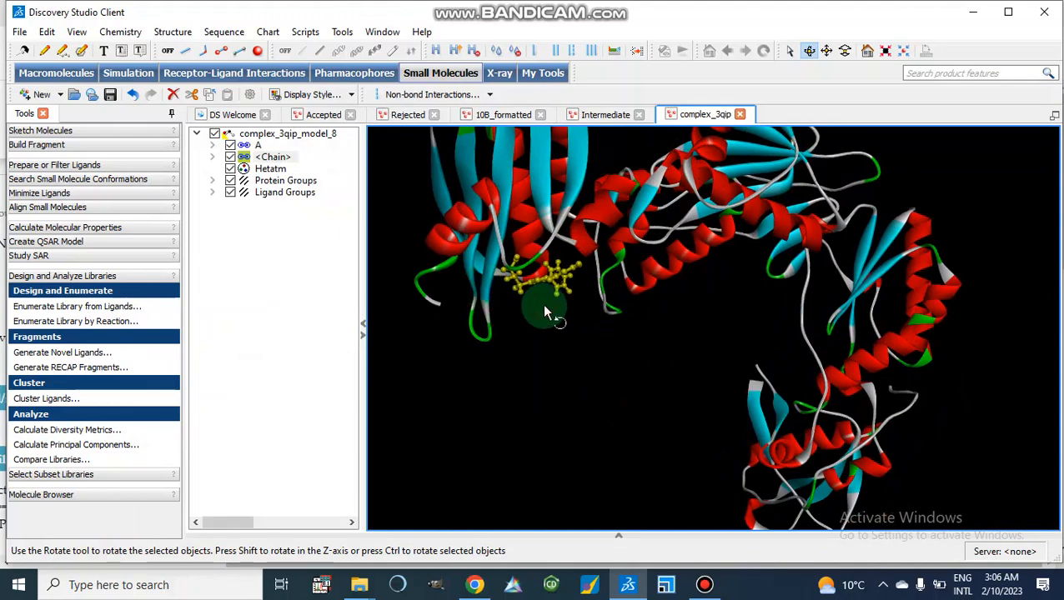
pyautogui.click(516, 377)
pyautogui.moveTo(516, 377); pyautogui.dragTo(504, 343)
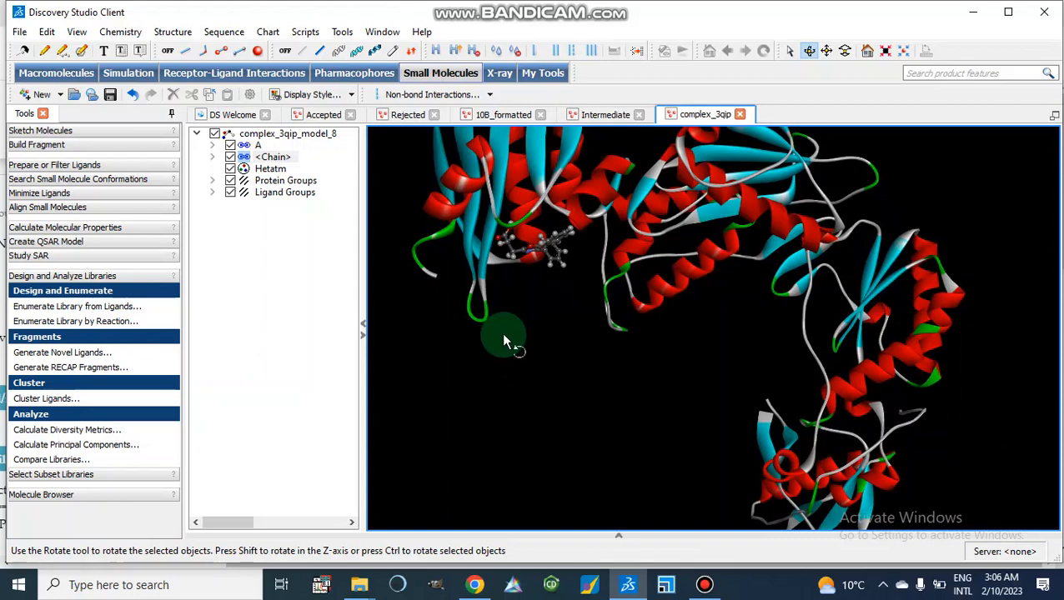
# Return to the browser and review the Molinspiration bioactivity scores, highlighting the nuclear receptor ligand score.
pyautogui.click(475, 586)
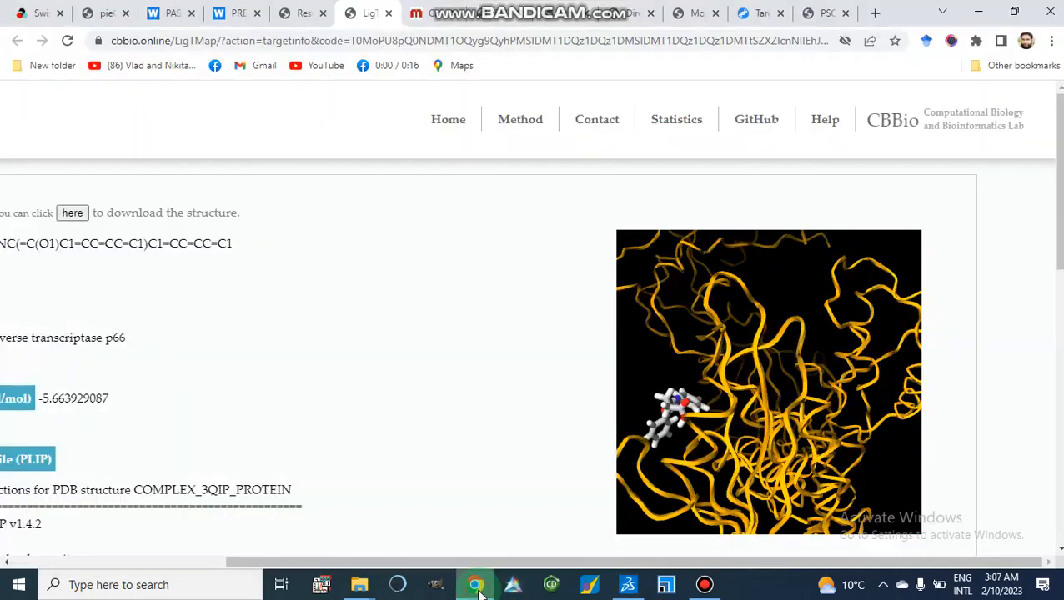
pyautogui.moveTo(399, 338); pyautogui.dragTo(375, 223)
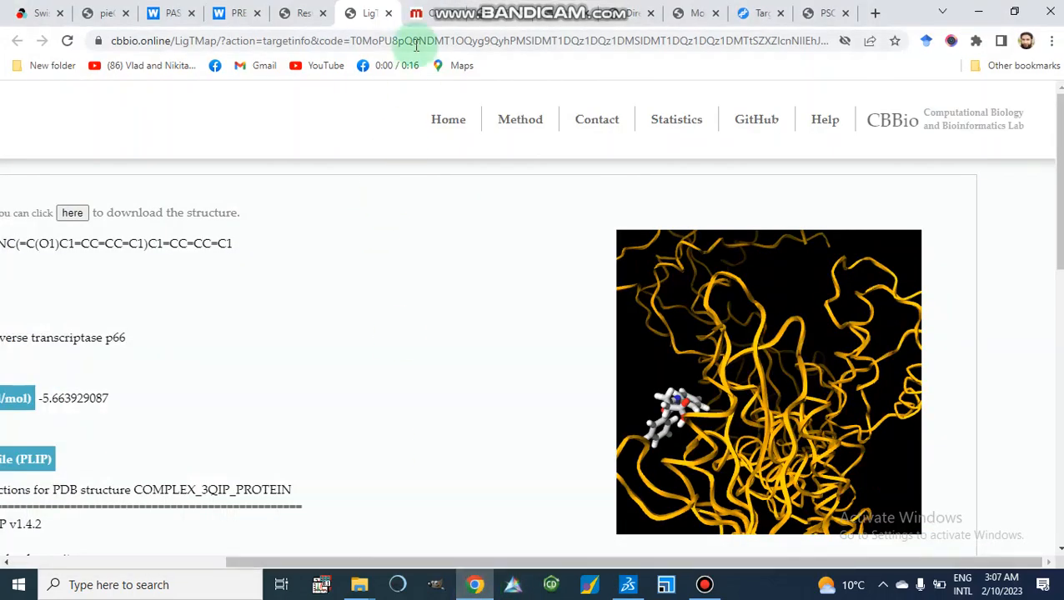
pyautogui.click(421, 18)
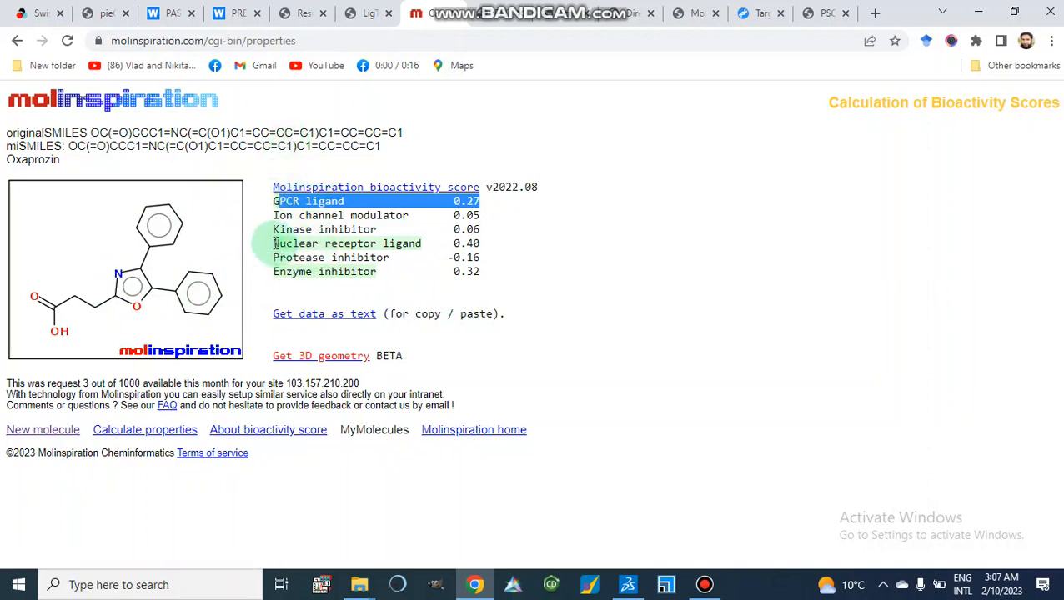
pyautogui.moveTo(275, 243); pyautogui.dragTo(437, 242)
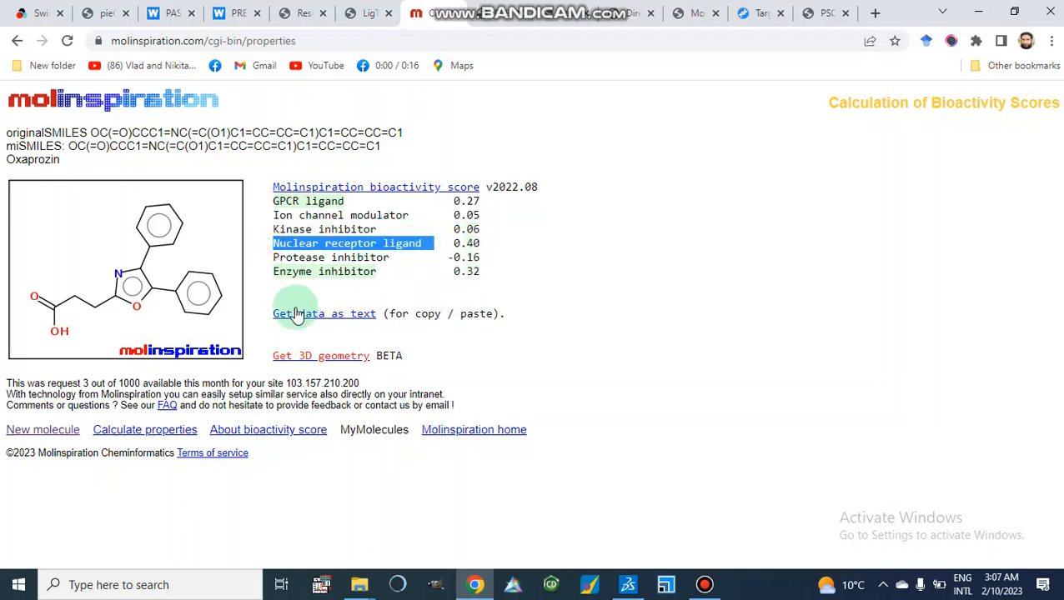
# Submit the PPB polypharmacology search with 20 targets and all fingerprints selected.
pyautogui.click(495, 20)
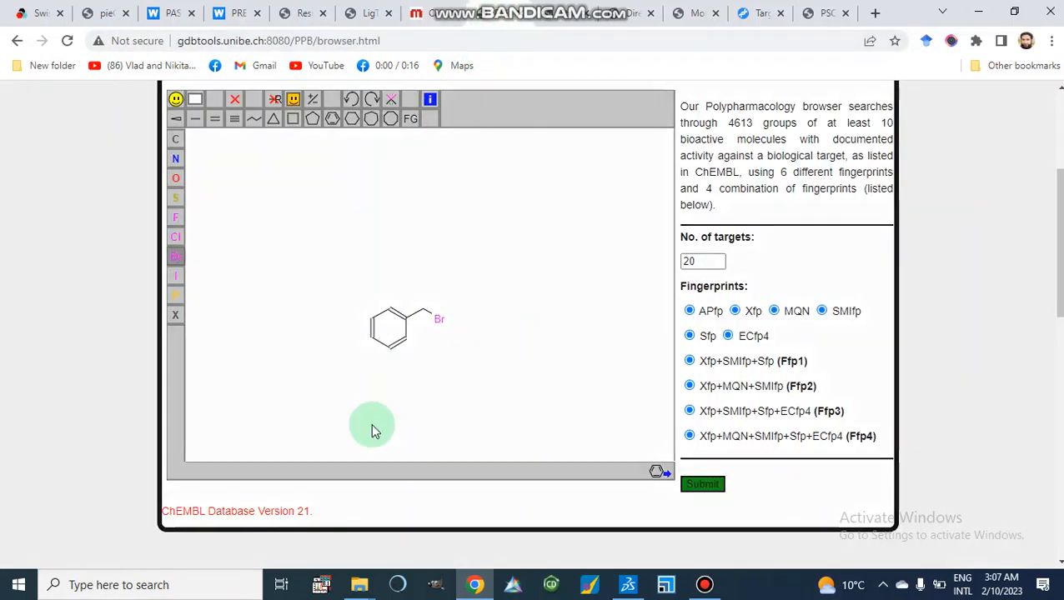
pyautogui.scroll(3, 373, 431)
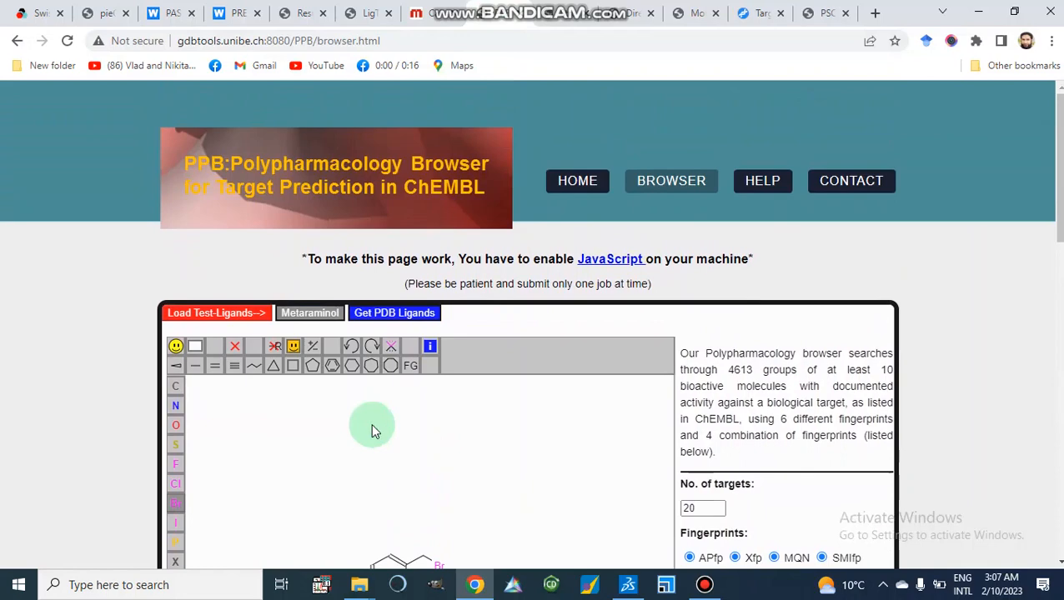
pyautogui.scroll(-4, 373, 431)
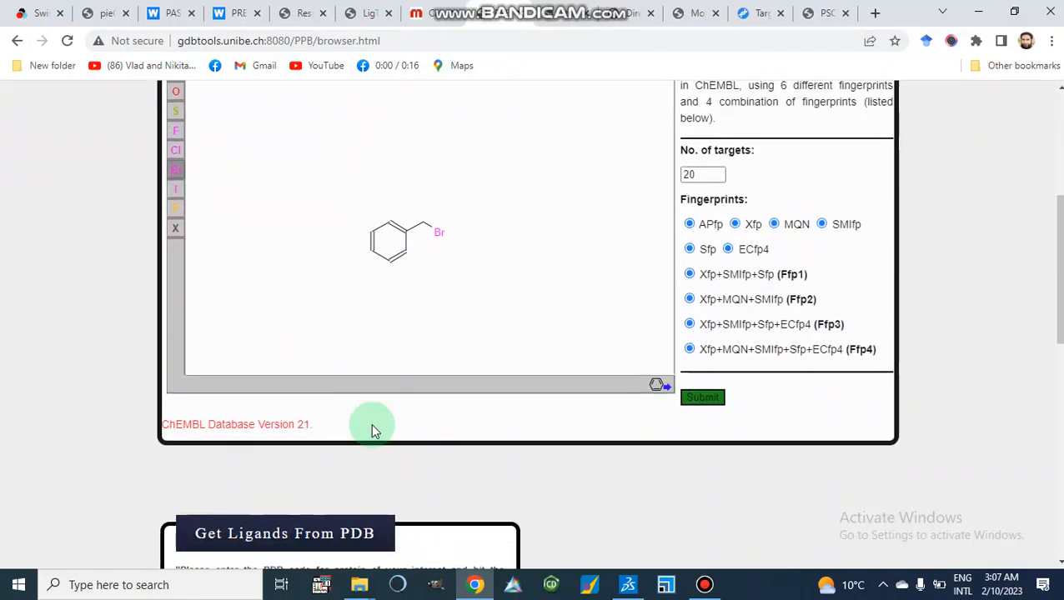
pyautogui.click(703, 400)
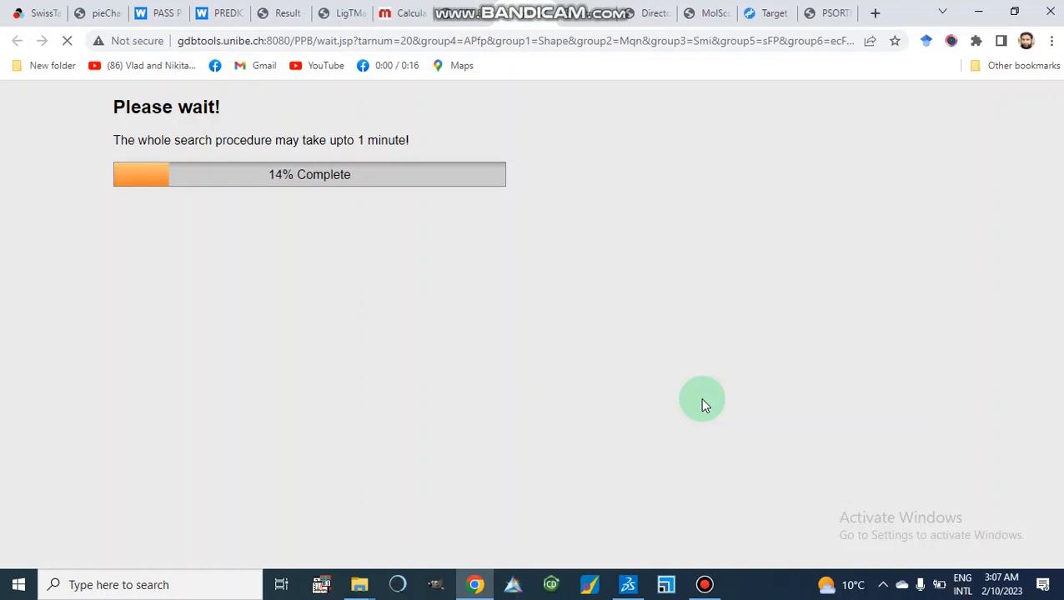
# Open TargetHunter and paste the oxaprozin SMILES string into the SMILES field.
pyautogui.click(596, 8)
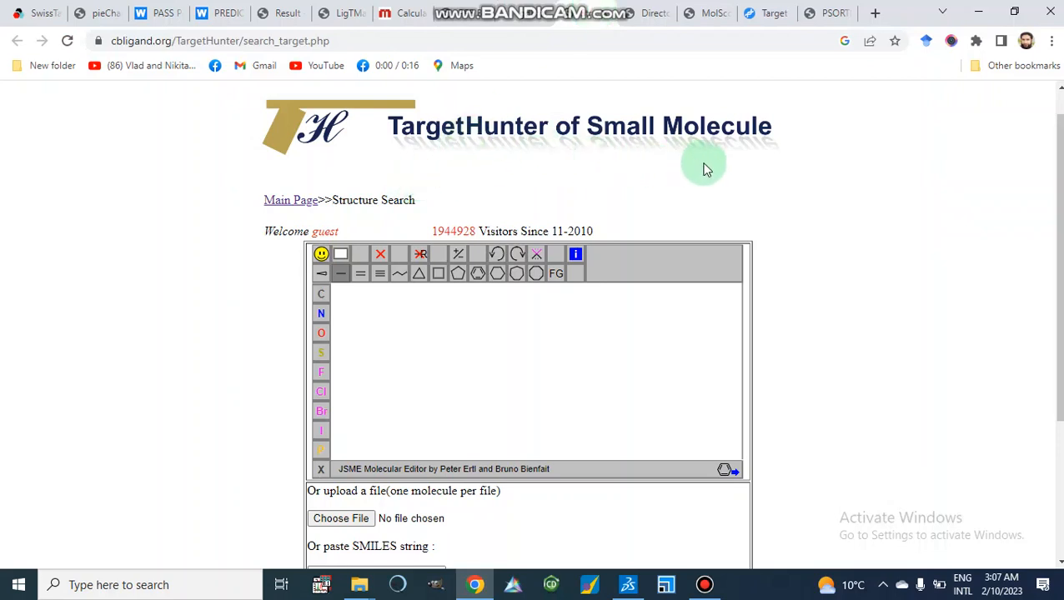
pyautogui.scroll(-3, 704, 169)
pyautogui.scroll(3, 704, 170)
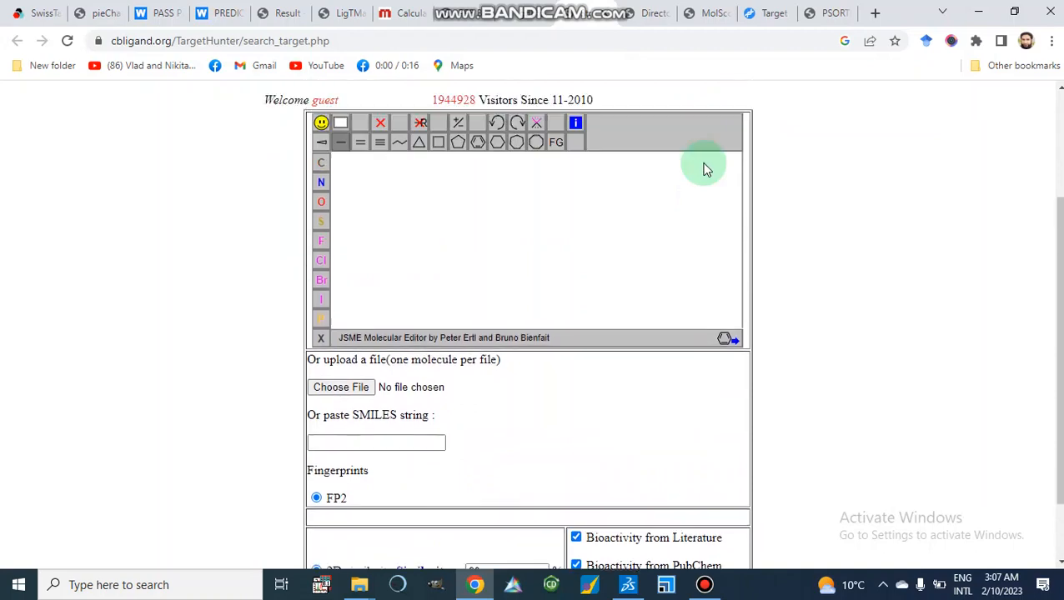
pyautogui.scroll(-2, 704, 169)
pyautogui.scroll(2, 704, 170)
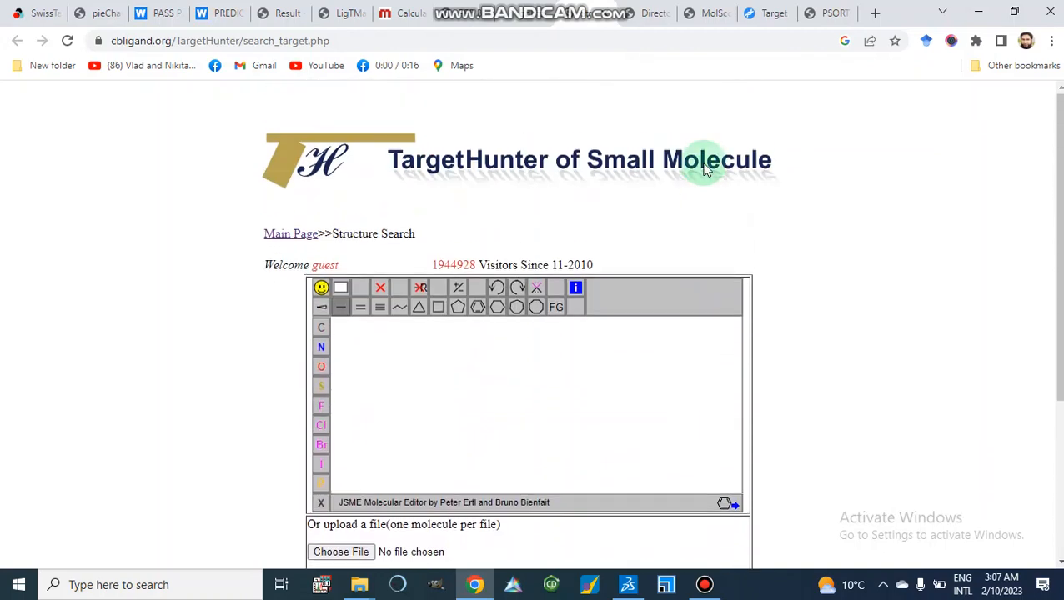
pyautogui.scroll(-2, 704, 169)
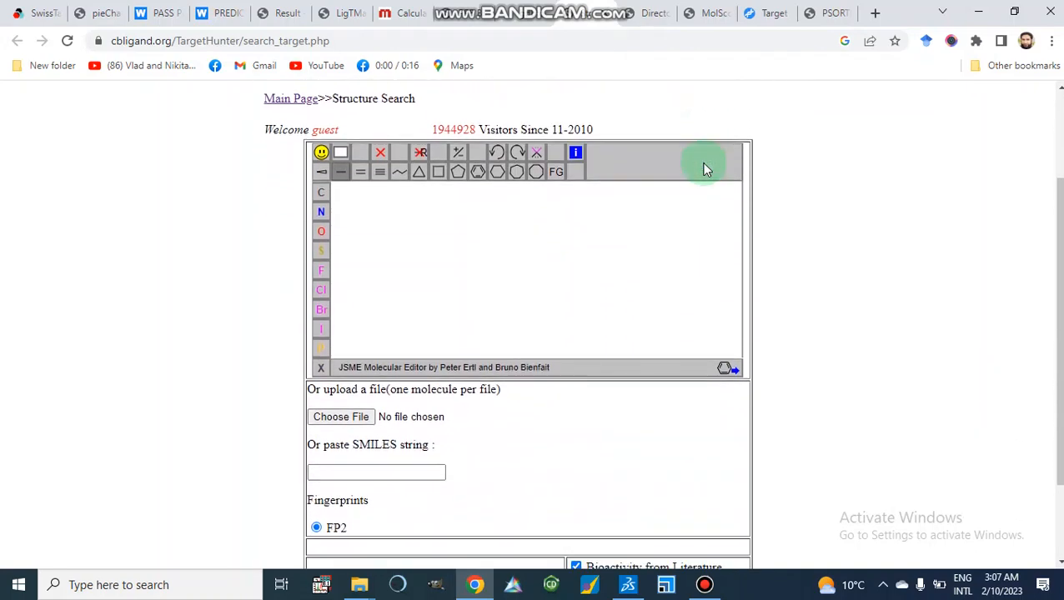
pyautogui.scroll(-2, 704, 169)
pyautogui.click(347, 366)
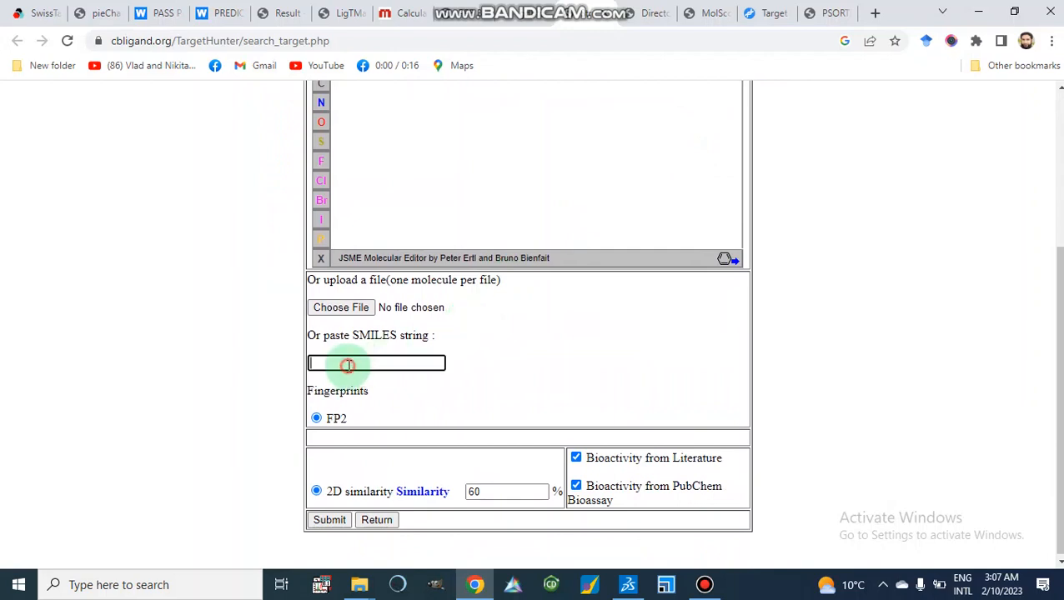
pyautogui.rightClick(347, 367)
pyautogui.click(386, 244)
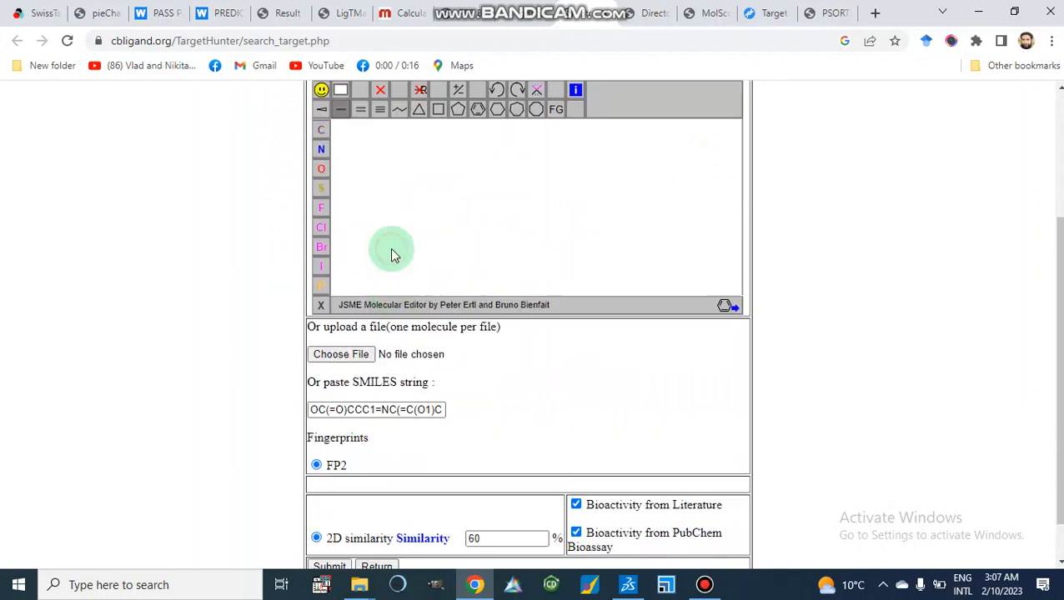
# Draw a benzene ring in the sketcher and submit the TargetHunter search at 60% 2D similarity.
pyautogui.scroll(-1, 471, 427)
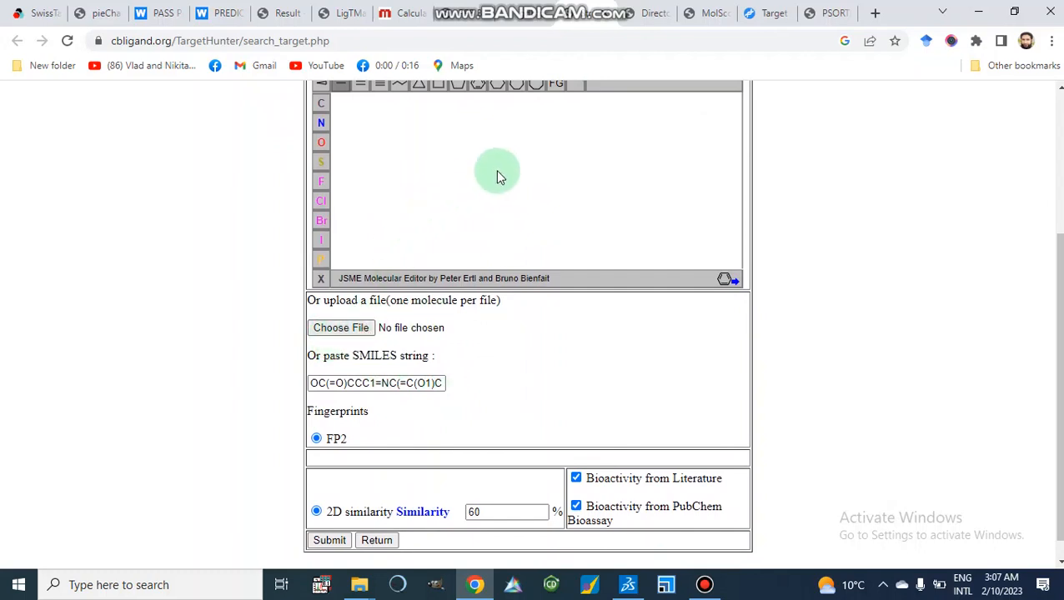
pyautogui.scroll(2, 497, 177)
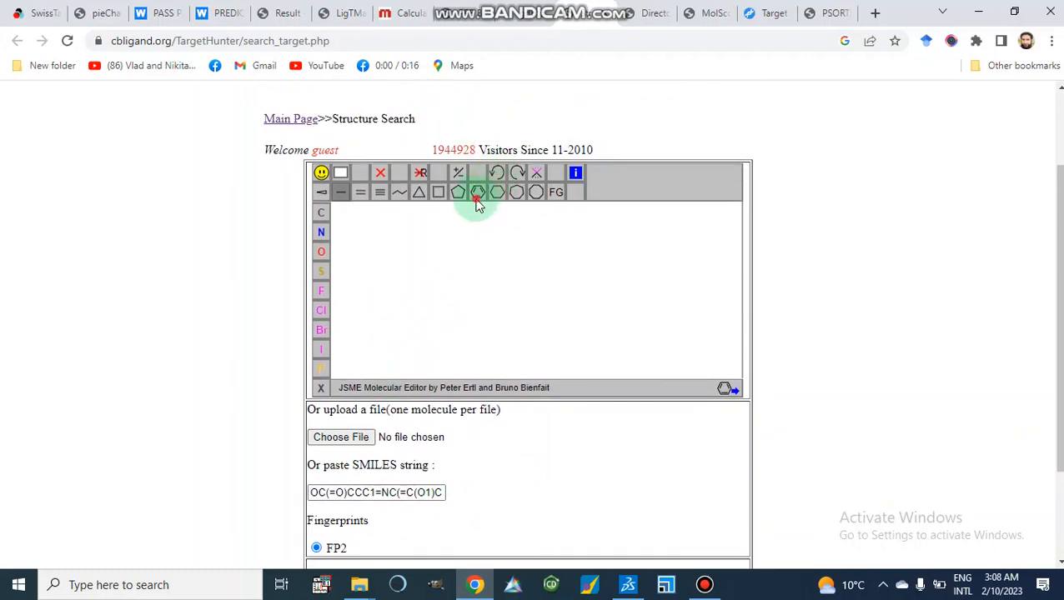
pyautogui.click(477, 198)
pyautogui.click(492, 254)
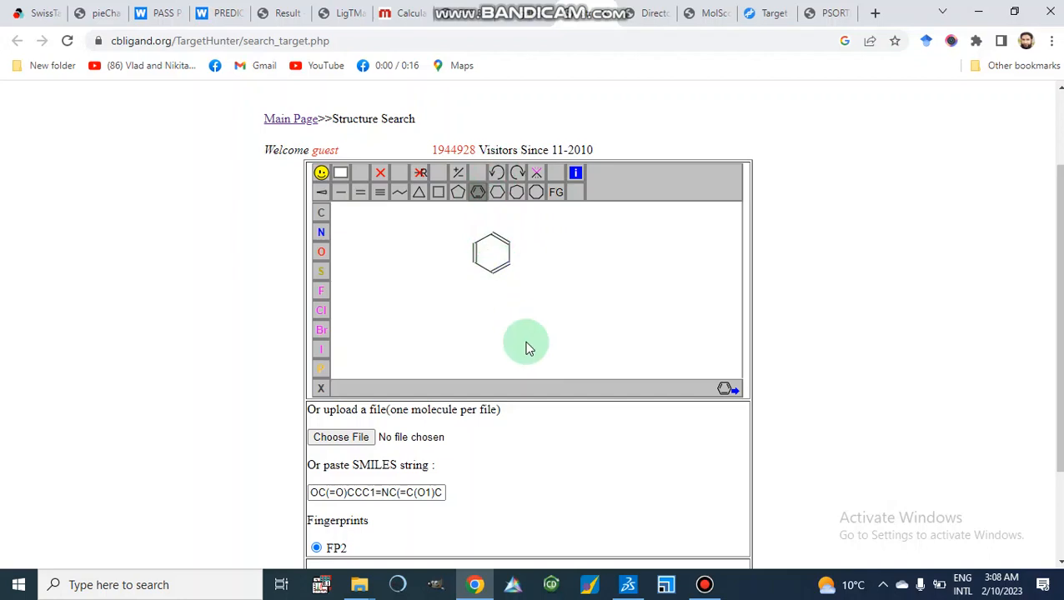
pyautogui.scroll(-2, 525, 347)
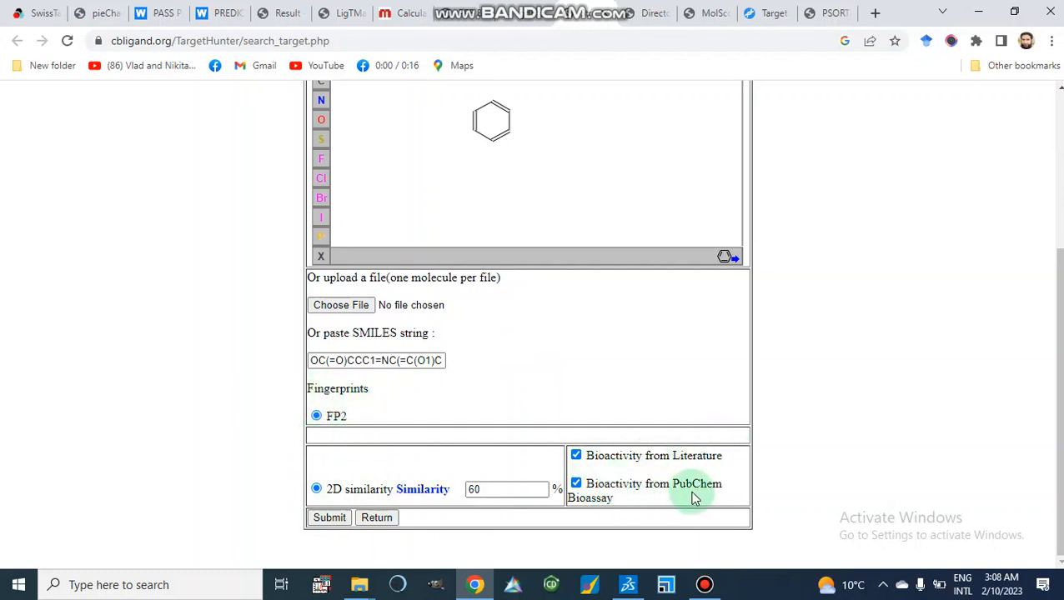
pyautogui.click(329, 519)
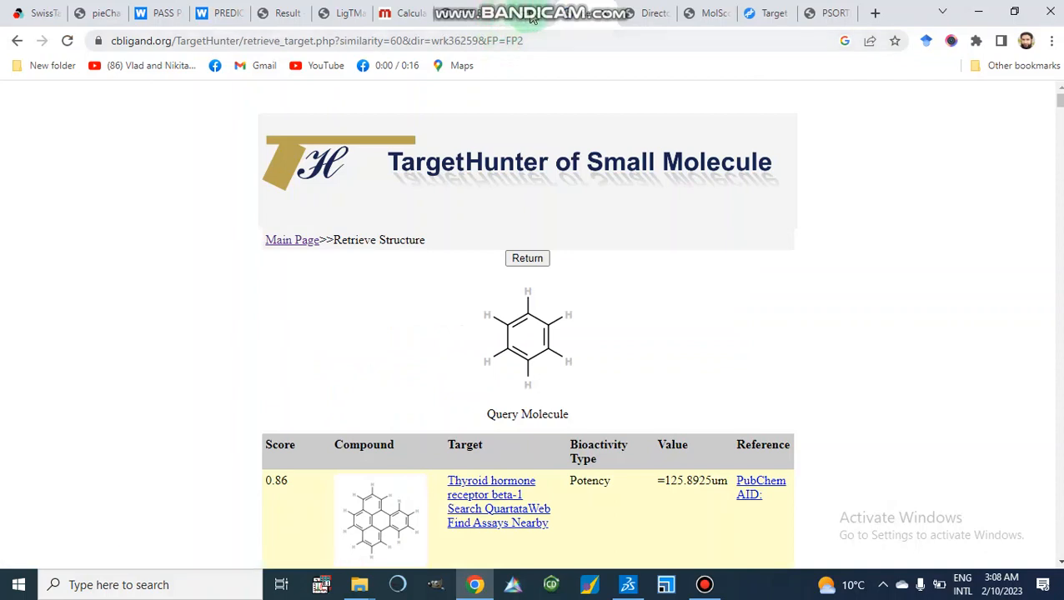
# Check the PPB search progress and return to the TargetHunter results.
pyautogui.click(532, 17)
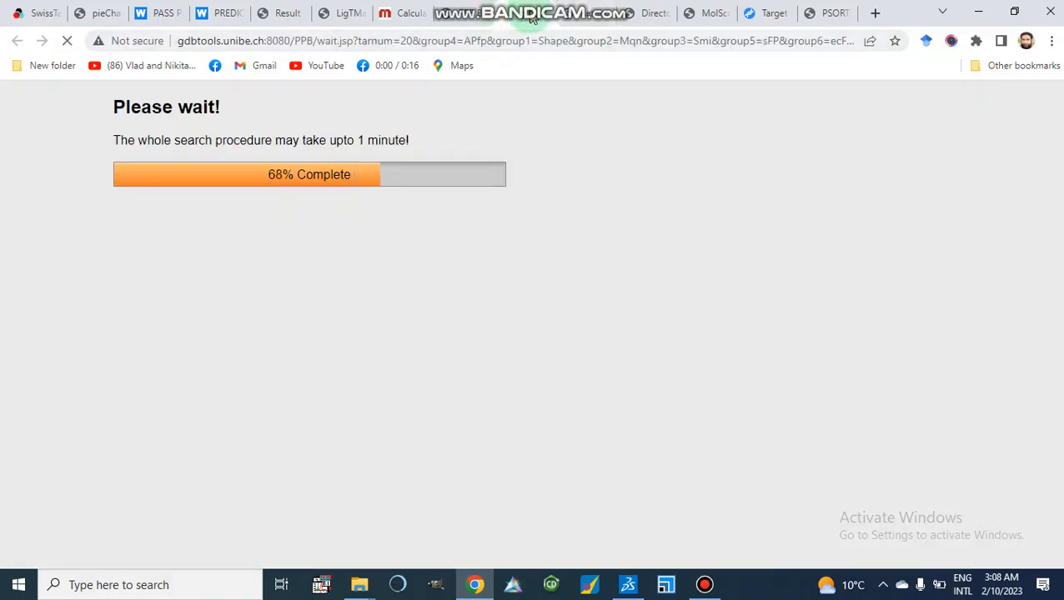
pyautogui.click(594, 17)
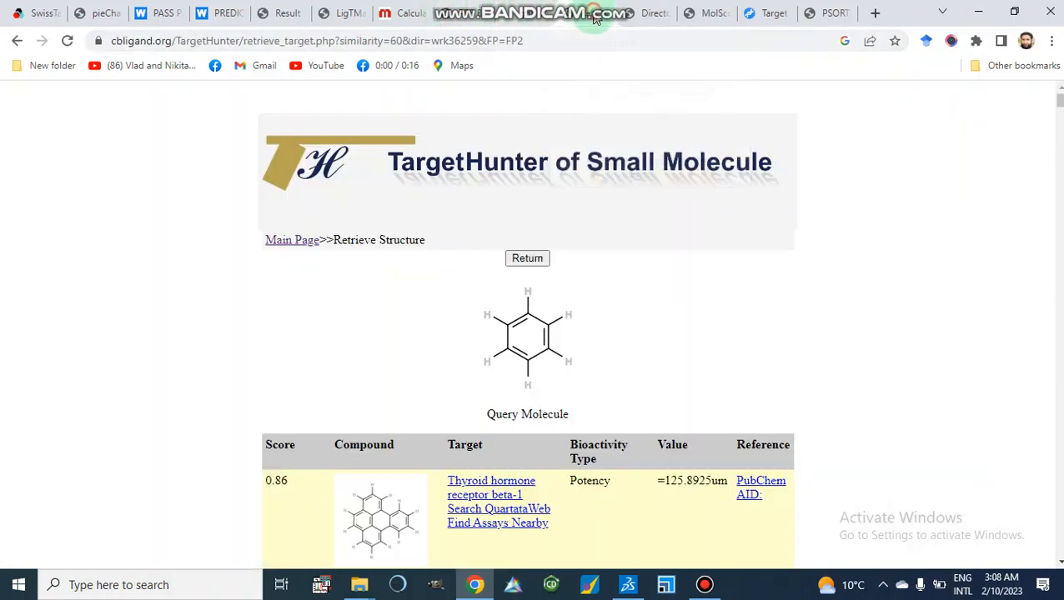
# Review the TargetHunter target list for the benzene query, then return to the structure search page.
pyautogui.click(549, 409)
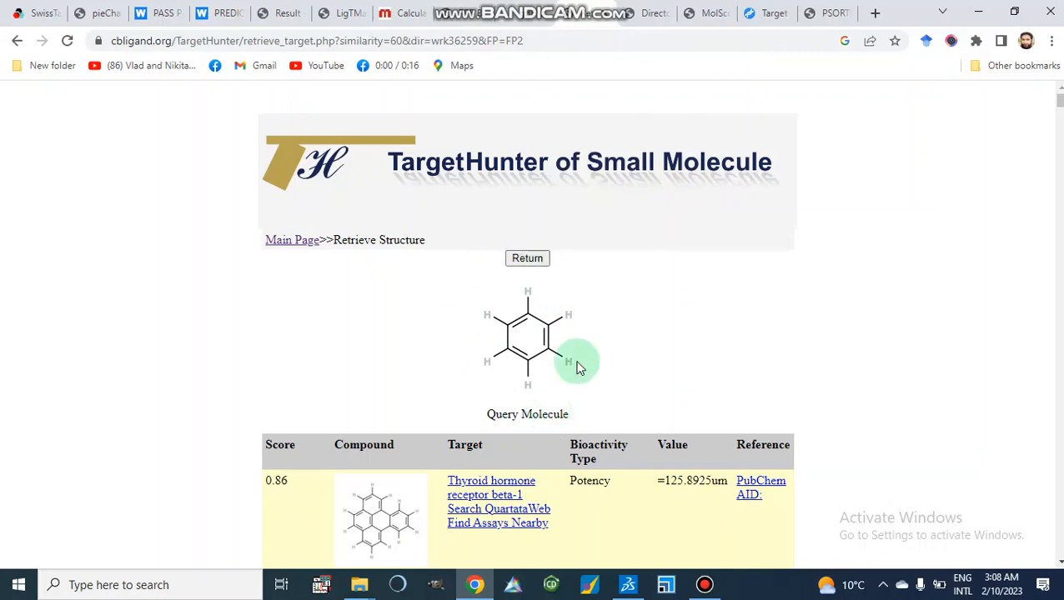
pyautogui.scroll(-1, 577, 368)
pyautogui.scroll(-2, 578, 368)
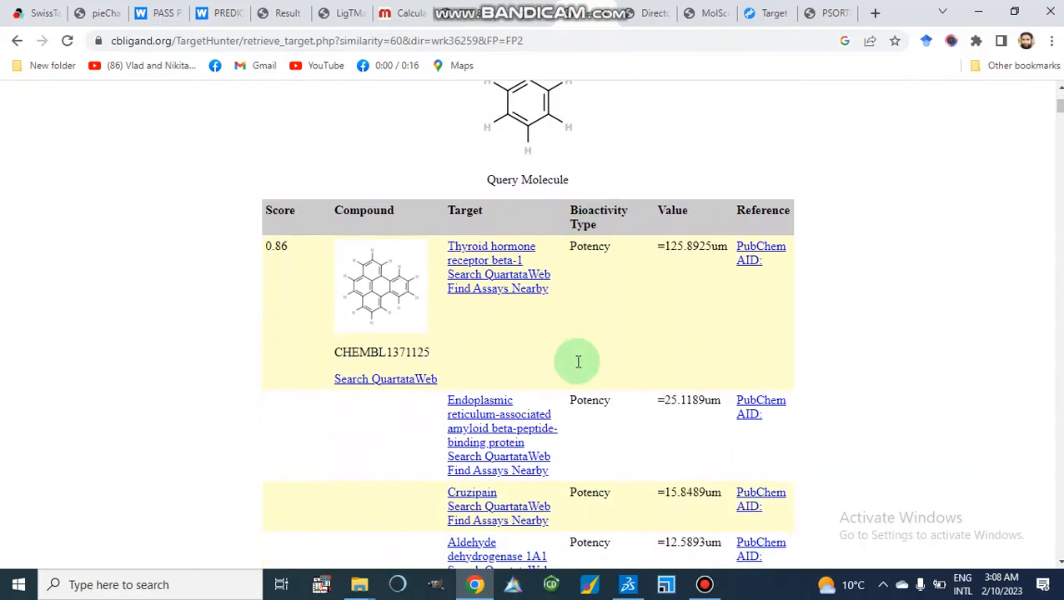
pyautogui.scroll(-1, 580, 368)
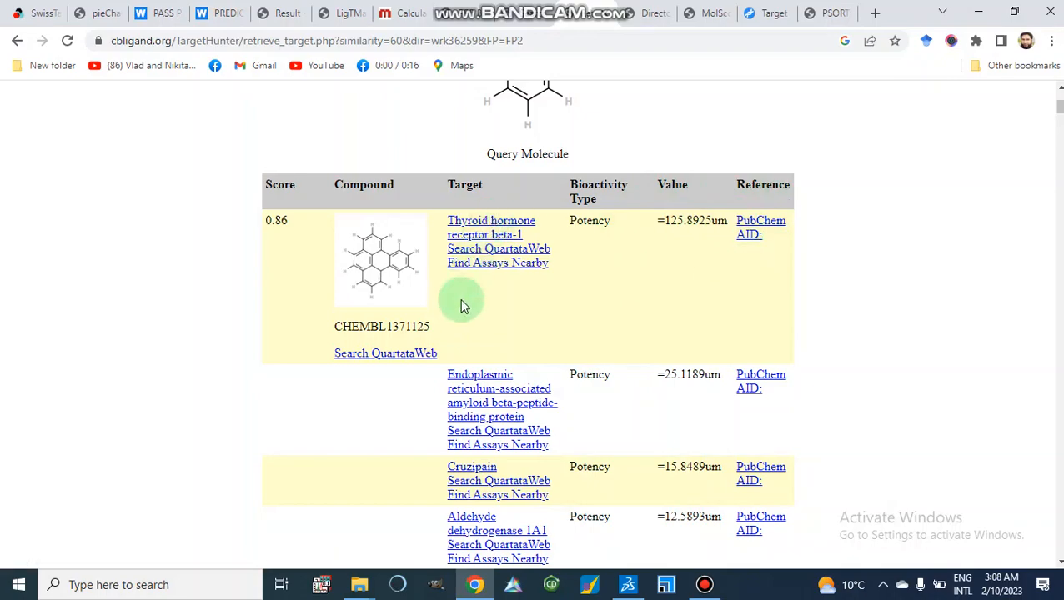
pyautogui.scroll(-5, 464, 306)
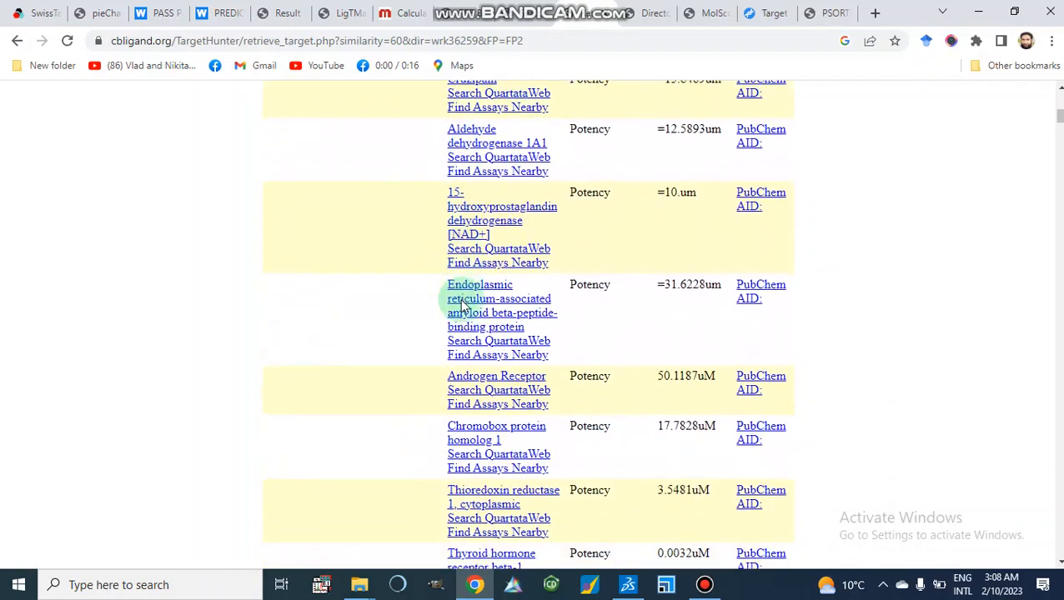
pyautogui.scroll(-4, 463, 307)
pyautogui.scroll(-8, 464, 307)
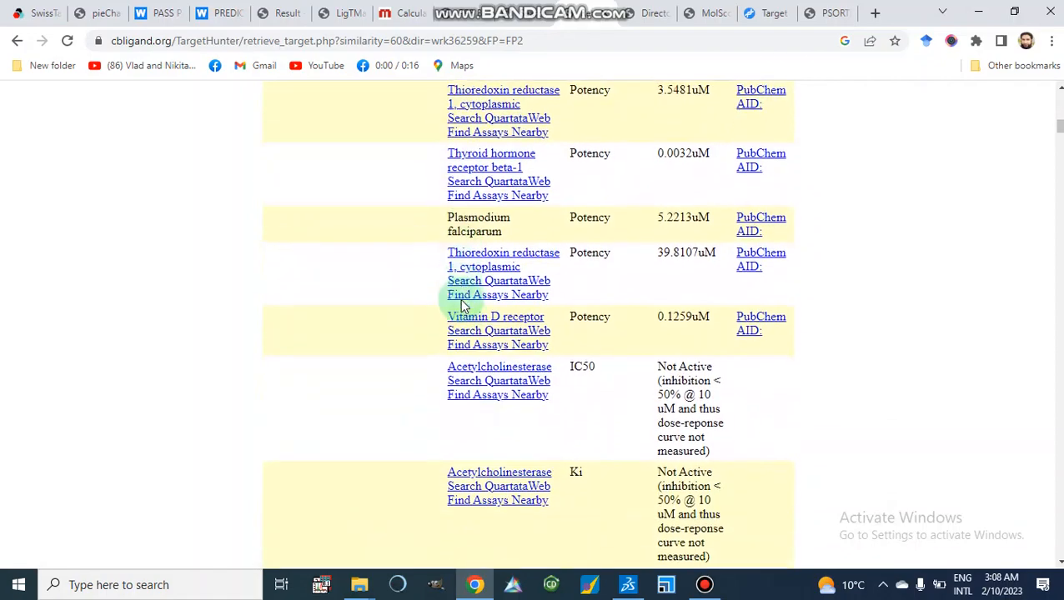
pyautogui.scroll(-6, 464, 306)
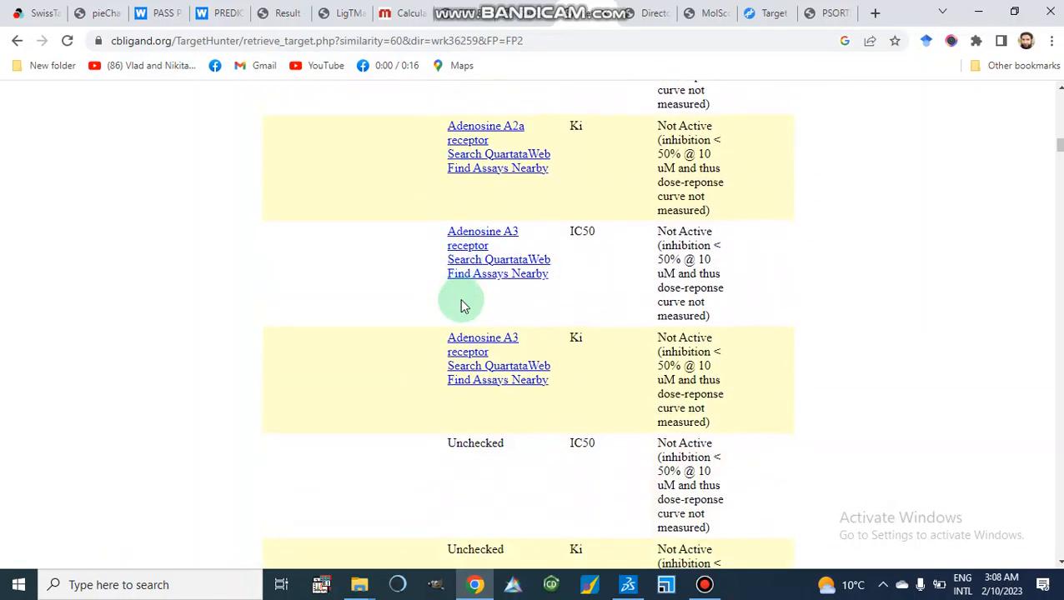
pyautogui.scroll(5, 463, 307)
pyautogui.scroll(4, 463, 307)
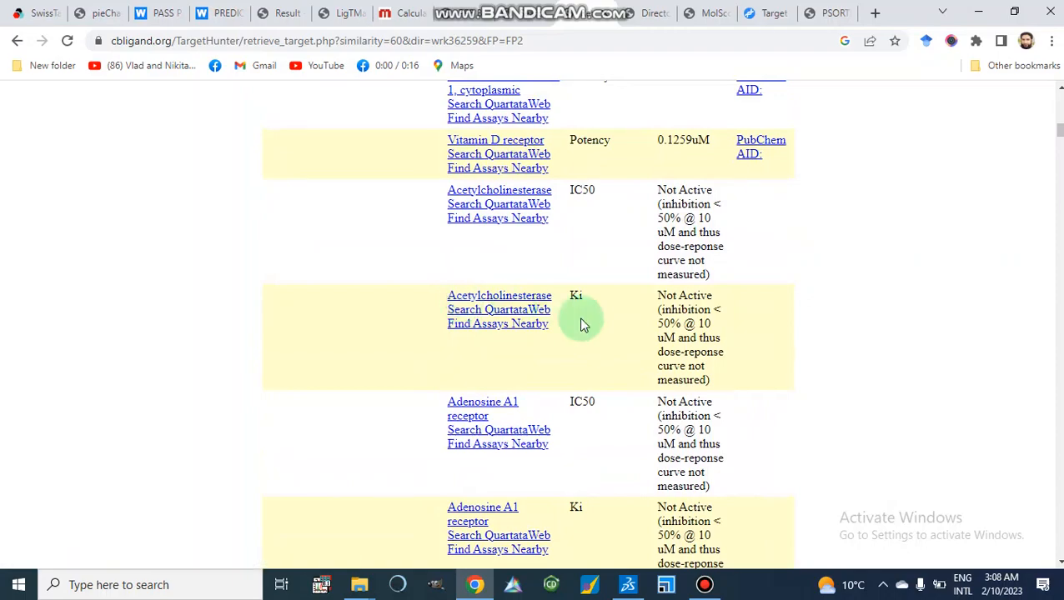
pyautogui.scroll(6, 582, 324)
pyautogui.scroll(6, 583, 324)
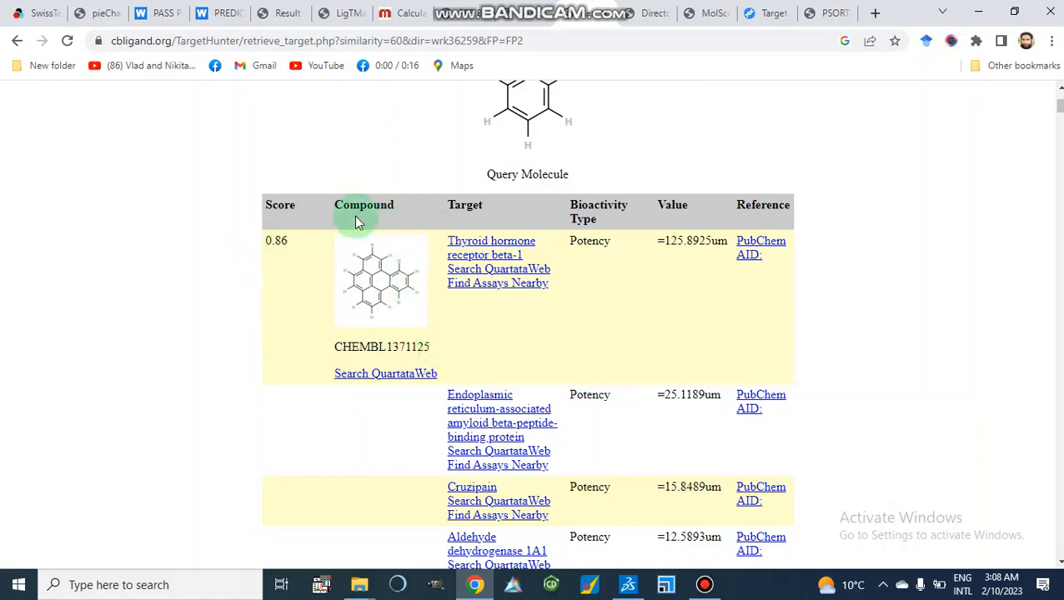
pyautogui.scroll(1, 491, 252)
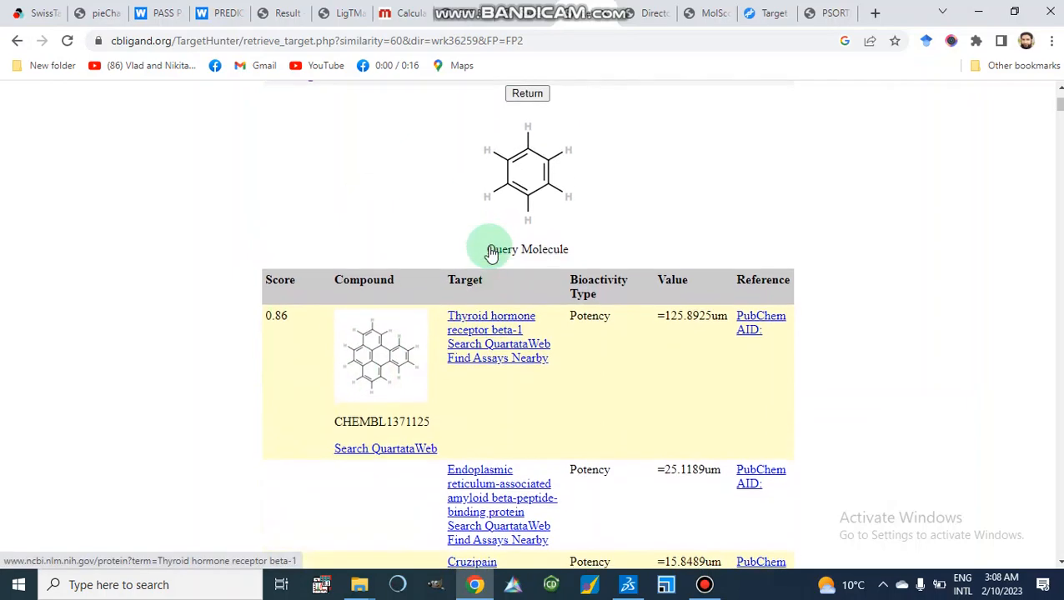
pyautogui.scroll(-2, 500, 208)
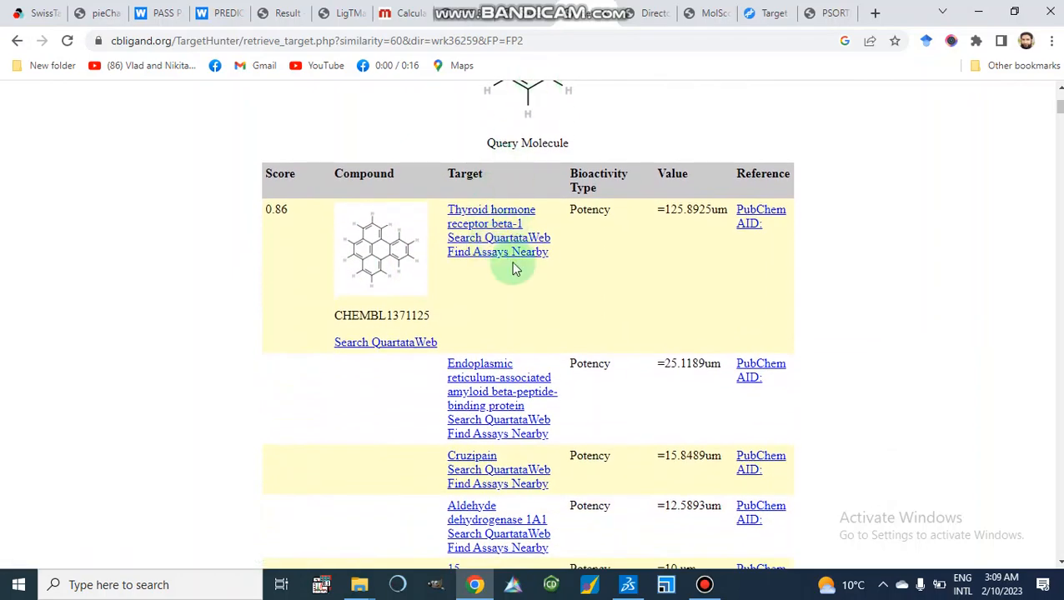
pyautogui.scroll(-3, 507, 371)
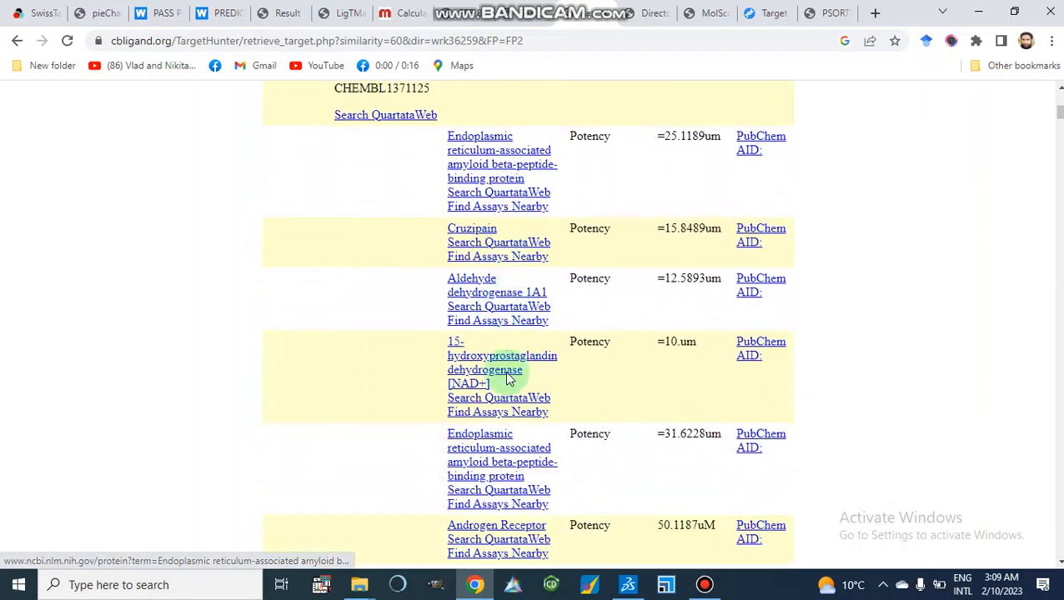
pyautogui.scroll(-7, 508, 379)
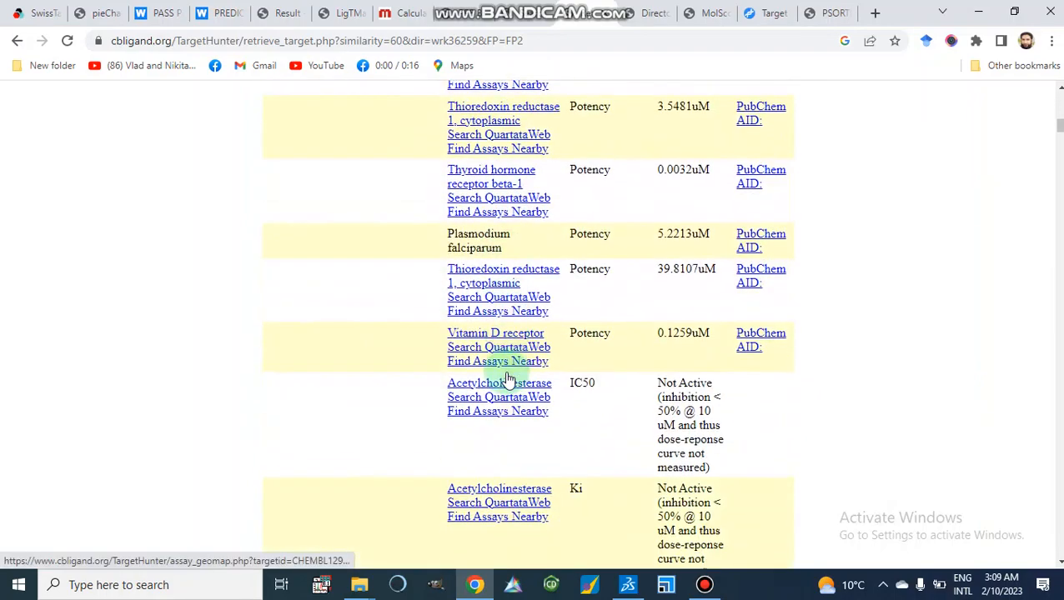
pyautogui.scroll(-3, 508, 380)
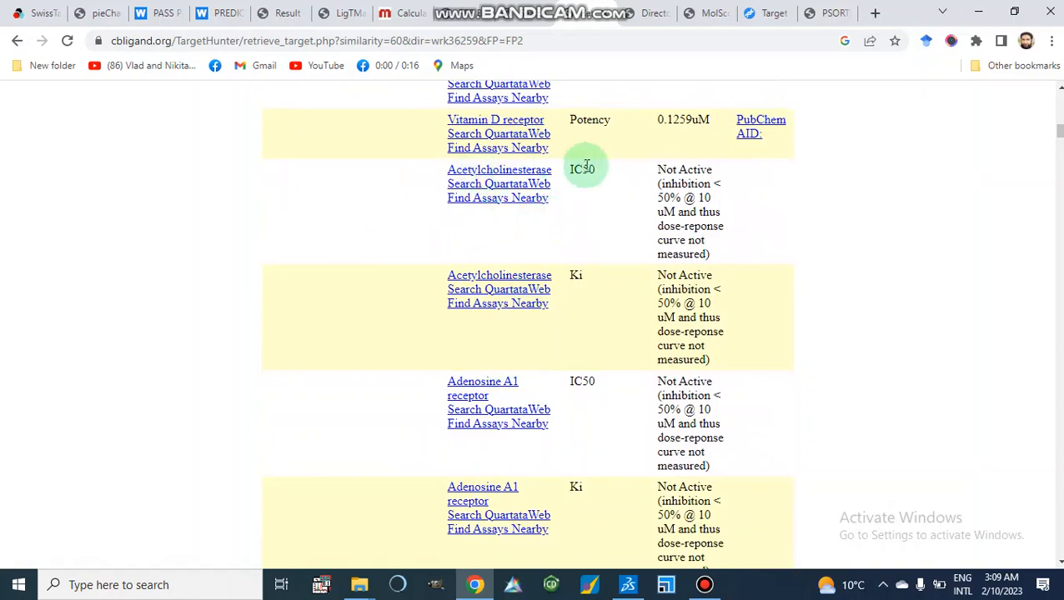
pyautogui.scroll(-1, 625, 198)
pyautogui.scroll(-2, 625, 197)
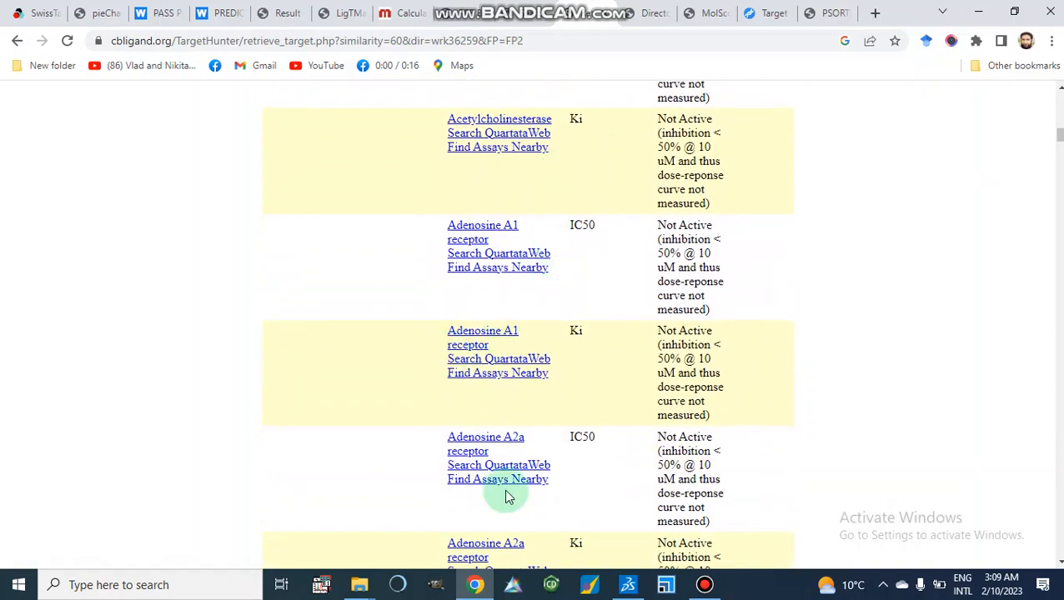
pyautogui.scroll(-5, 504, 493)
pyautogui.scroll(-5, 509, 496)
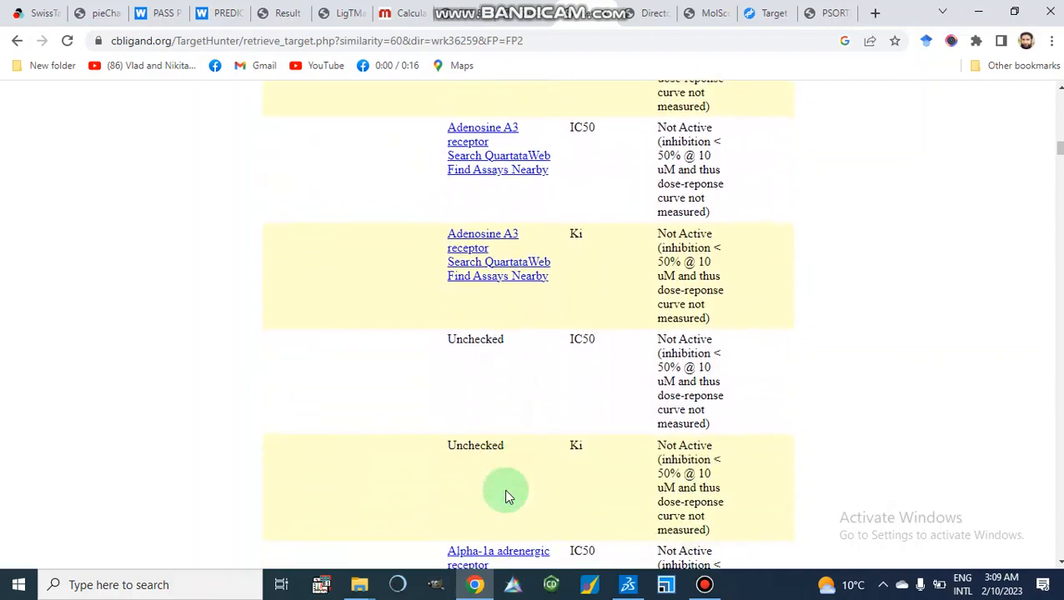
pyautogui.scroll(15, 509, 496)
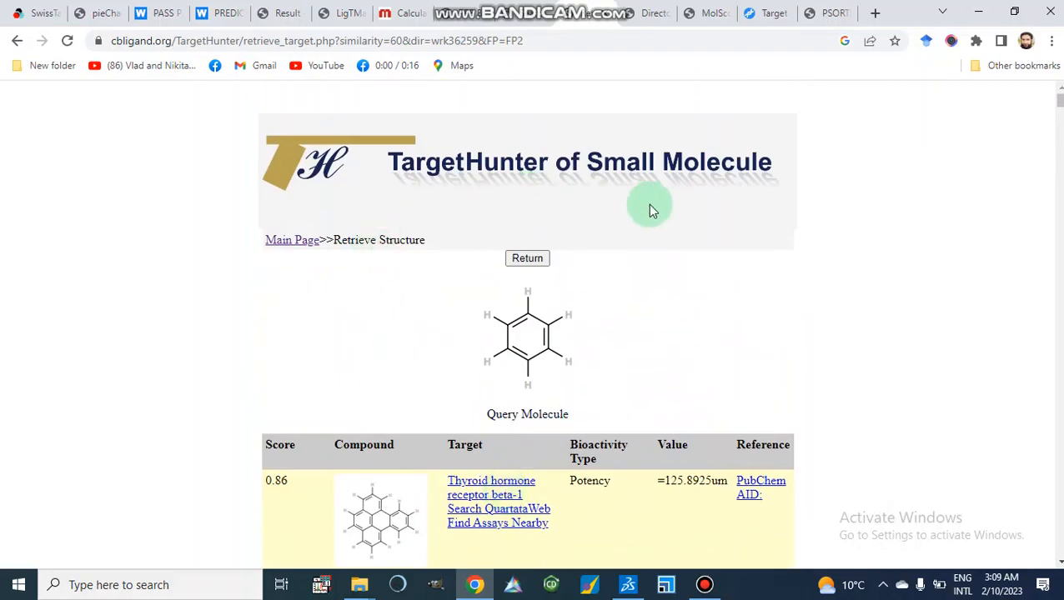
pyautogui.click(523, 263)
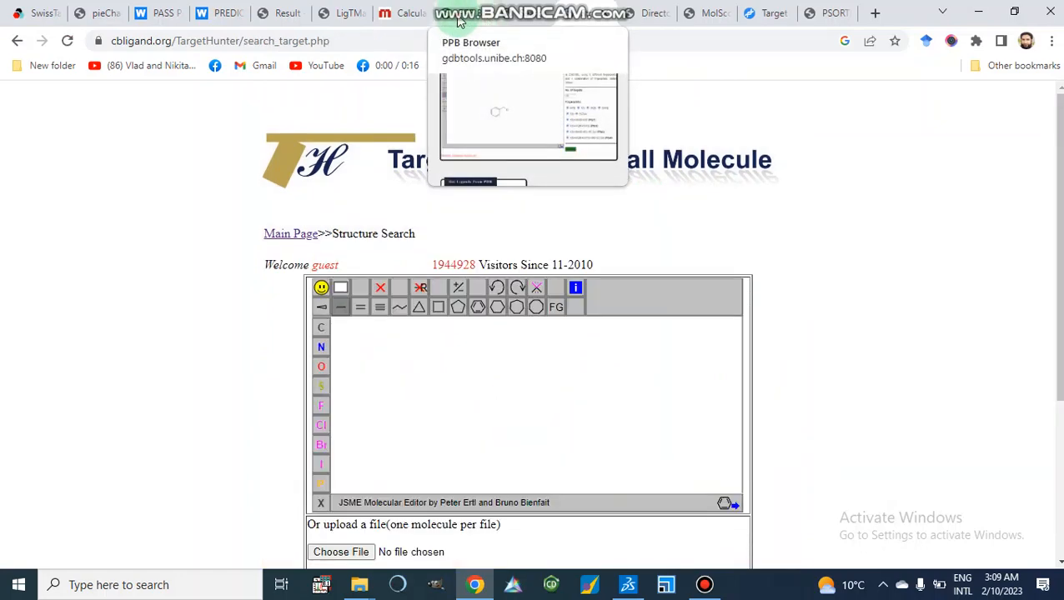
# Switch to the PPB results and review the ranked ChEMBL target table across all fingerprints.
pyautogui.click(471, 15)
pyautogui.scroll(3, 415, 207)
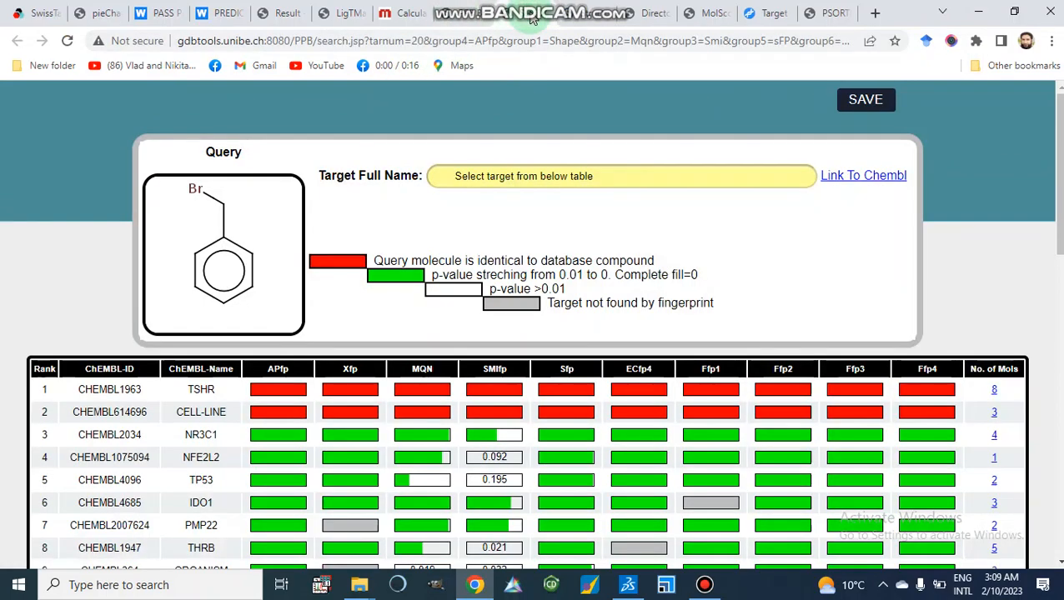
pyautogui.scroll(-1, 433, 295)
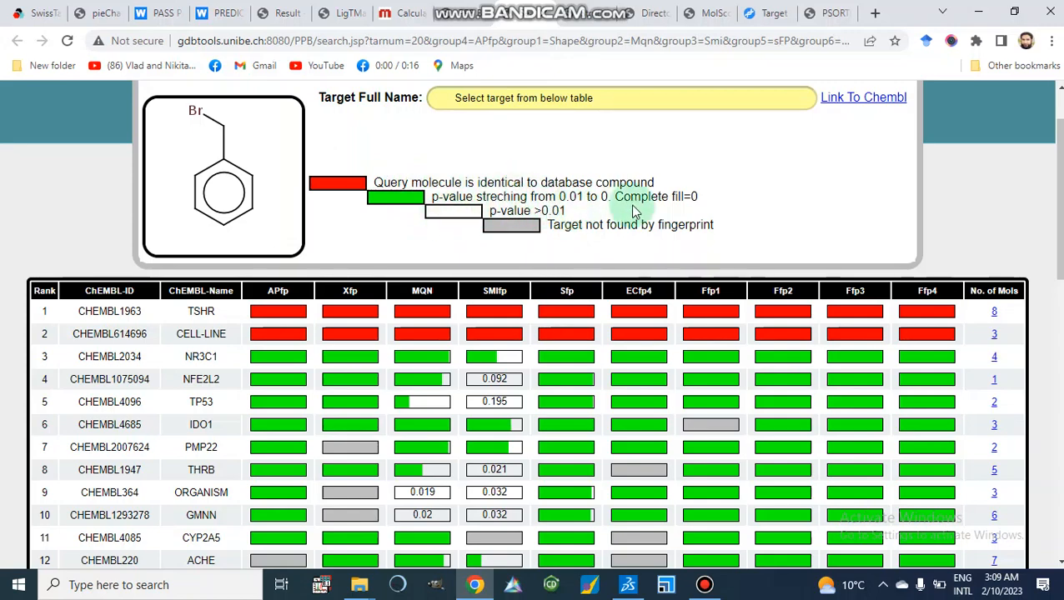
pyautogui.scroll(-1, 605, 245)
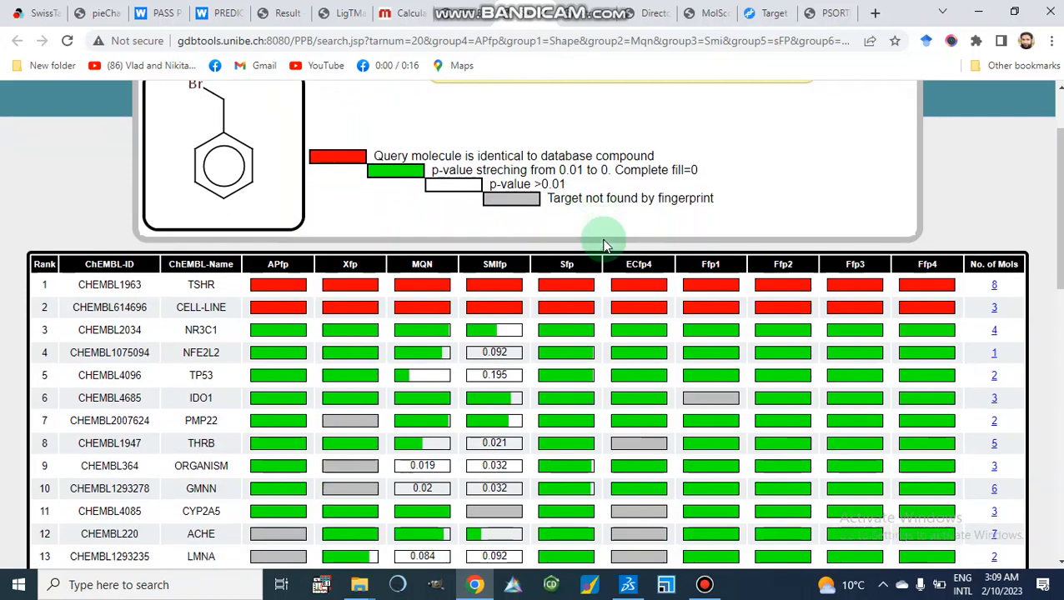
pyautogui.scroll(-2, 605, 245)
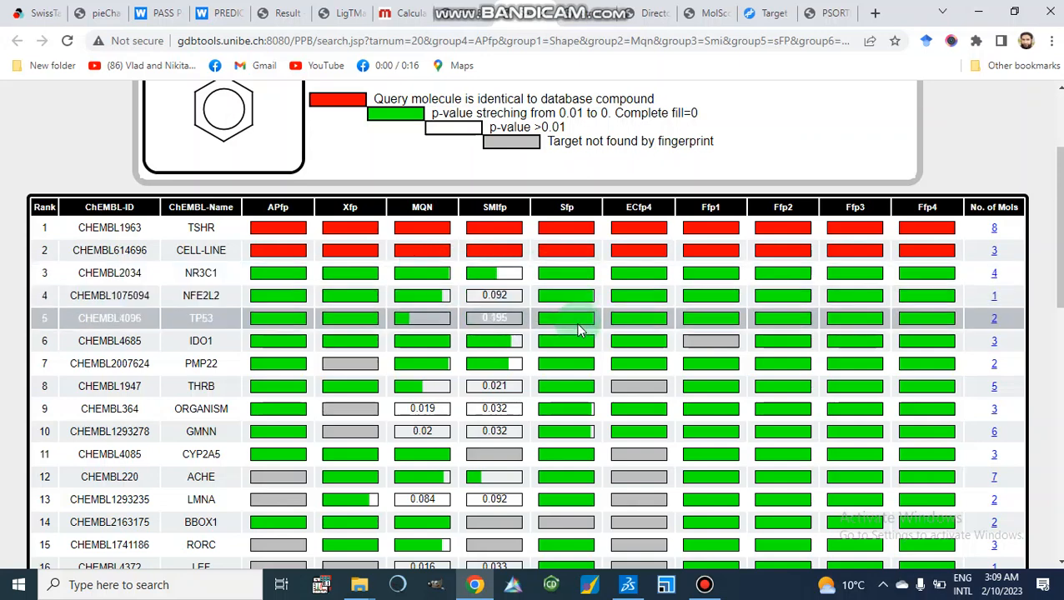
pyautogui.scroll(-1, 581, 329)
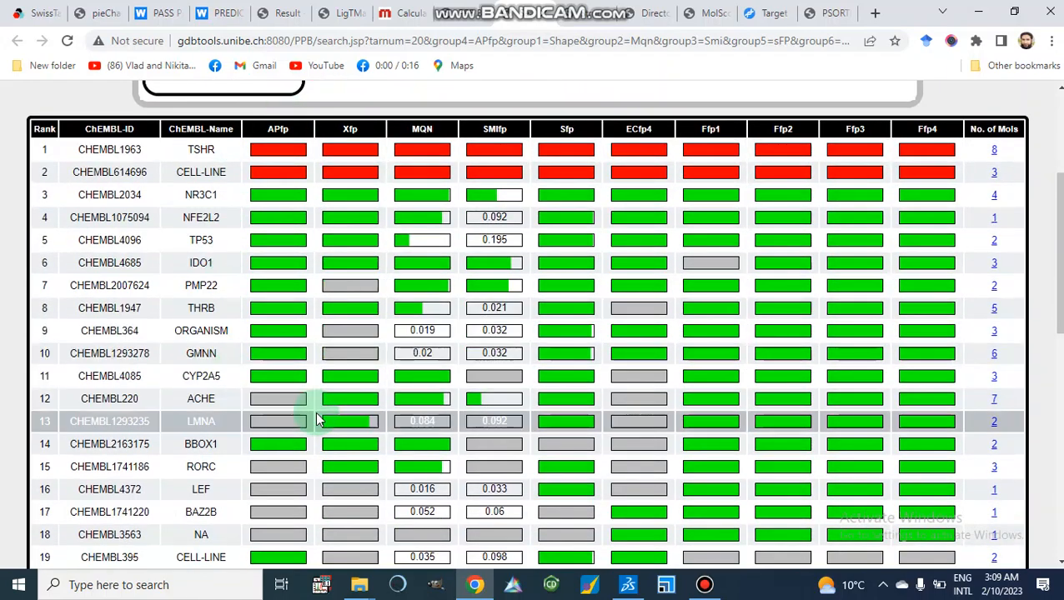
pyautogui.scroll(-2, 315, 411)
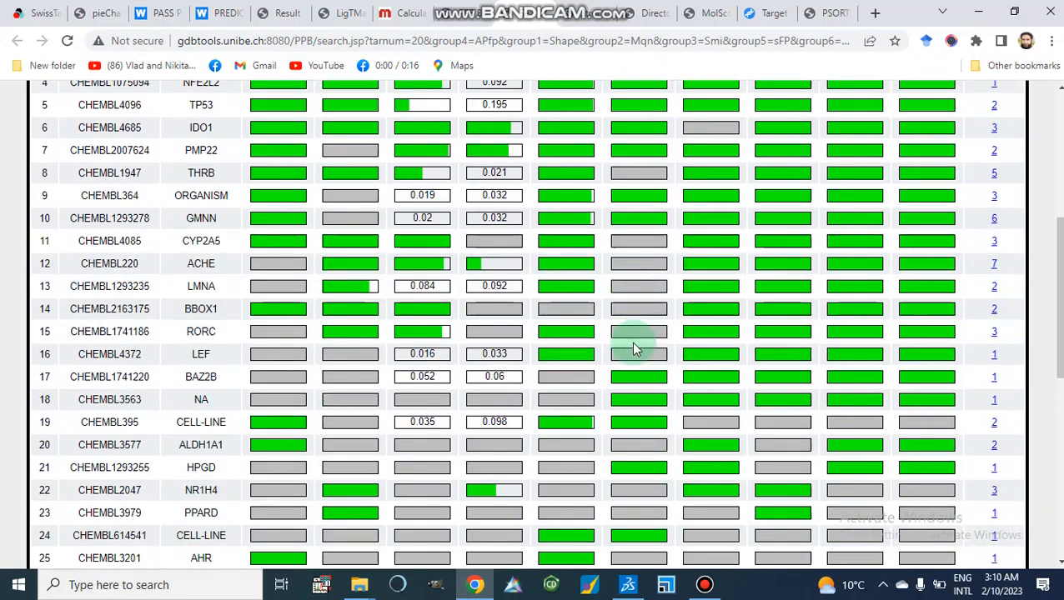
pyautogui.scroll(-1, 577, 296)
pyautogui.scroll(-1, 575, 296)
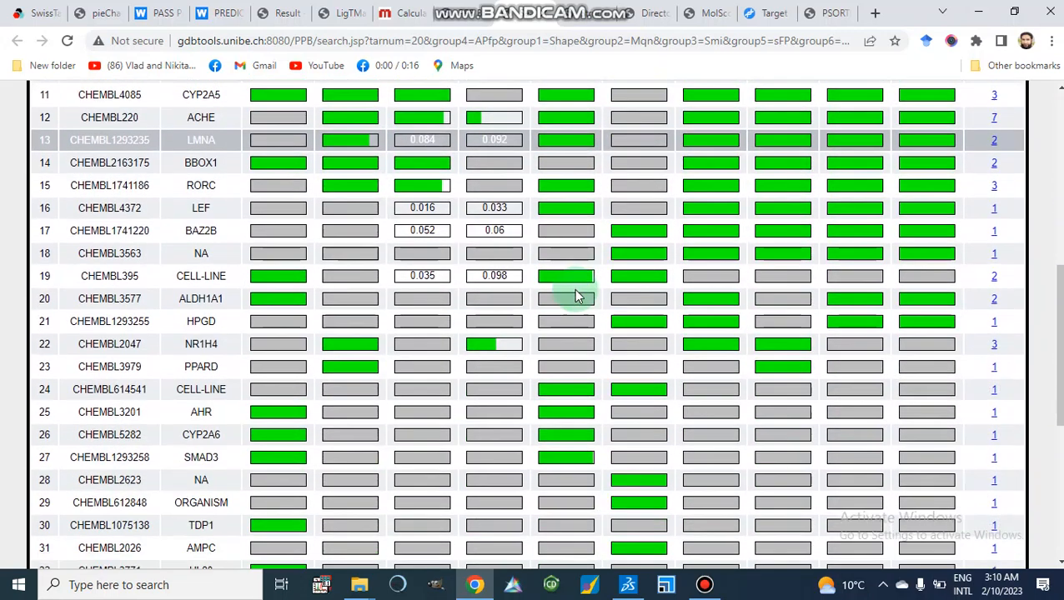
pyautogui.scroll(5, 398, 302)
pyautogui.scroll(1, 399, 310)
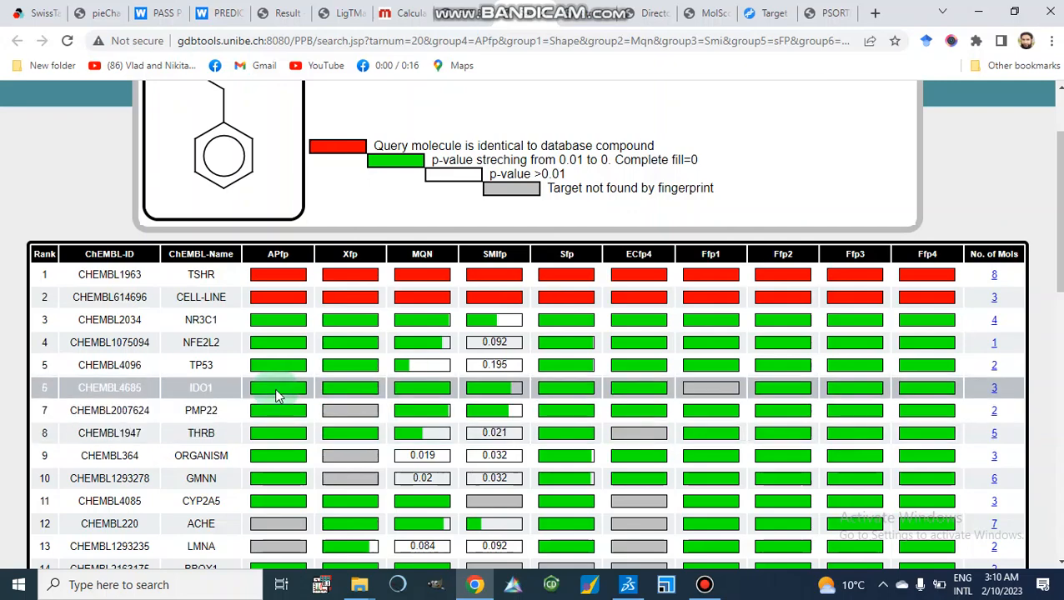
pyautogui.scroll(2, 279, 397)
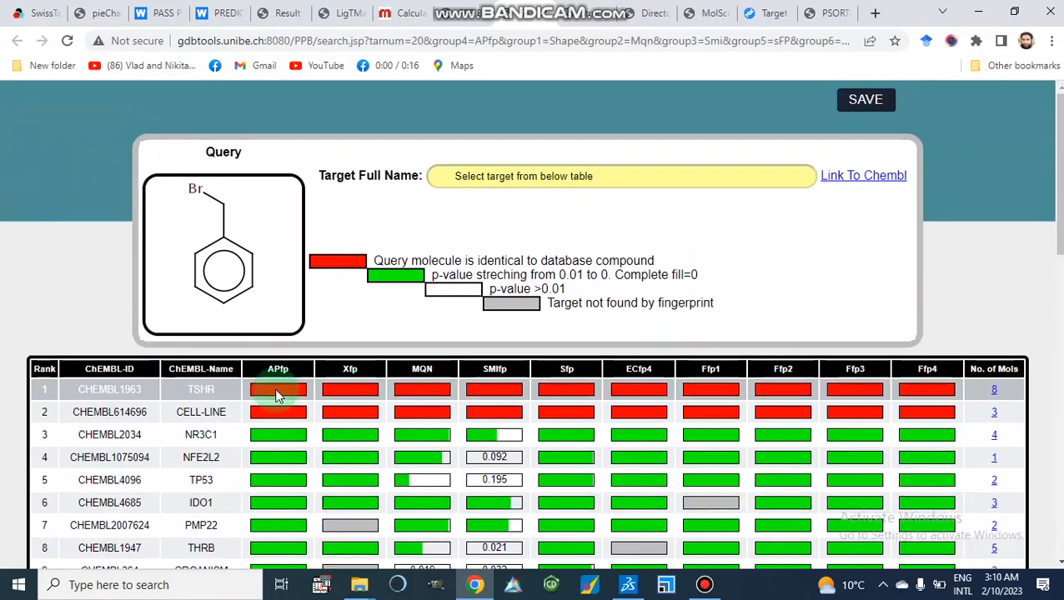
# Save the PPB target prediction results as a text file.
pyautogui.click(861, 107)
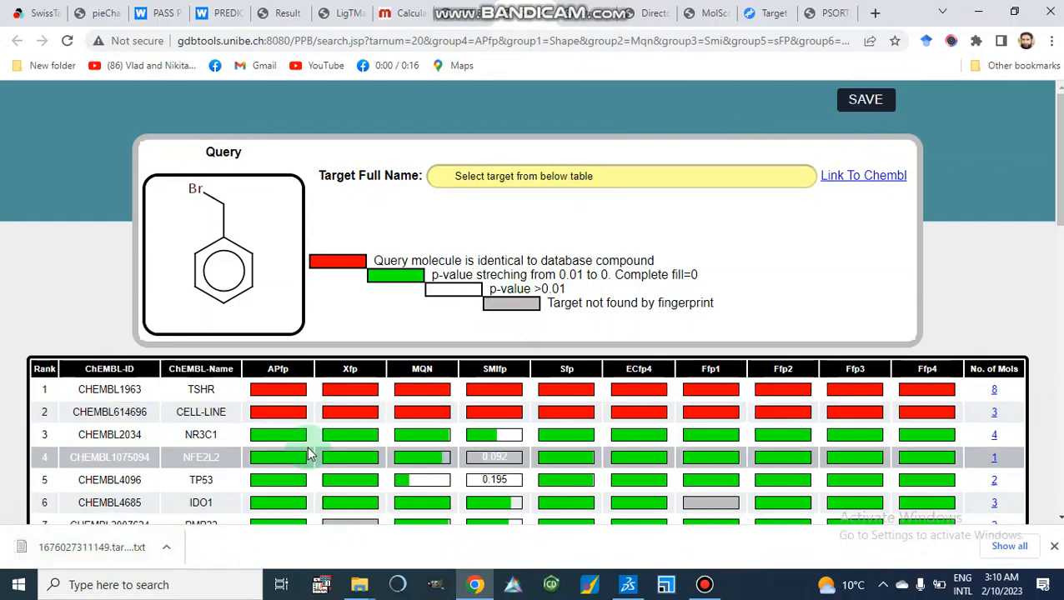
pyautogui.scroll(-7, 308, 455)
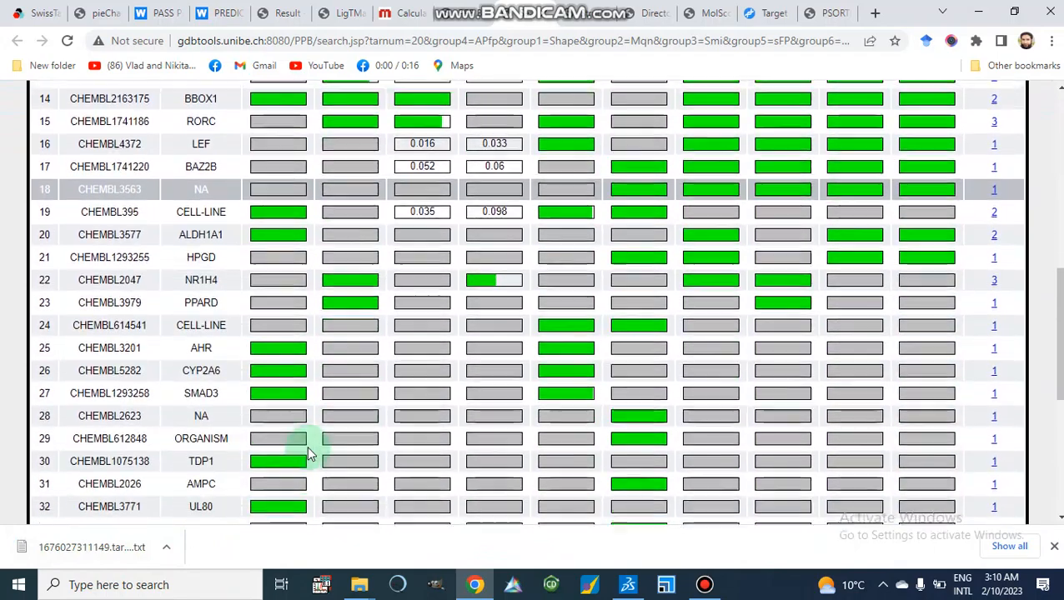
pyautogui.scroll(-2, 308, 454)
pyautogui.scroll(10, 309, 454)
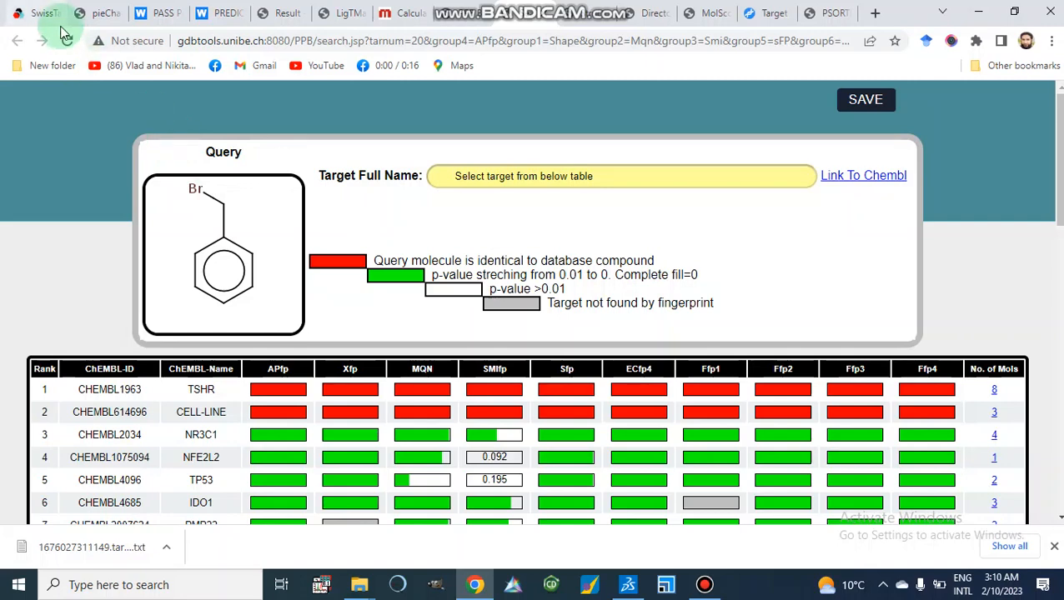
# Go through the open PASS, LigTMap, Molinspiration, PPB and TargetHunter tabs to compare each tool's results.
pyautogui.click(160, 15)
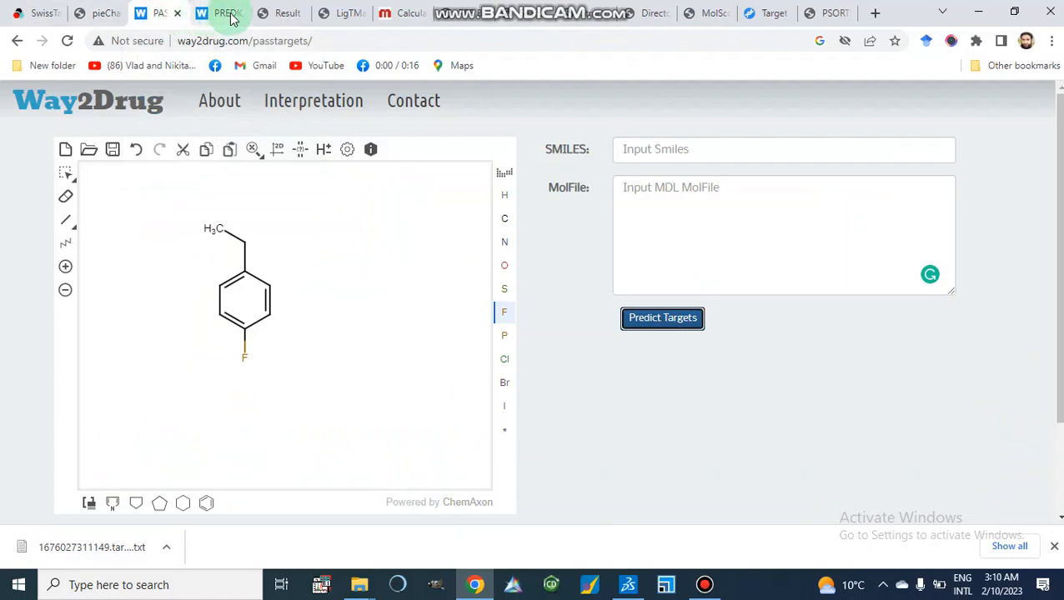
pyautogui.click(230, 13)
pyautogui.click(283, 15)
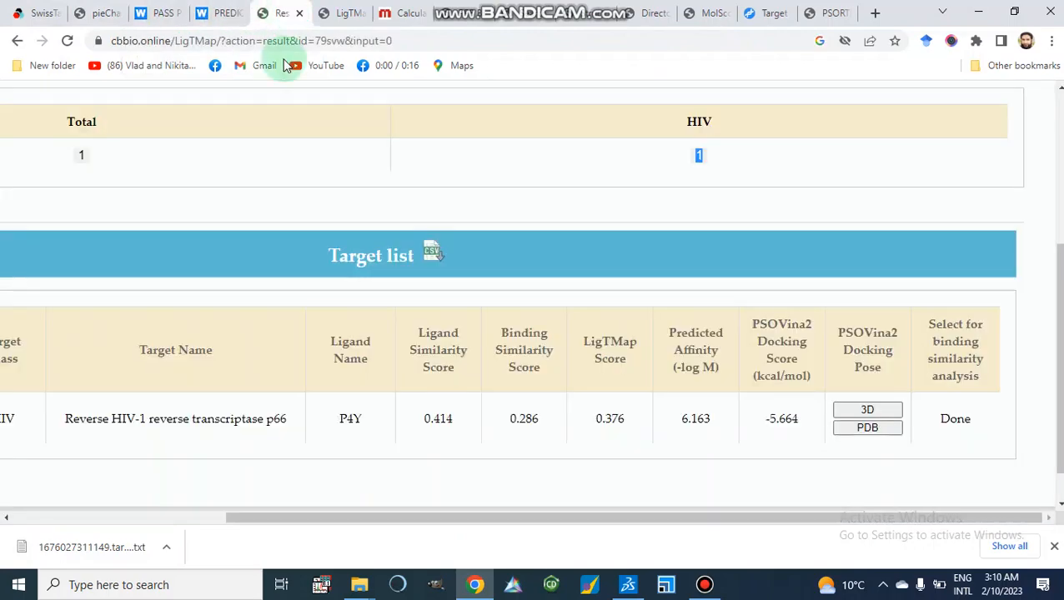
pyautogui.scroll(3, 296, 225)
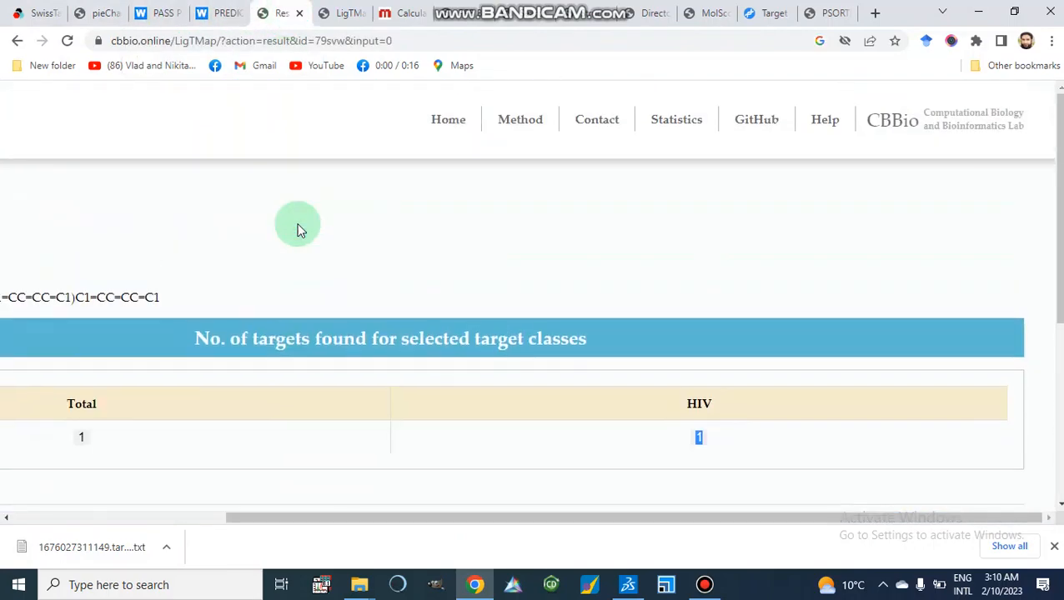
pyautogui.scroll(-2, 298, 227)
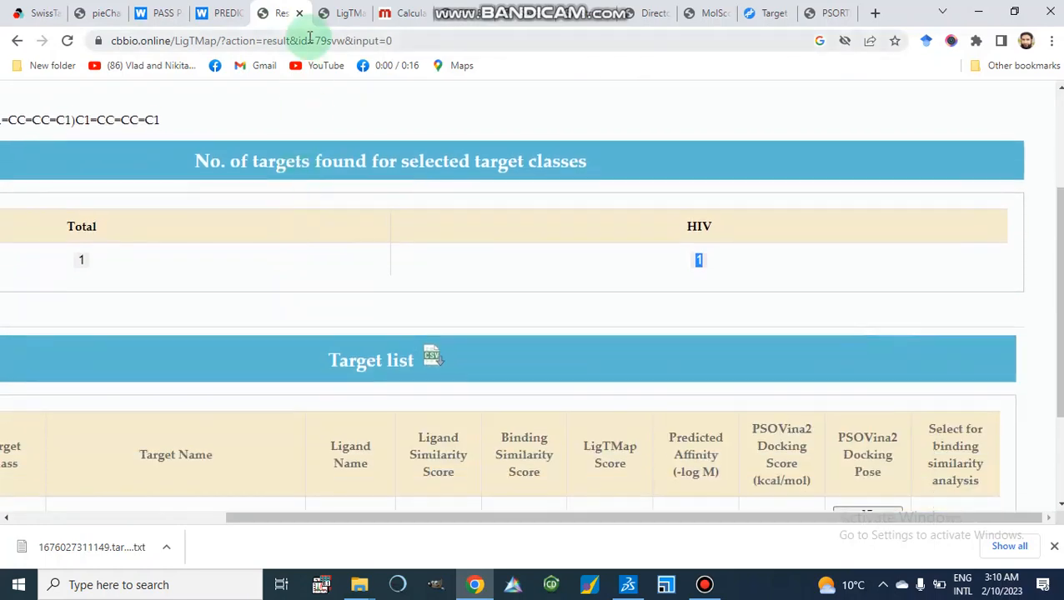
pyautogui.click(345, 14)
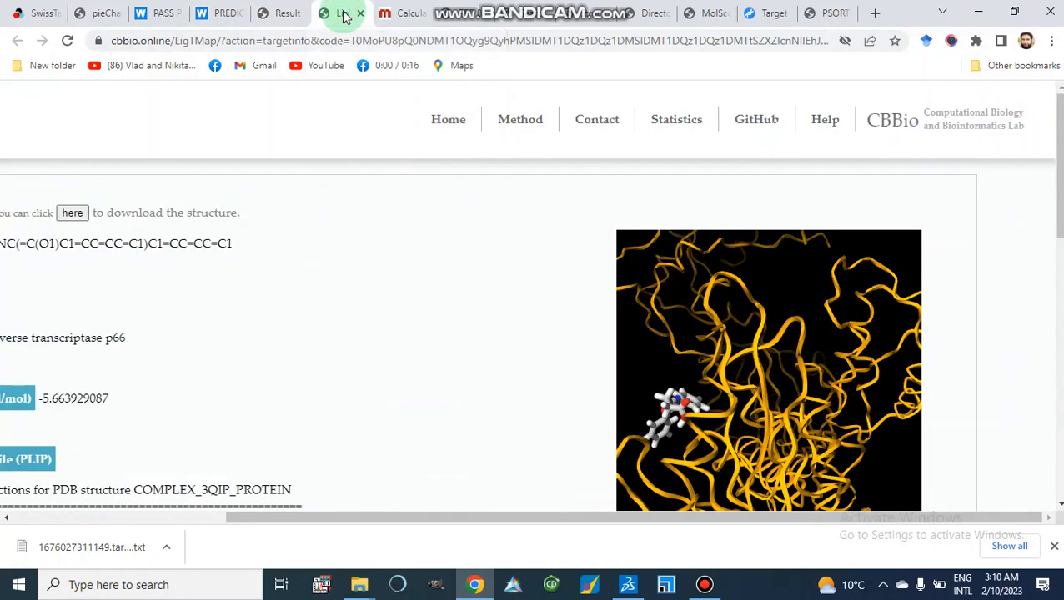
pyautogui.click(404, 14)
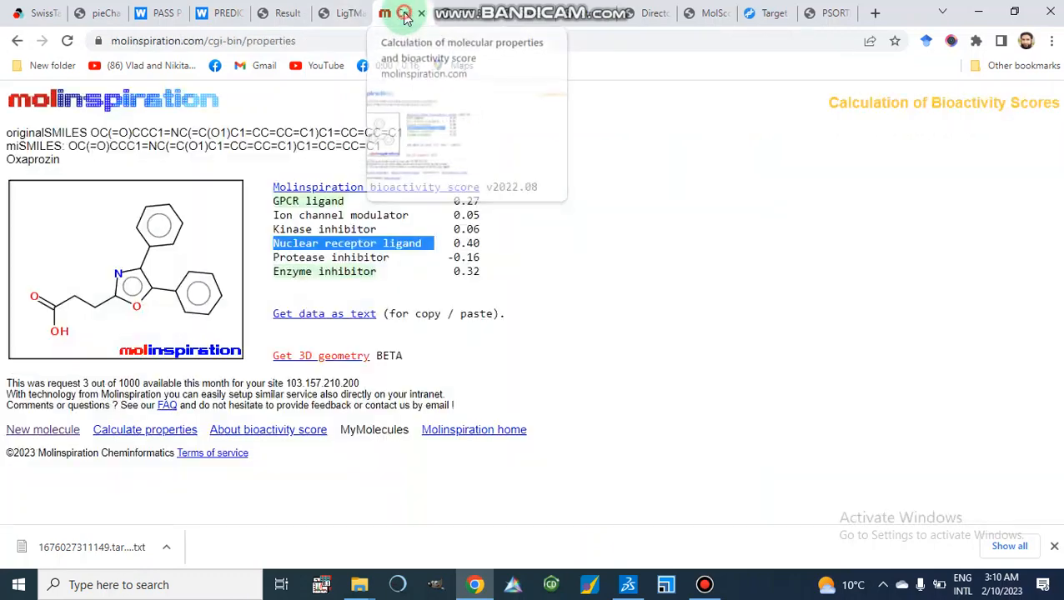
pyautogui.click(464, 23)
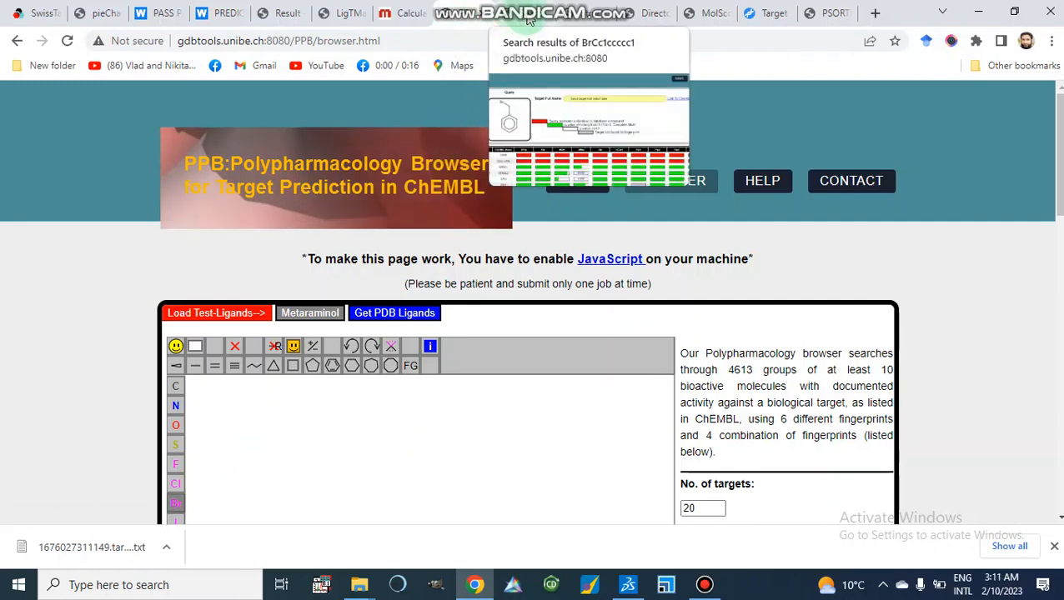
pyautogui.click(523, 22)
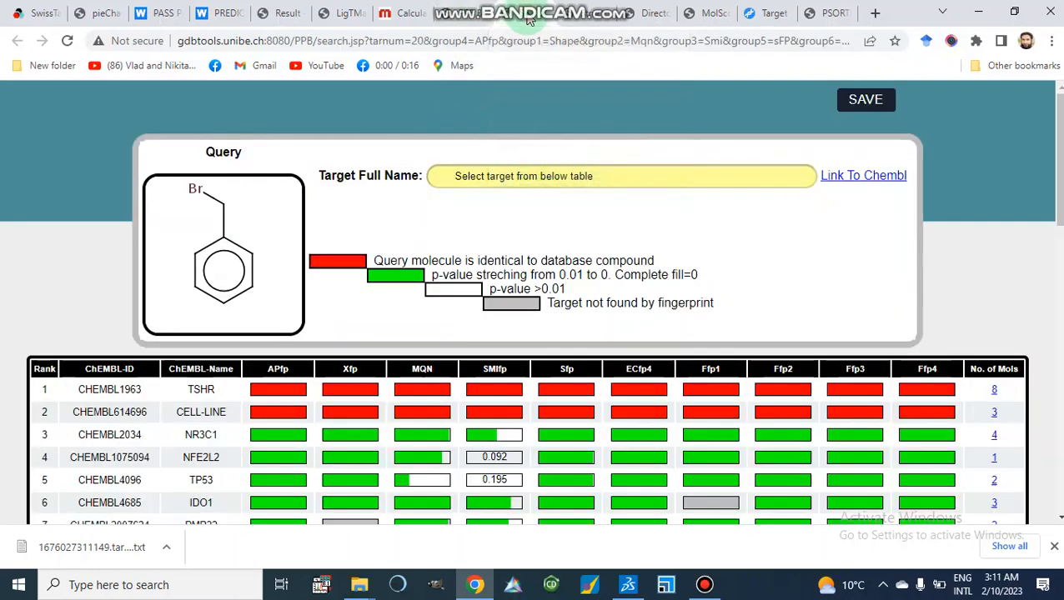
pyautogui.click(575, 14)
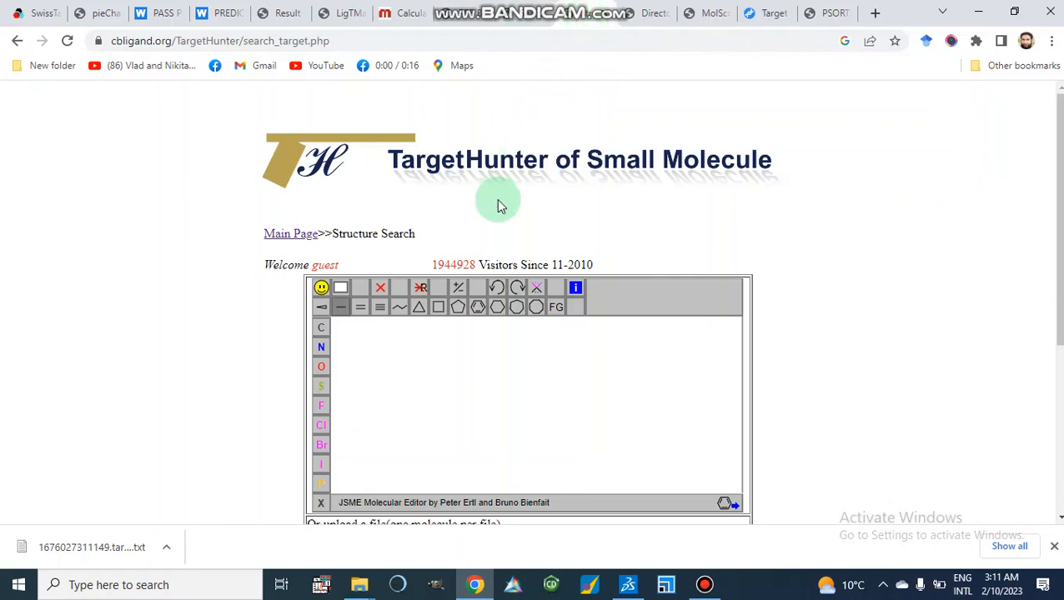
pyautogui.scroll(-3, 496, 198)
pyautogui.scroll(3, 496, 198)
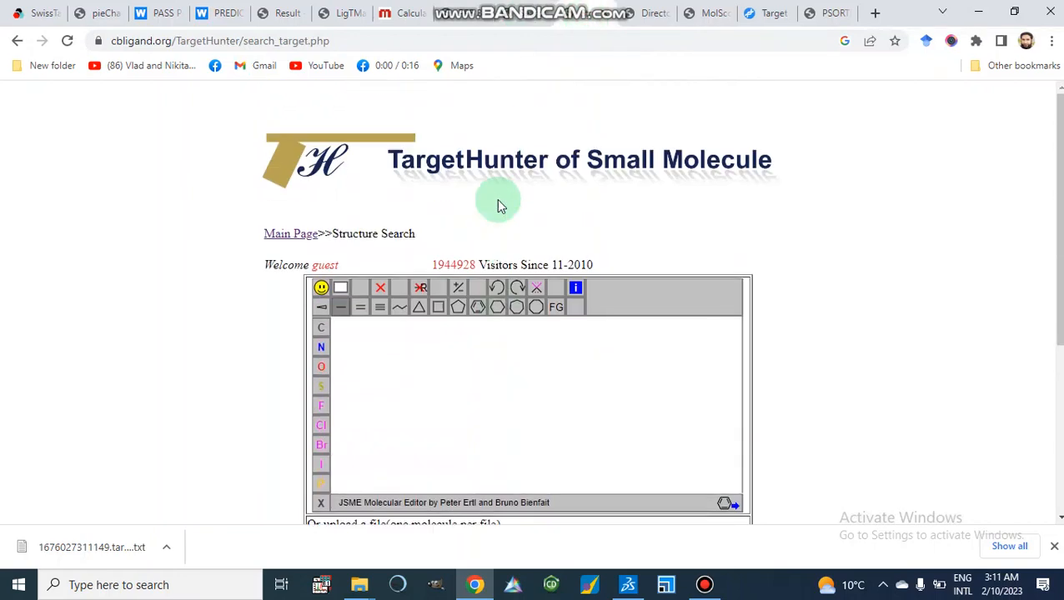